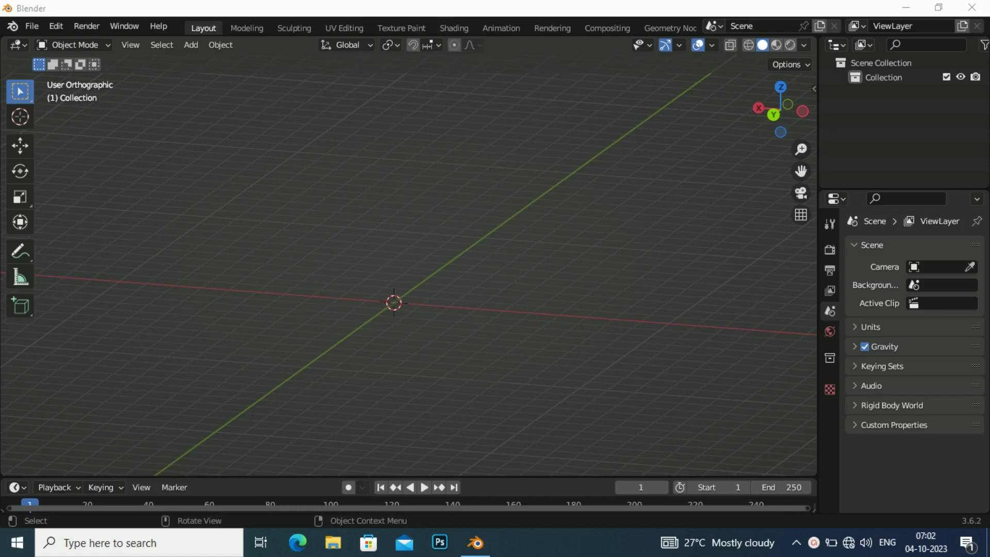
Add a 32-vertex circle mesh at the origin
mouse_move(412, 257)
middle_down()
mouse_move(453, 243)
mouse_move(485, 247)
middle_up()
key(shift+a)
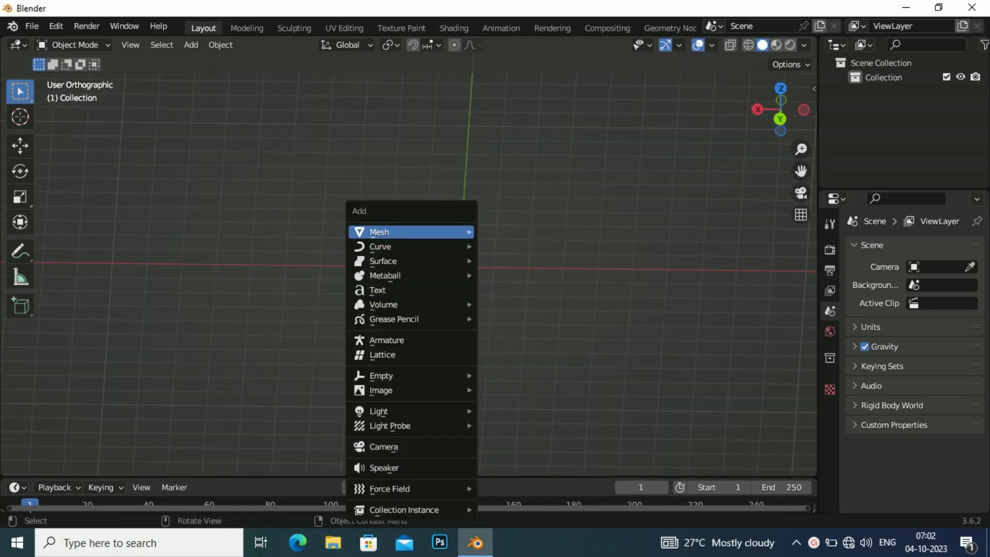
click(510, 261)
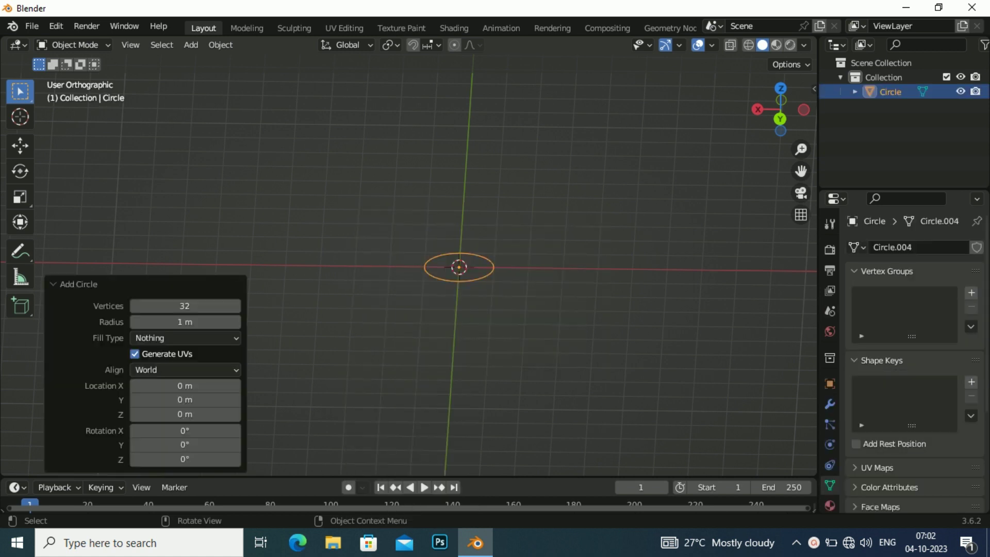
middle_drag(510, 260, 503, 207)
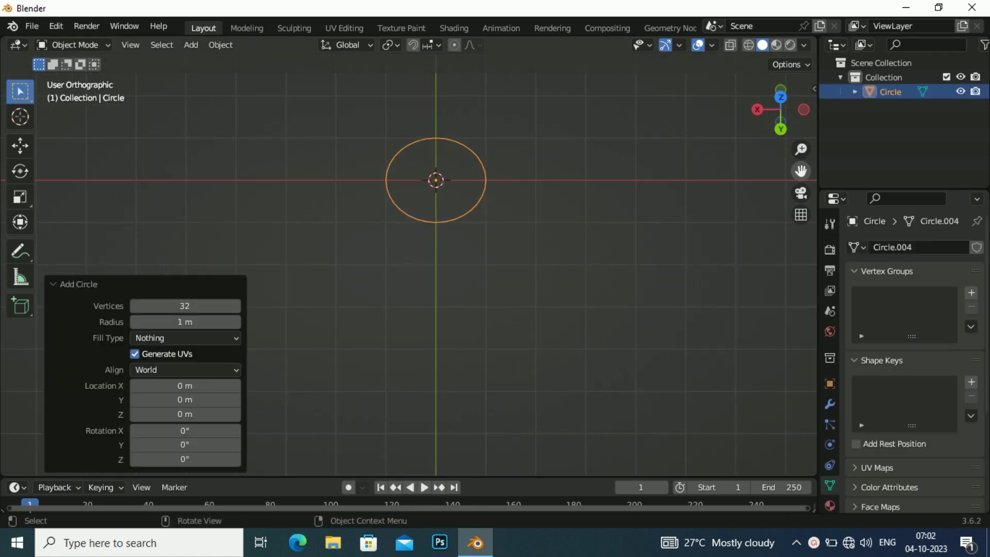
drag(801, 171, 803, 235)
Rotate the circle 90° about Y so it stands upright, viewed from the front
text(r)
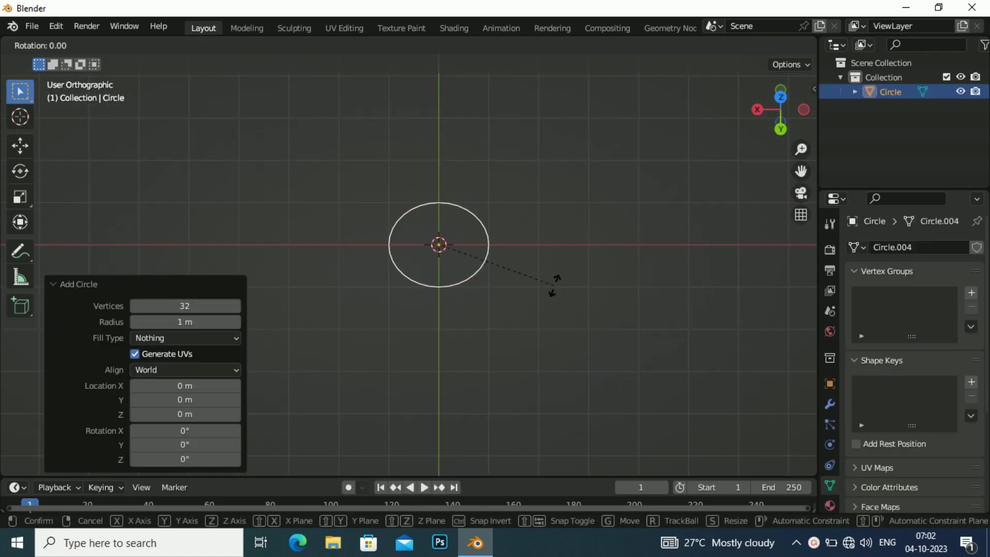
text(y90)
key(Return)
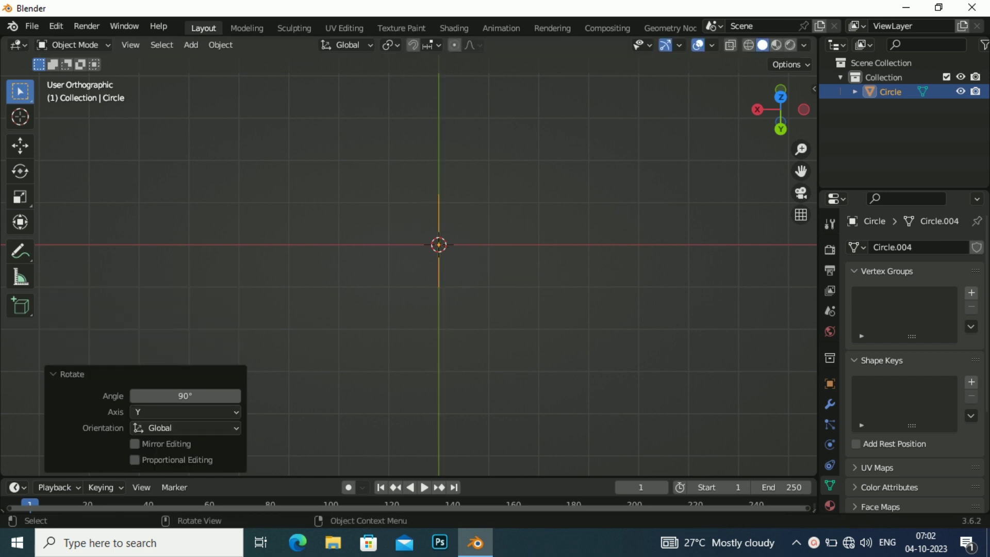
middle_drag(438, 258, 361, 268)
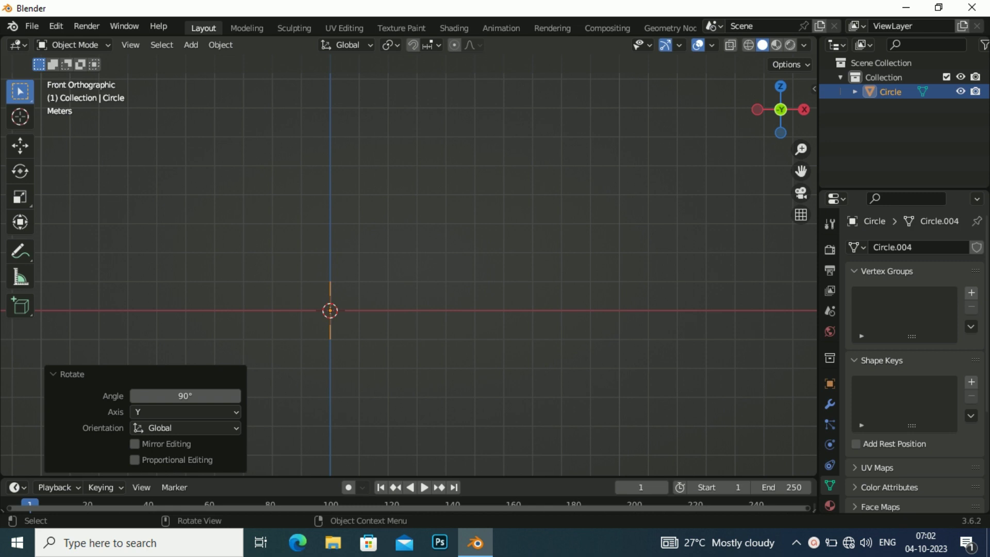
scroll(409, 274, up, 3)
mouse_move(361, 289)
shift+middle_down()
mouse_move(407, 216)
mouse_move(431, 290)
mouse_move(412, 248)
mouse_move(427, 242)
shift+middle_up()
Scale the circle up by about 1.4 and fill it with a face
key(Tab)
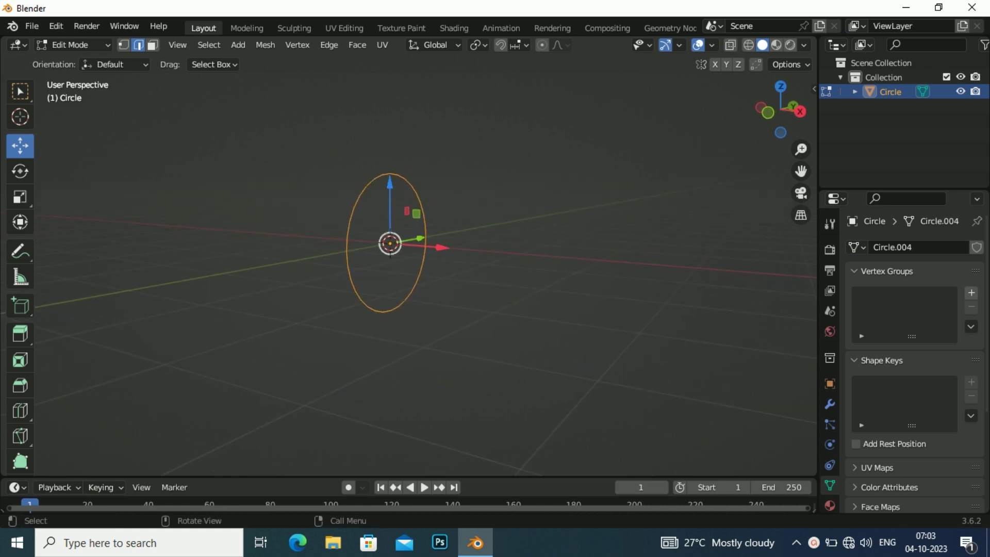
key(s)
click(641, 320)
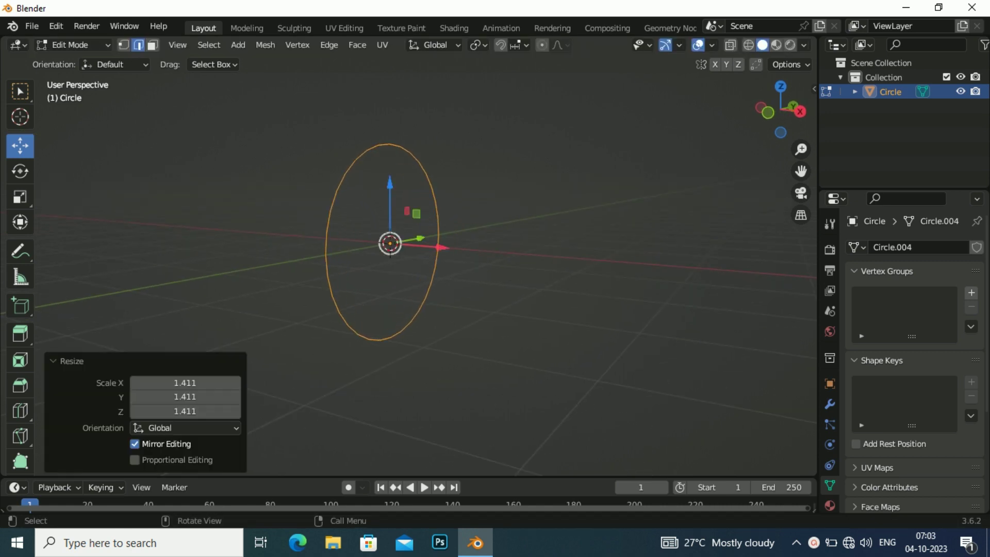
key(KP_1)
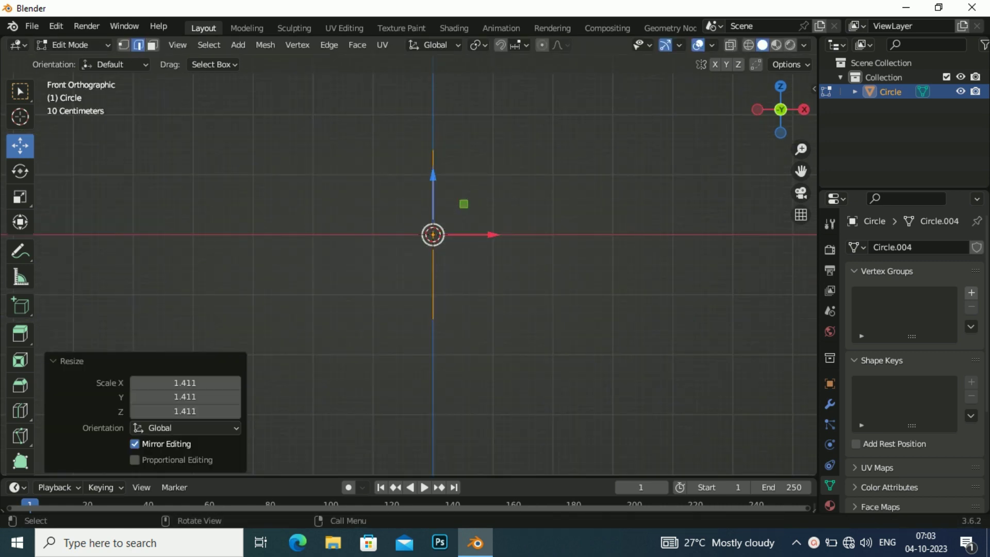
key(KP_3)
key(f)
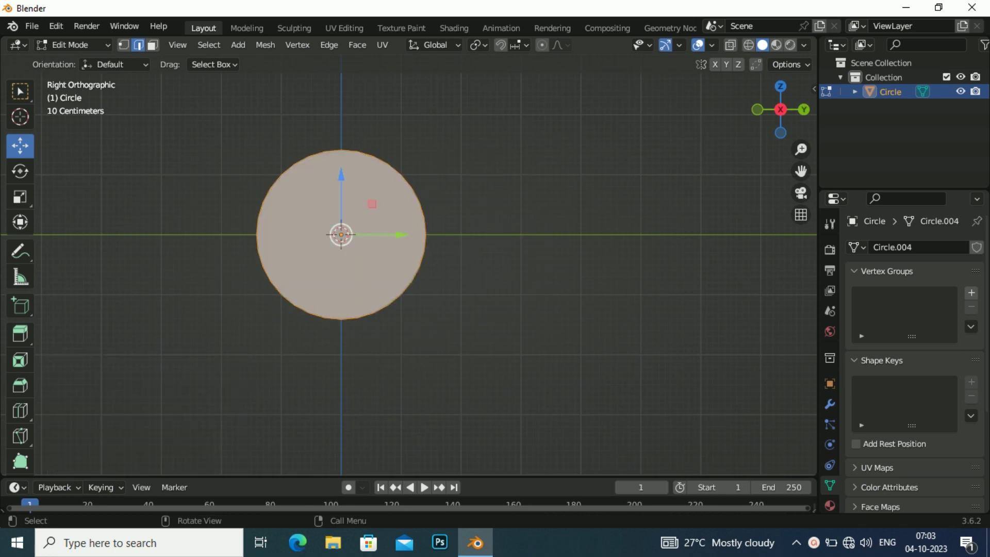
key(KP_4)
key(KP_4)
key(KP_4)
key(KP_4)
key(KP_4)
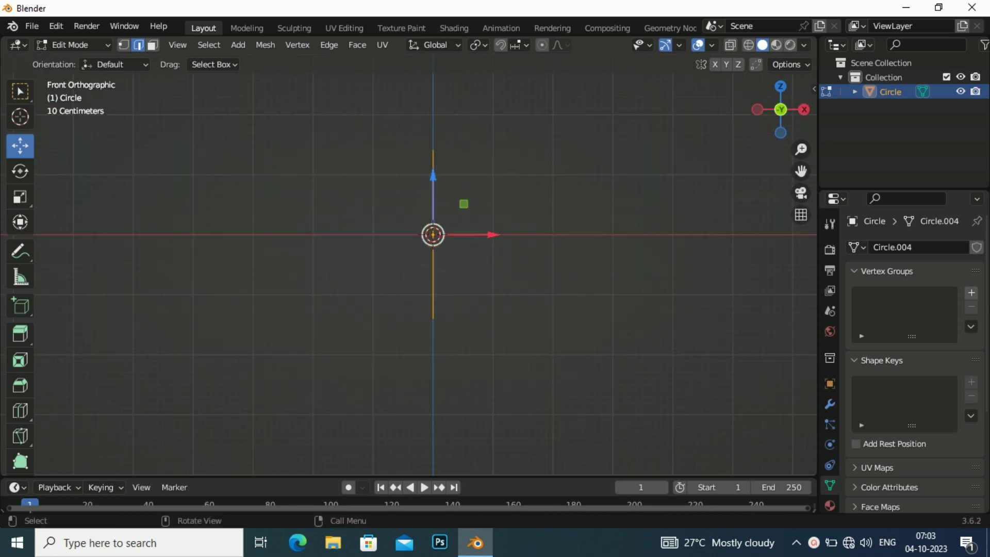
Extrude the disc three times, enlarging the end face, then shrinking it to 0.657
key(e)
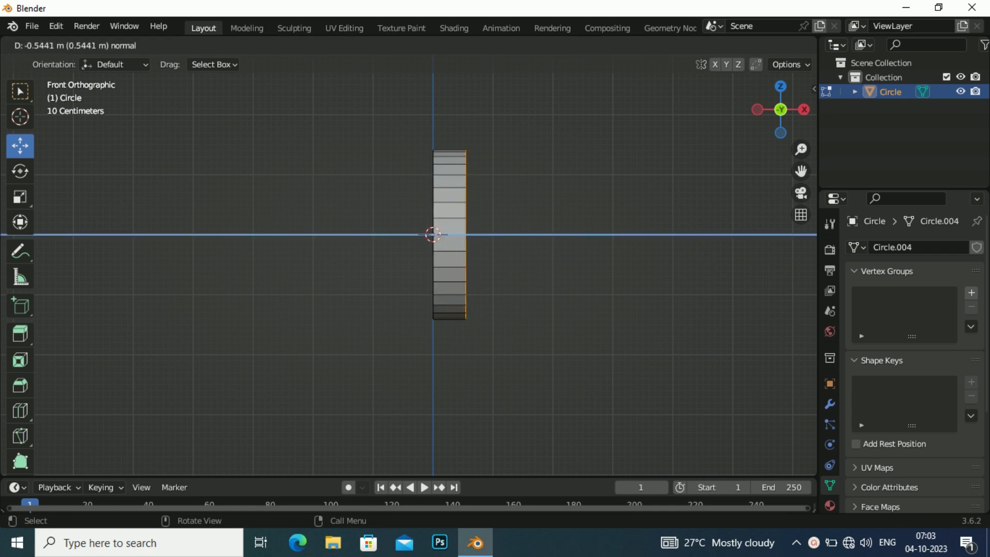
key(Return)
key(s)
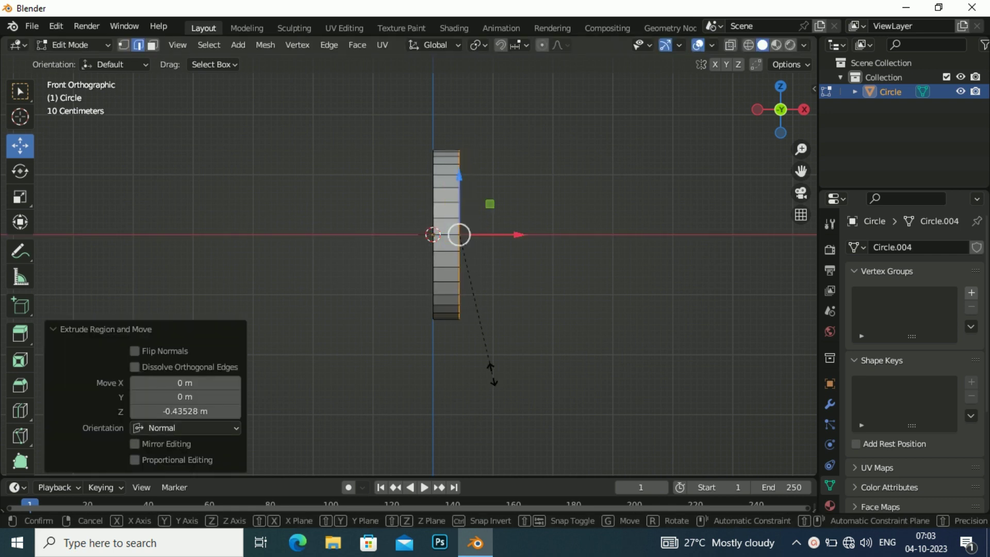
key(Return)
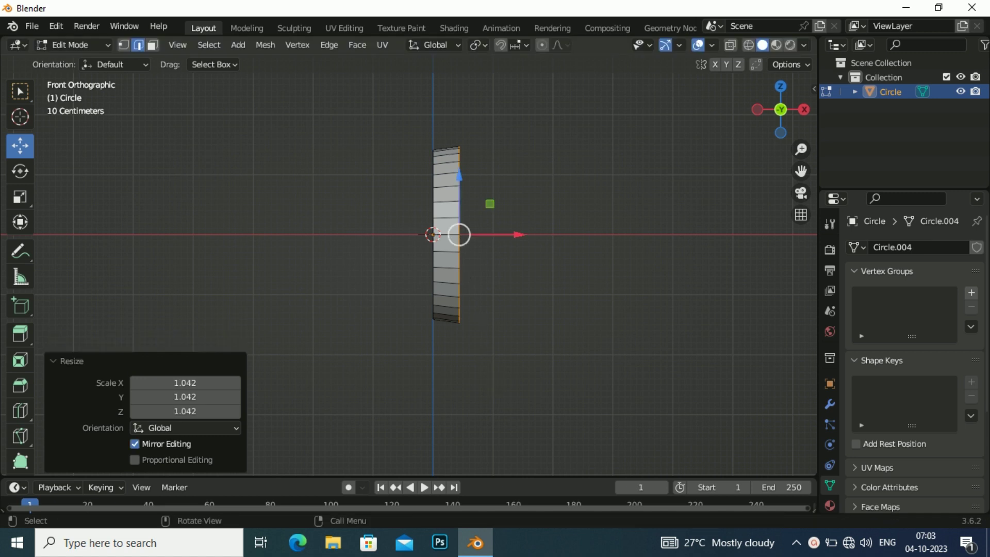
key(e)
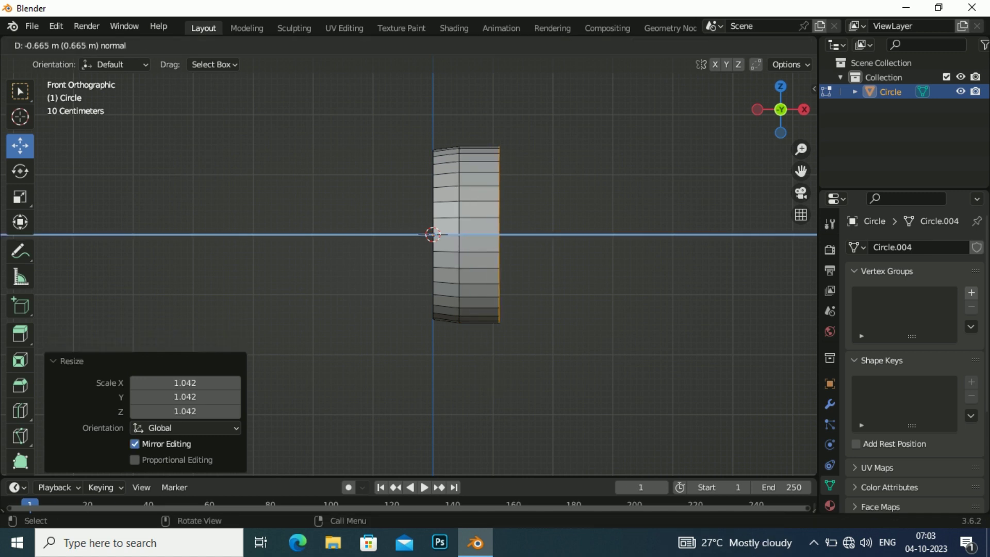
key(Return)
key(s)
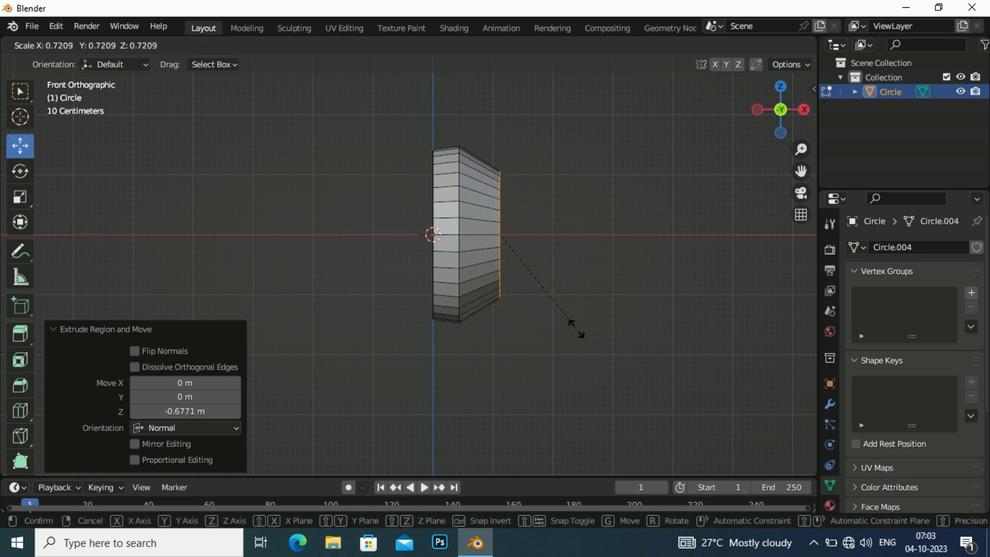
key(Return)
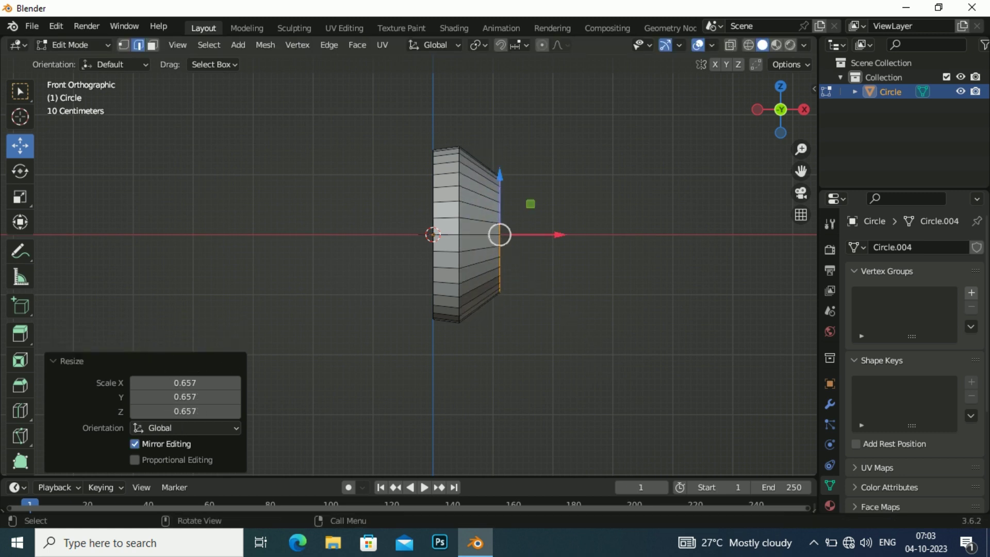
key(e)
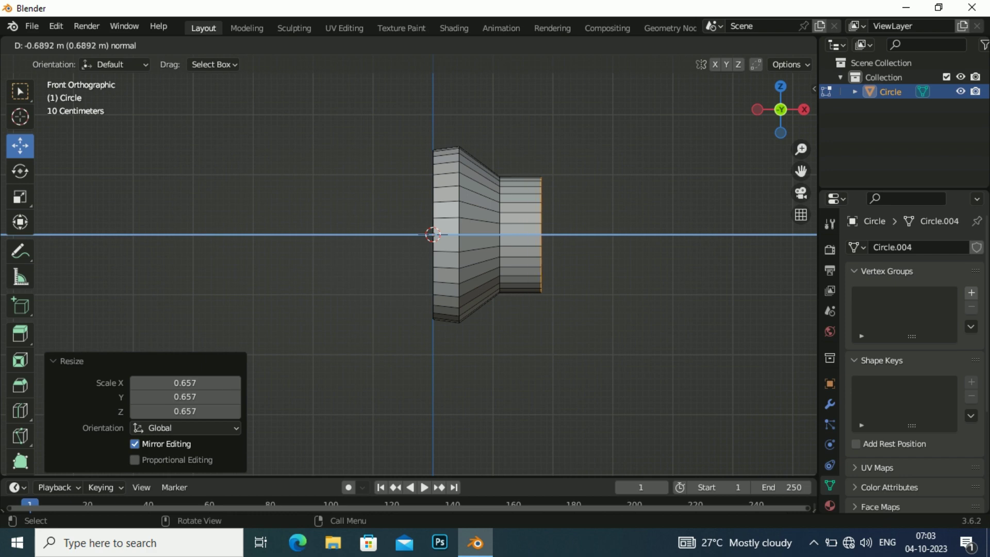
key(Return)
Scale the narrow end face to 0.453 and push it back along X into the housing
middle_drag(542, 235, 464, 196)
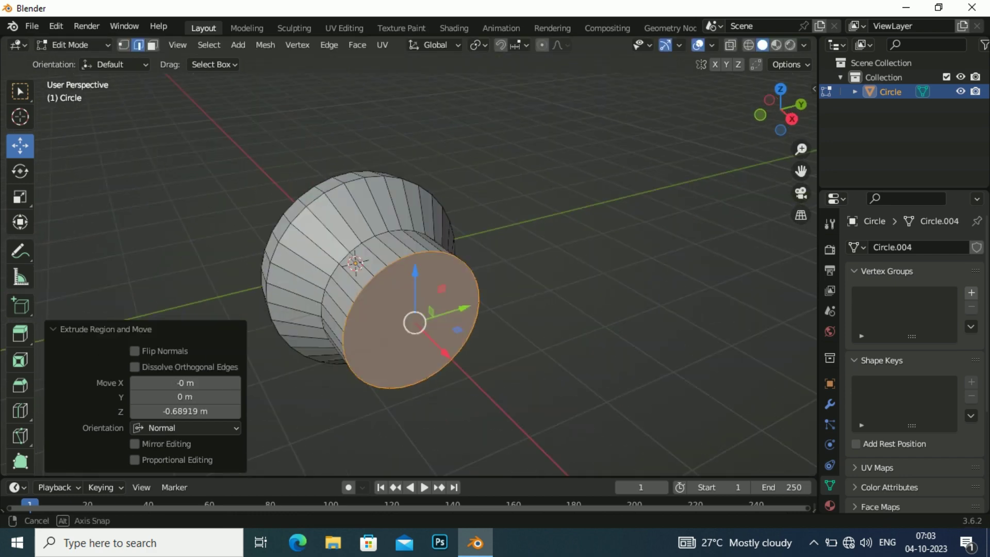
key(s)
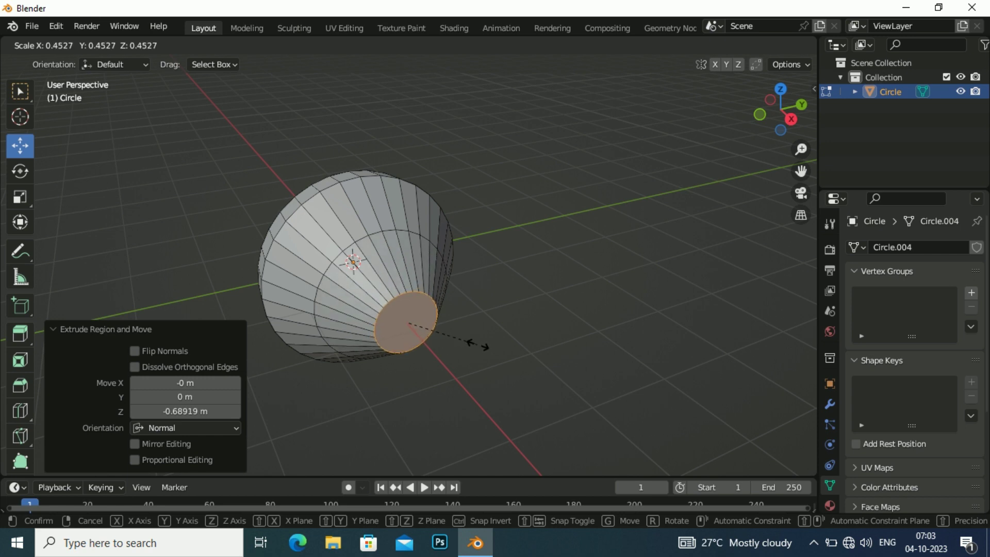
click(472, 342)
key(g)
key(x)
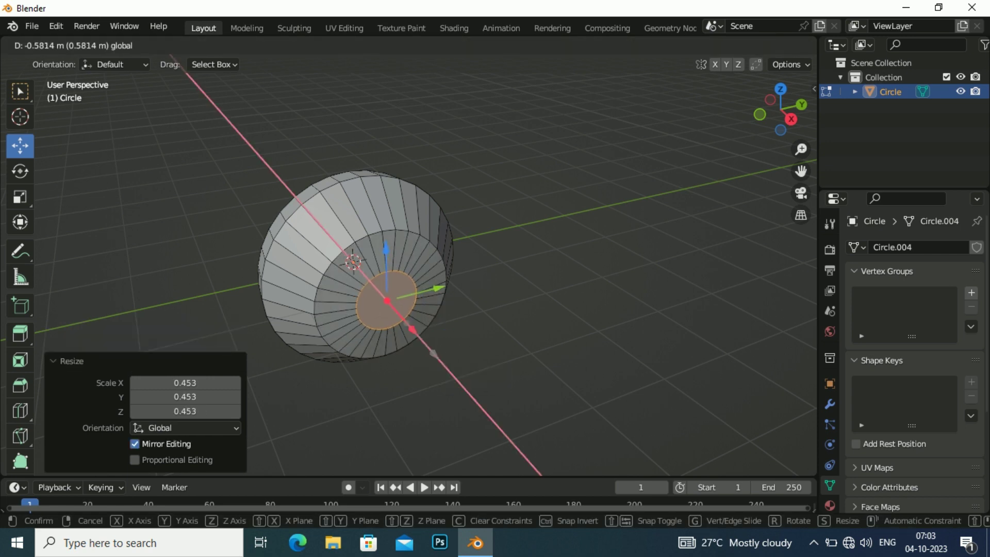
key(Return)
middle_drag(464, 309, 567, 309)
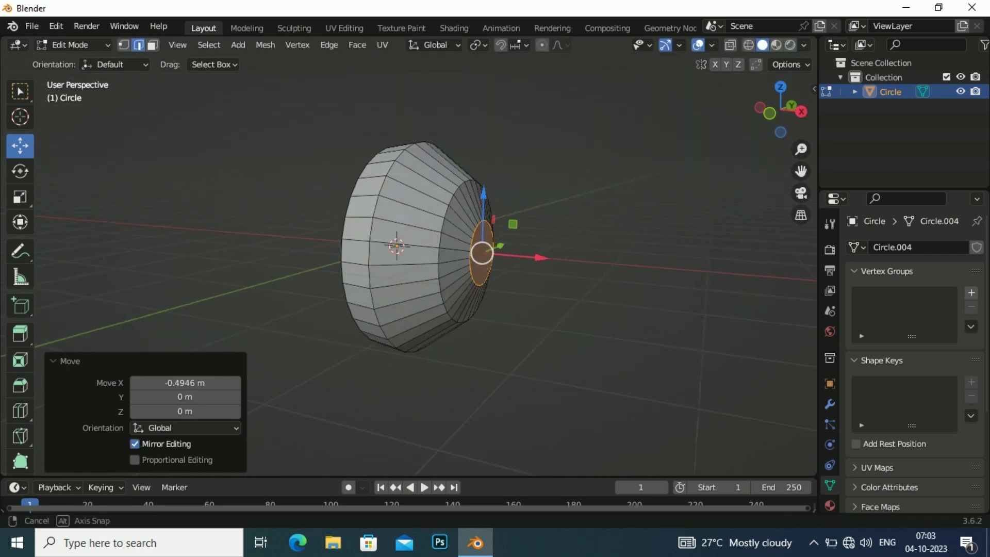
middle_drag(464, 310, 567, 309)
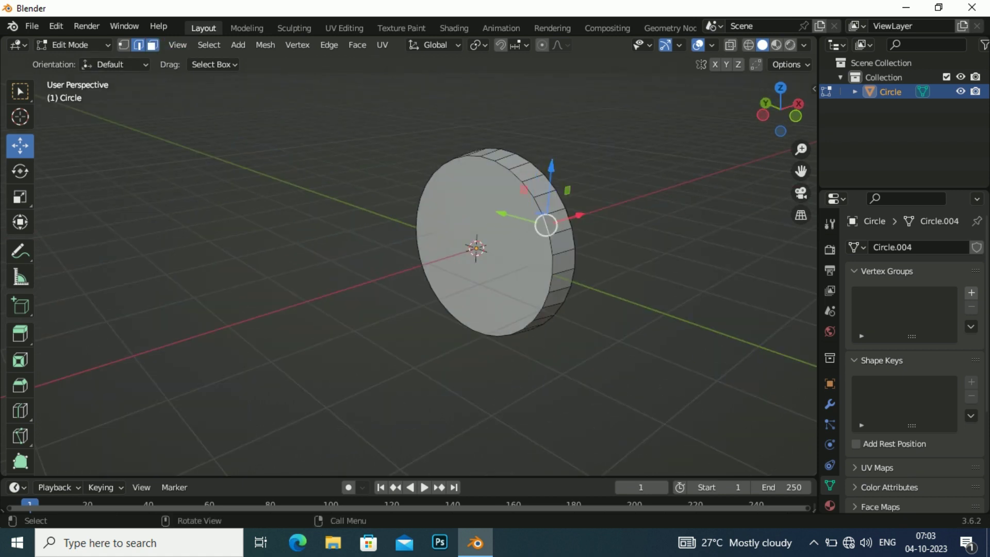
Extrude the flat front face about 0.24 m, scale it to 0.616, and nudge it along X
click(152, 45)
click(464, 283)
middle_drag(464, 283, 448, 281)
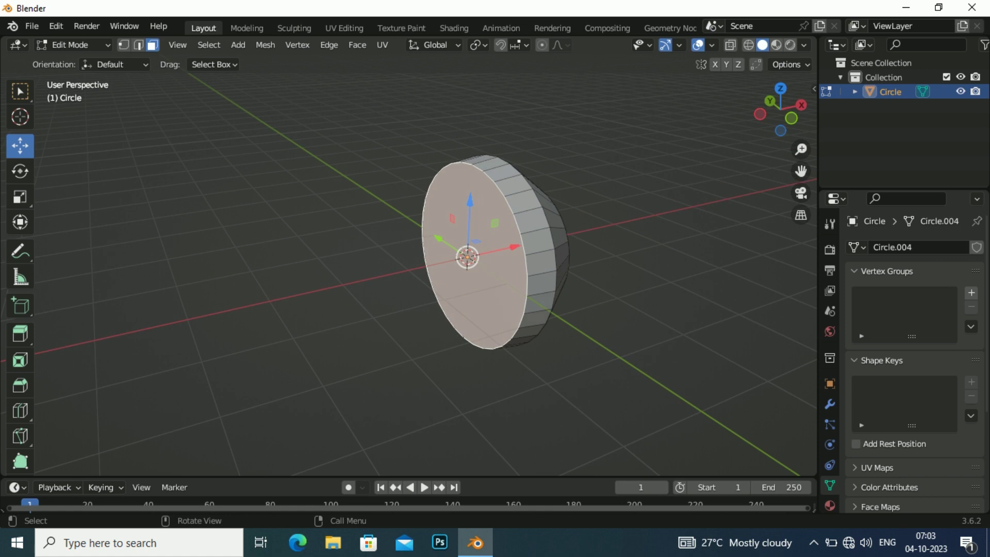
key(KP_1)
key(e)
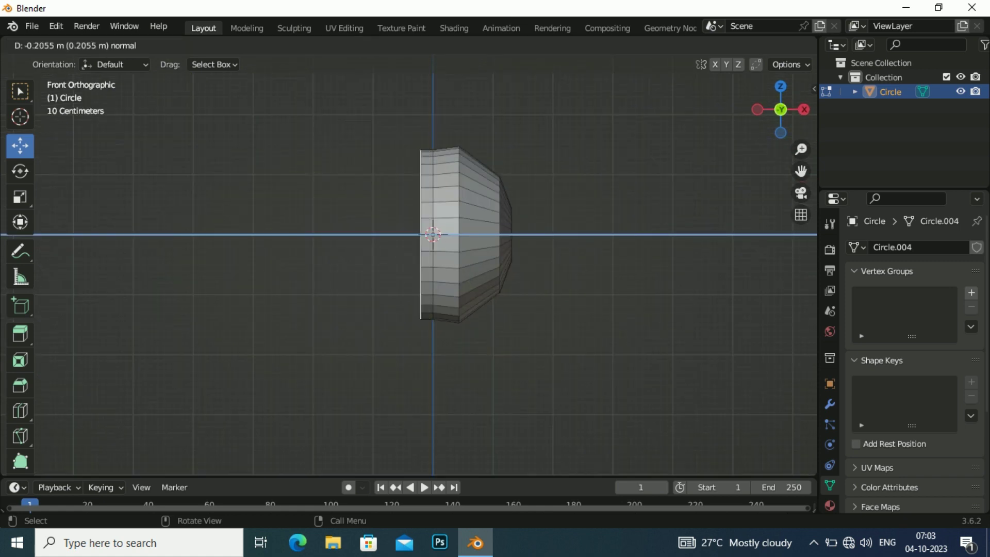
key(Return)
key(s)
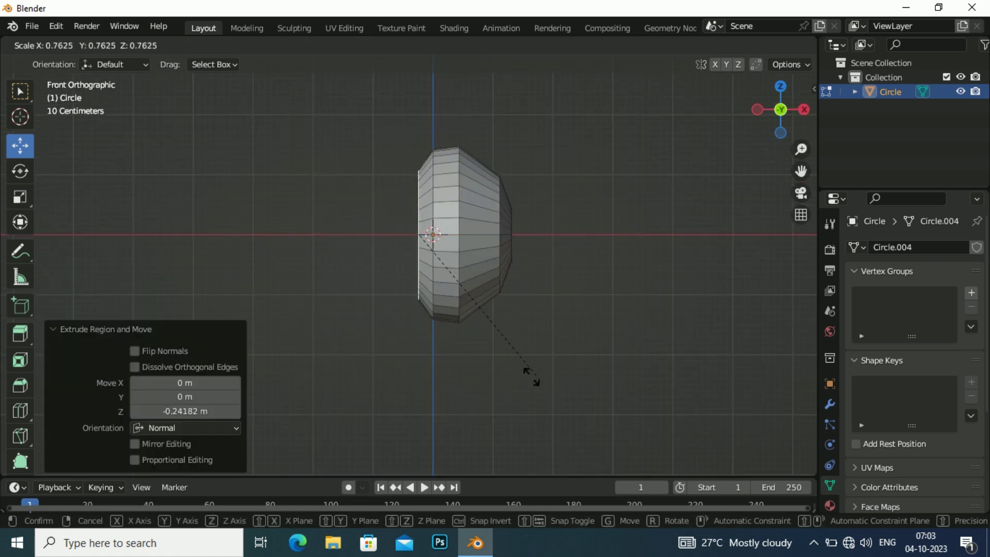
click(500, 355)
key(g)
key(x)
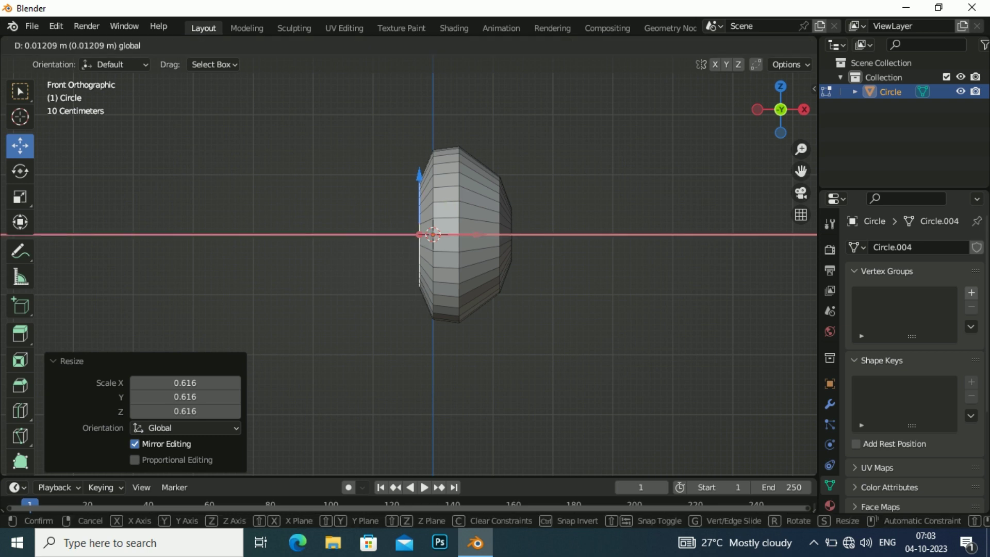
click(433, 234)
middle_drag(433, 235, 482, 238)
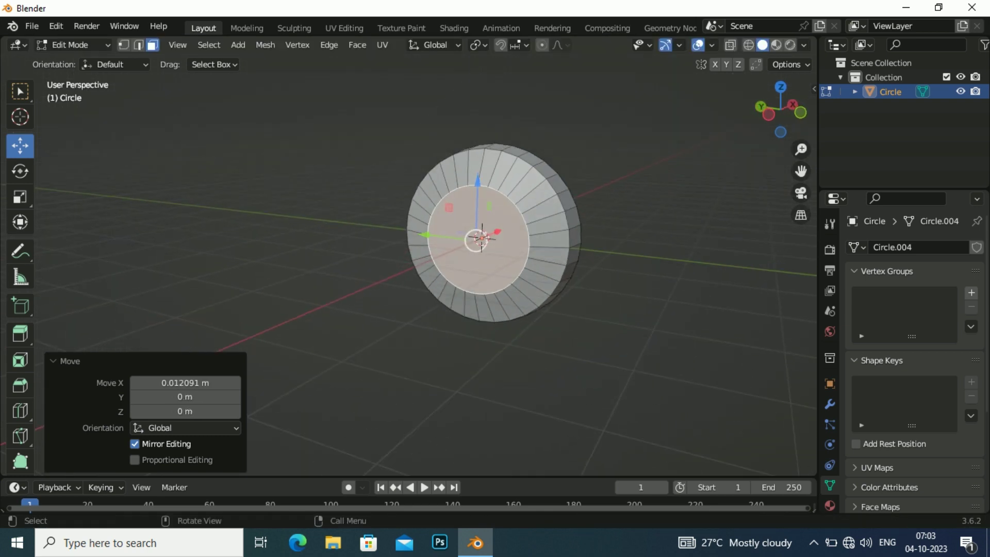
Inset the front face and separate the central face into its own object
key(i)
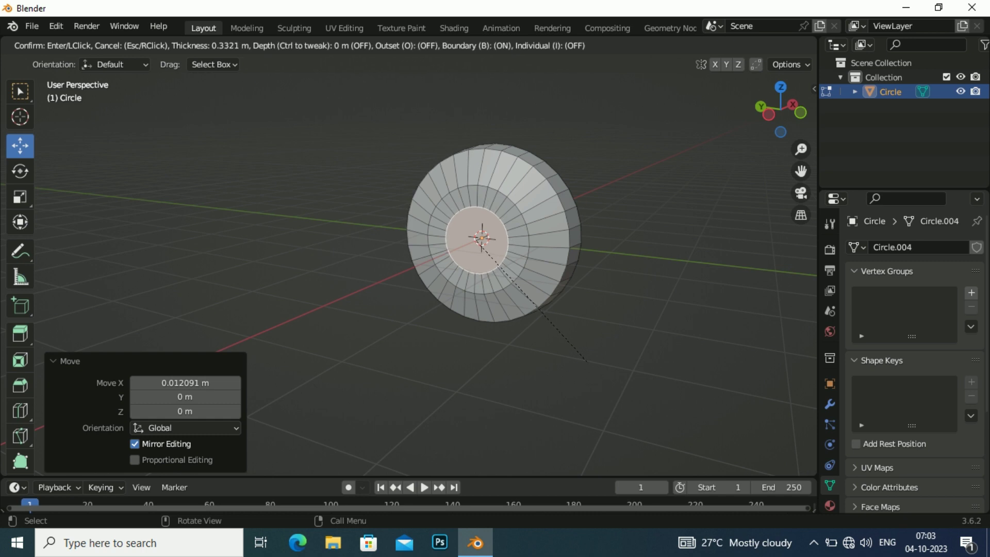
key(Return)
key(p)
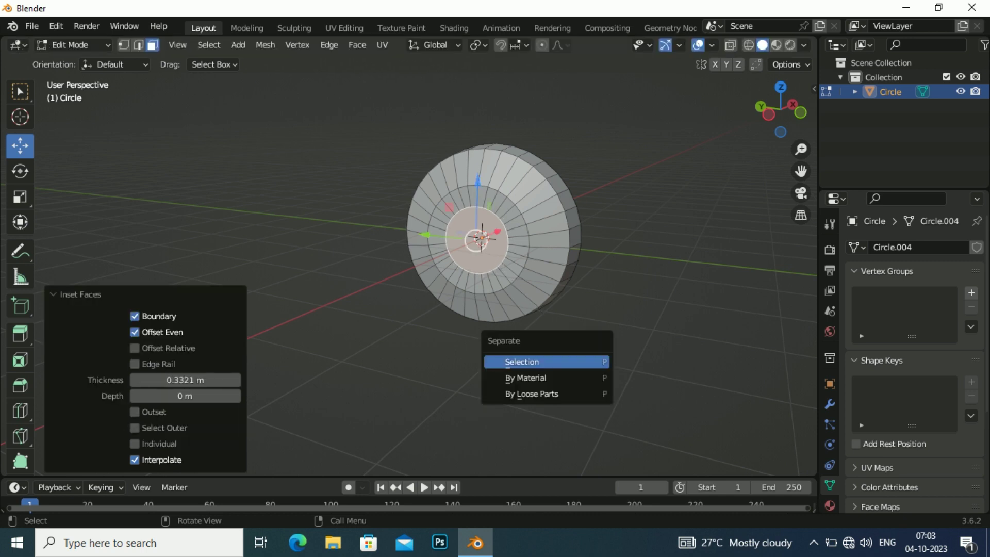
key(Return)
key(Tab)
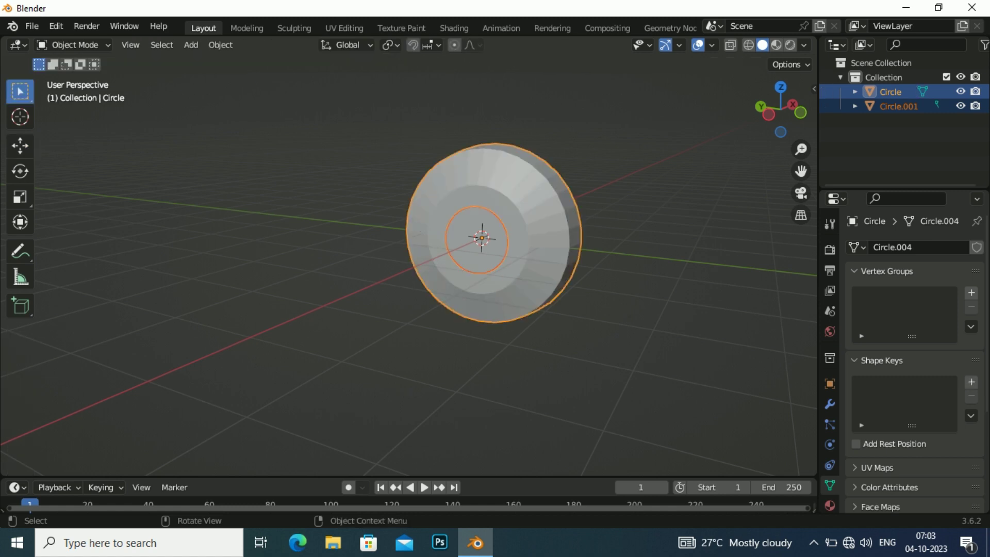
On Circle.001, extrude the inner face twice into a shaft and bevel its tip with five segments
click(898, 106)
key(Tab)
click(477, 243)
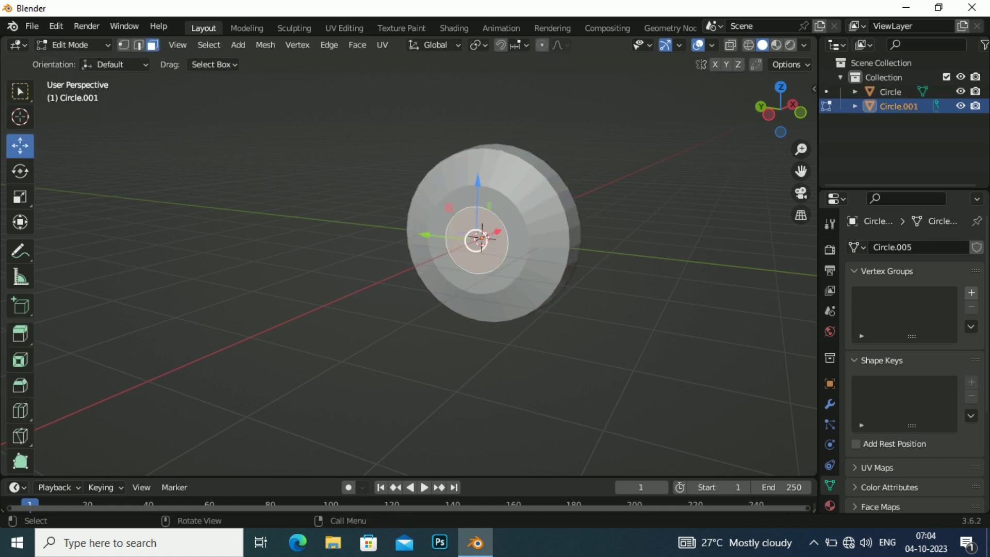
middle_drag(479, 242, 510, 248)
key(e)
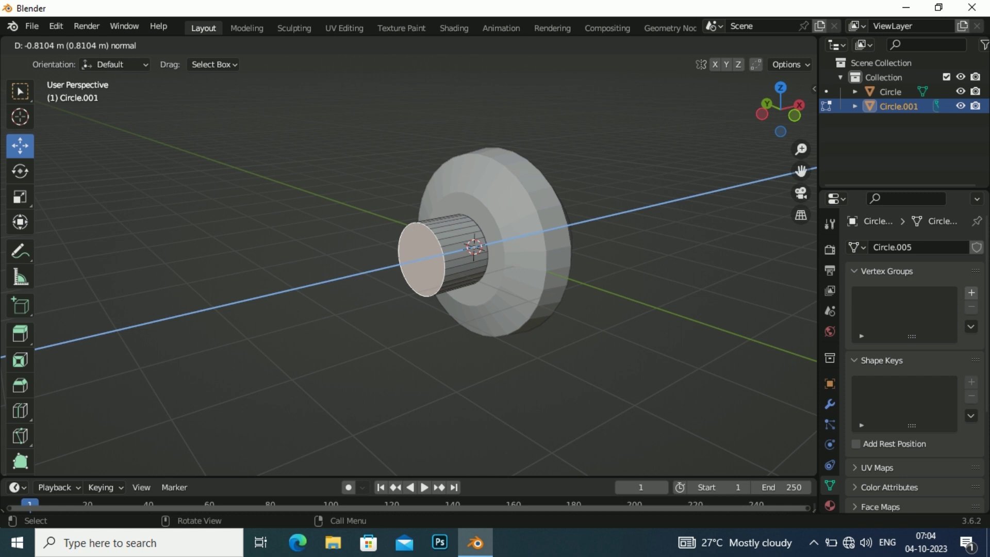
key(Return)
key(e)
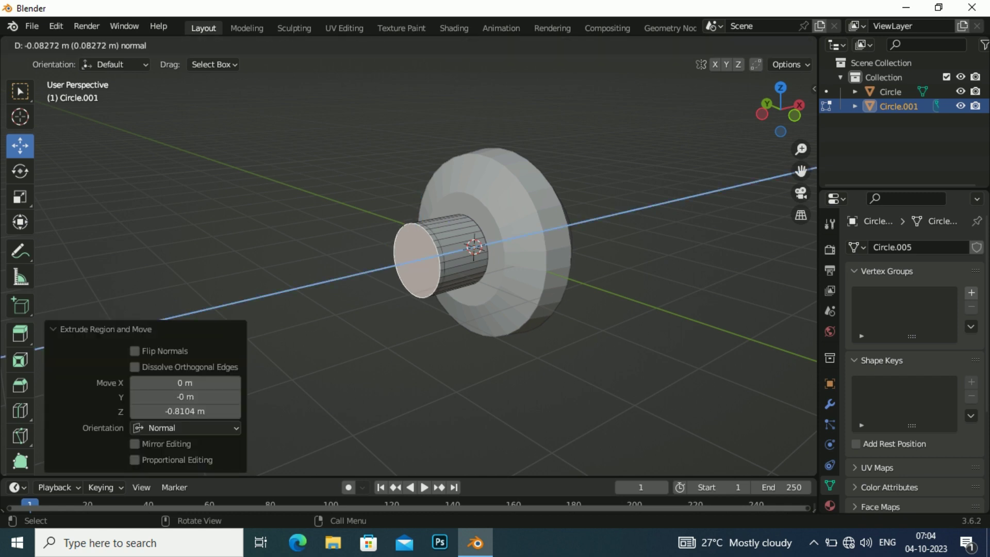
key(Return)
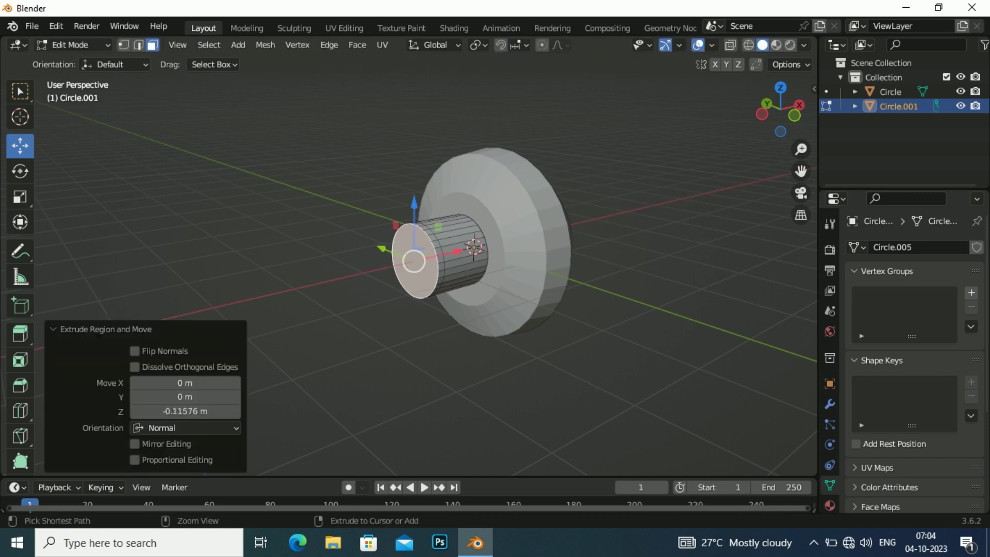
key(ctrl+b)
click(555, 405)
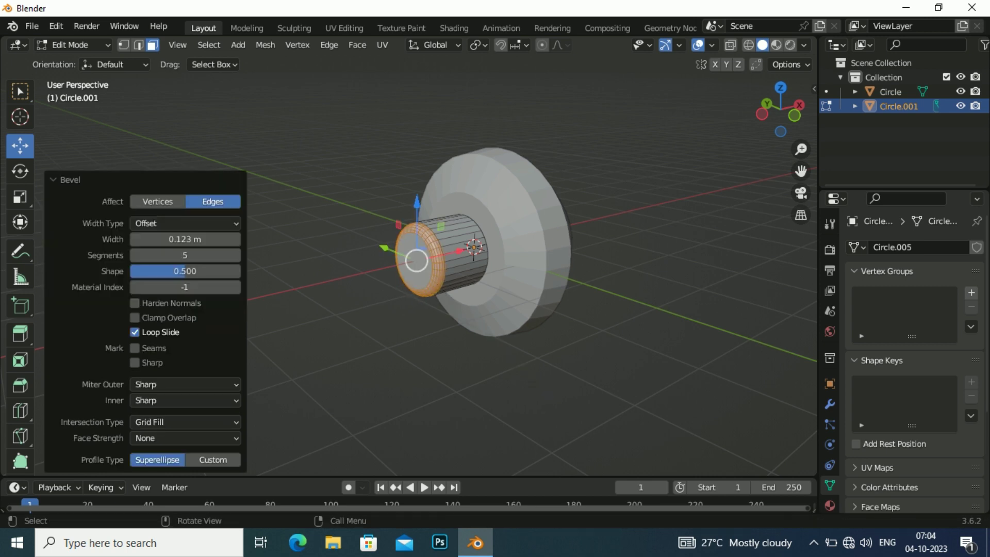
middle_drag(555, 405, 391, 392)
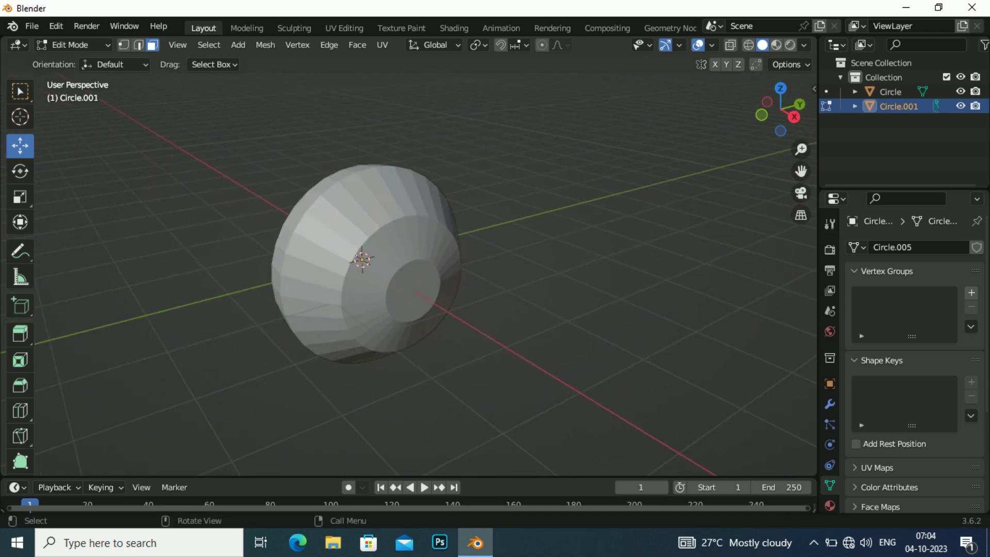
key(Tab)
Separate the housing's inner cap face into its own object, Circle.002
click(890, 91)
key(Tab)
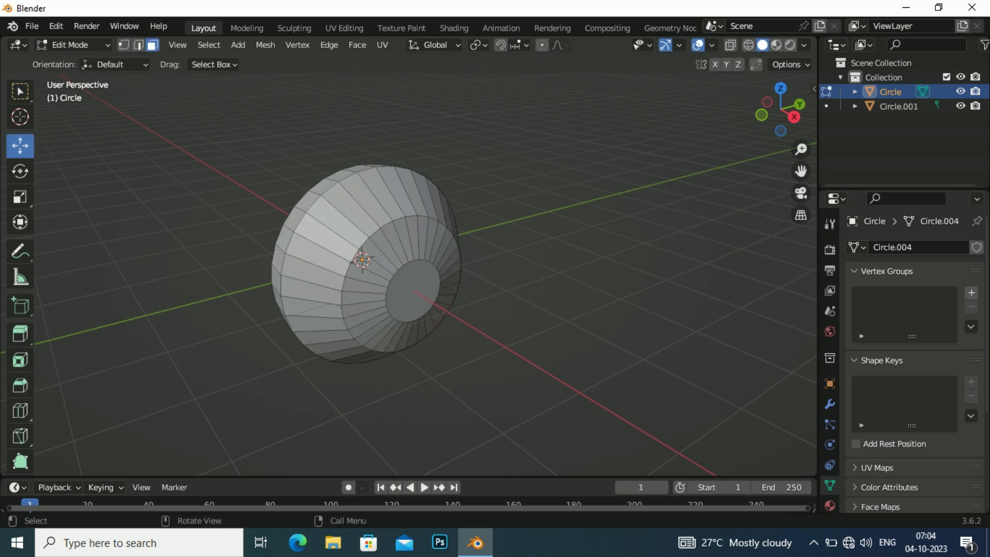
click(413, 292)
key(p)
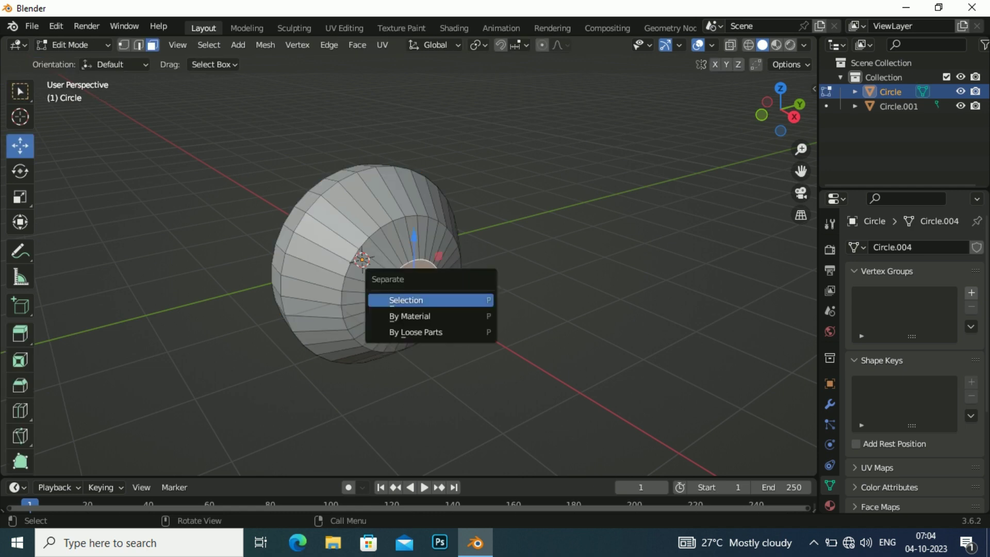
click(410, 298)
key(Tab)
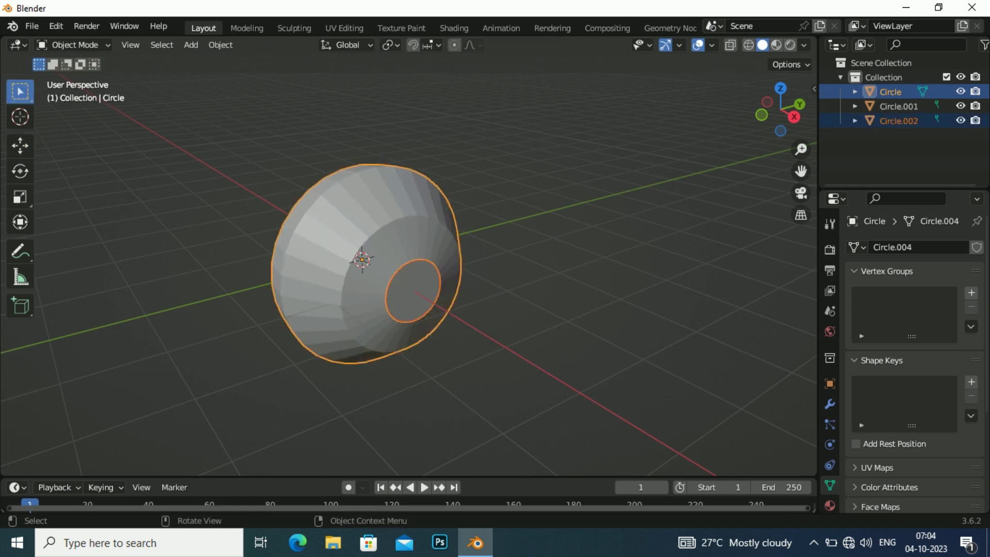
Add a loop cut around the housing body and slide it into place
key(Tab)
middle_drag(438, 283, 521, 289)
key(ctrl+r)
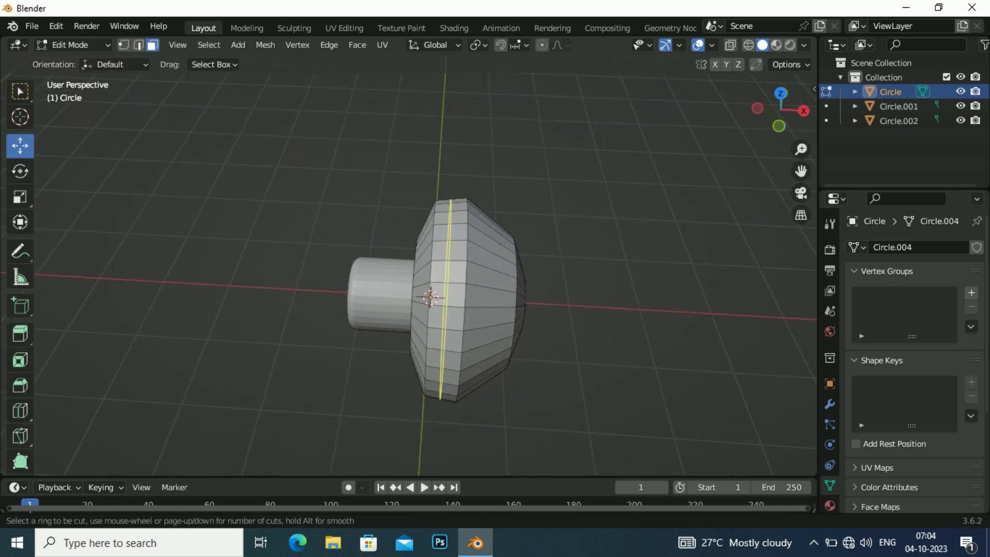
click(454, 287)
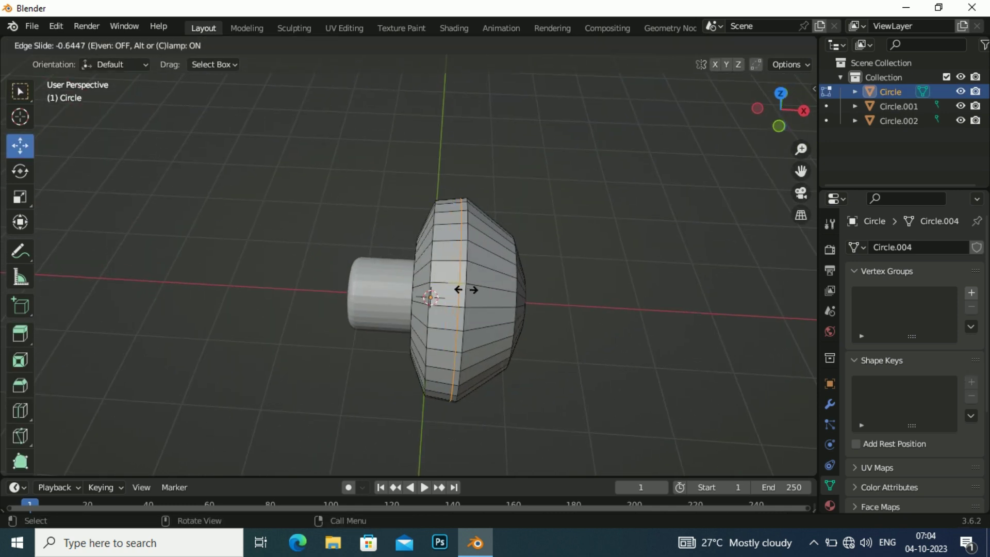
click(465, 290)
Select the ring of faces at the housing's front edge and separate it as Circle.003
key(3)
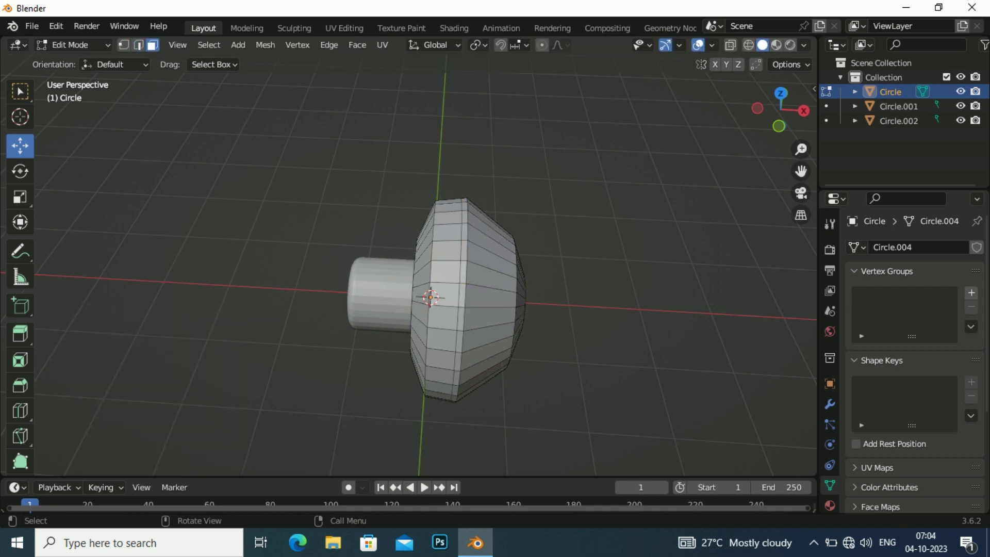
click(464, 251)
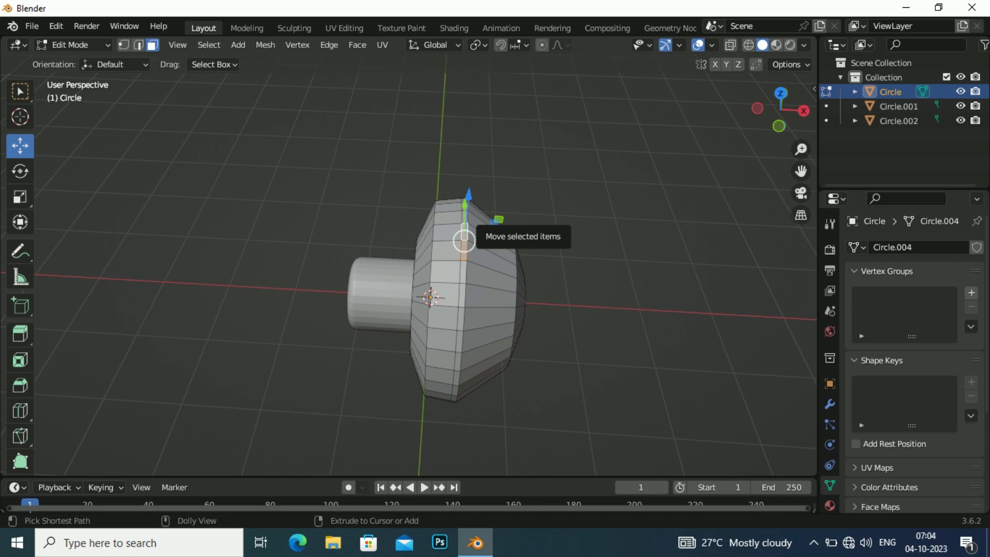
mouse_move(464, 241)
mouse_down()
mouse_move(462, 217)
mouse_move(458, 299)
mouse_up()
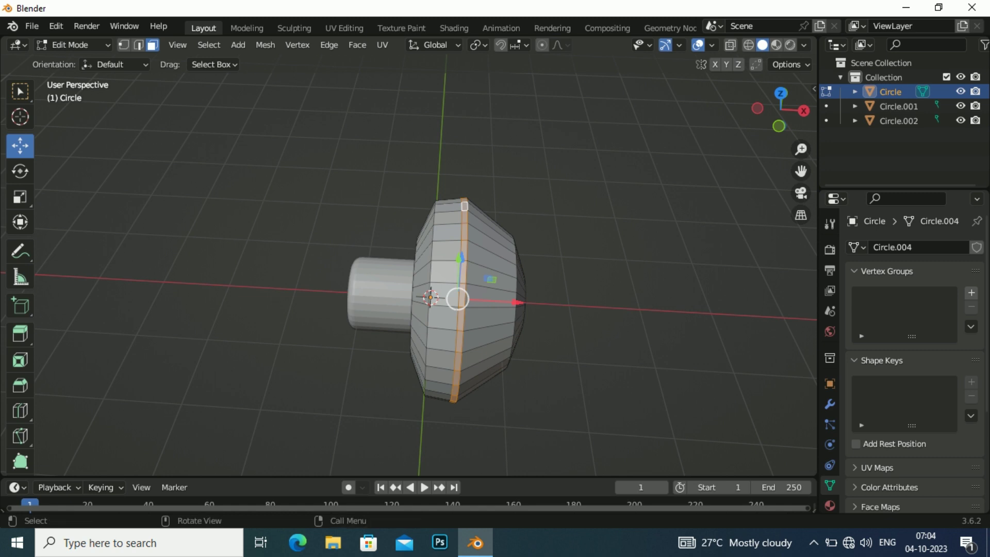
key(p)
key(Return)
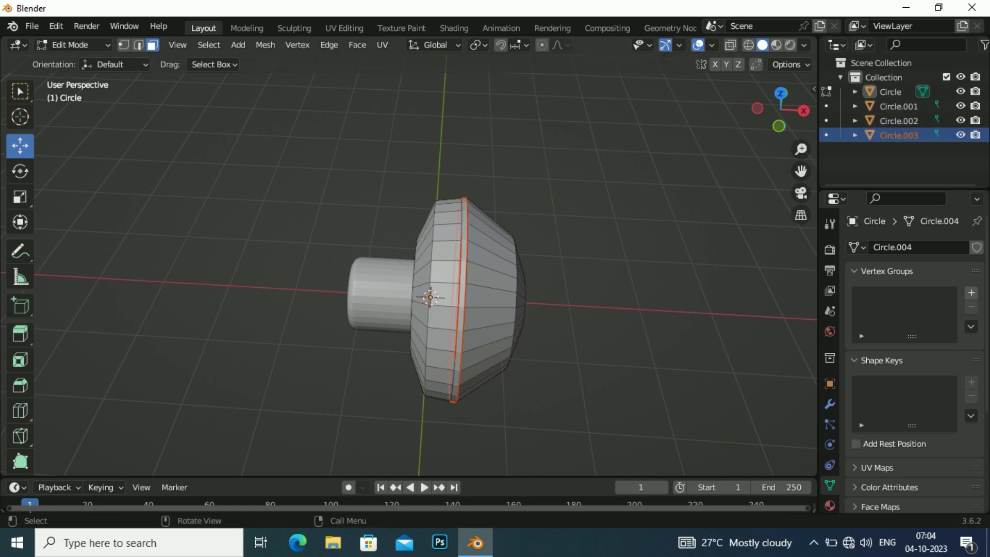
key(Tab)
On Circle.003, extrude the front edge loop and flare it to about 1.08 scale
key(a)
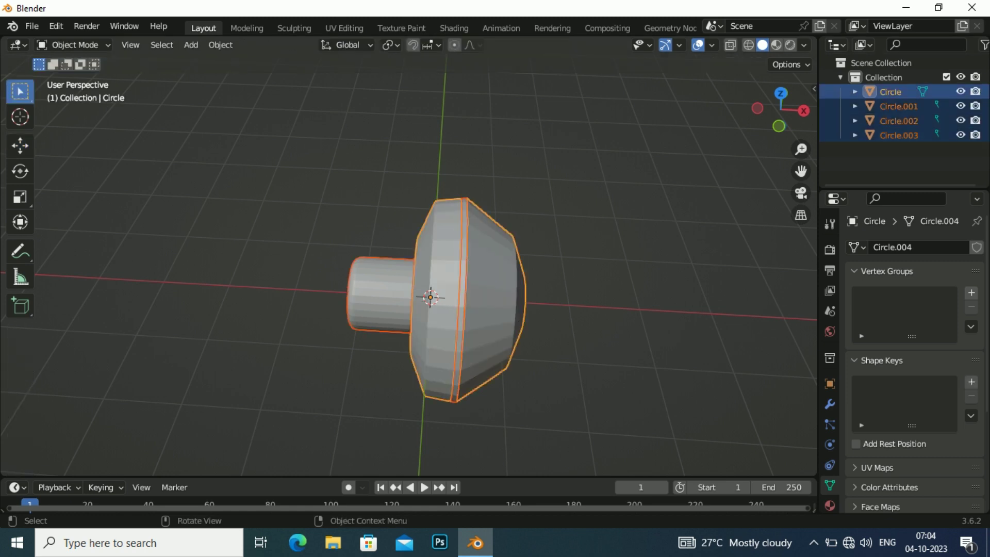
key(Tab)
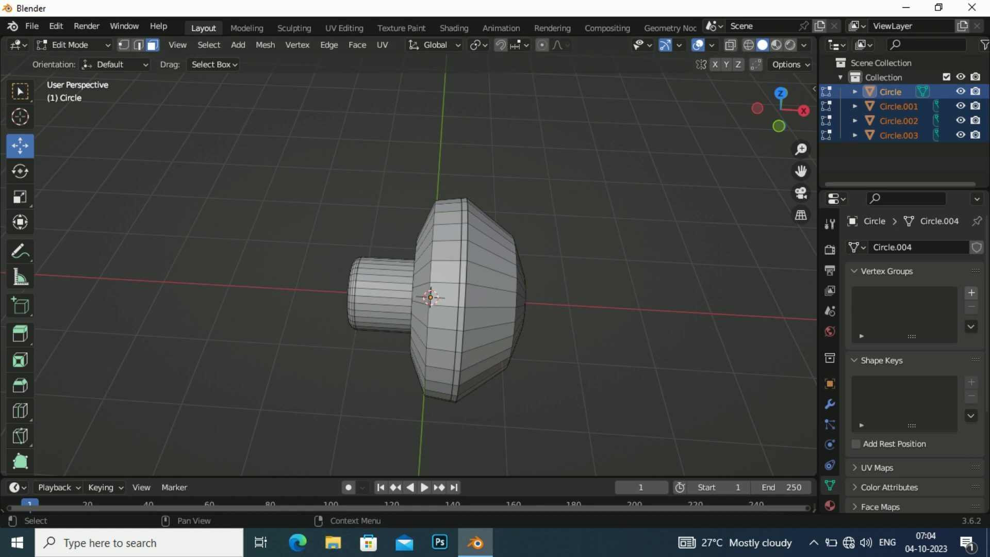
key(Tab)
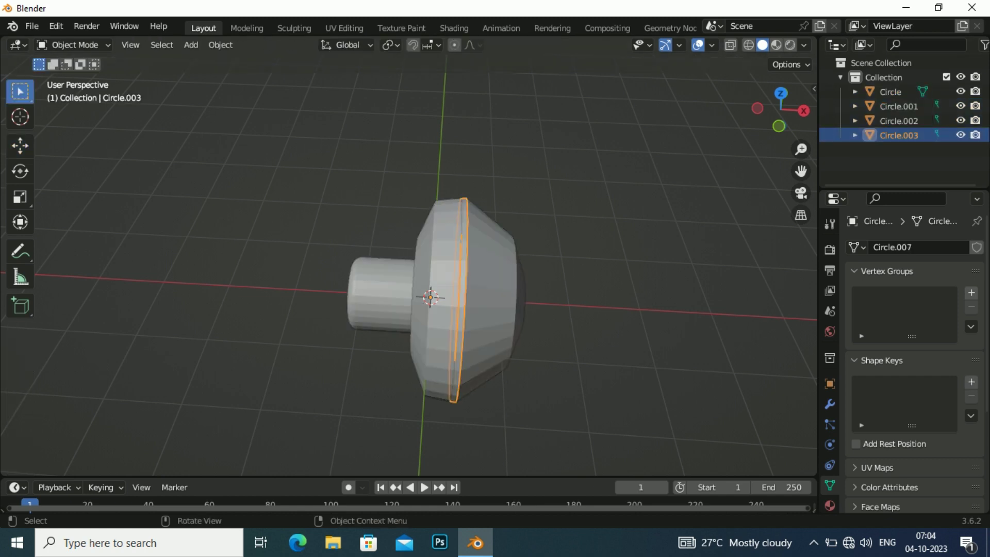
key(Tab)
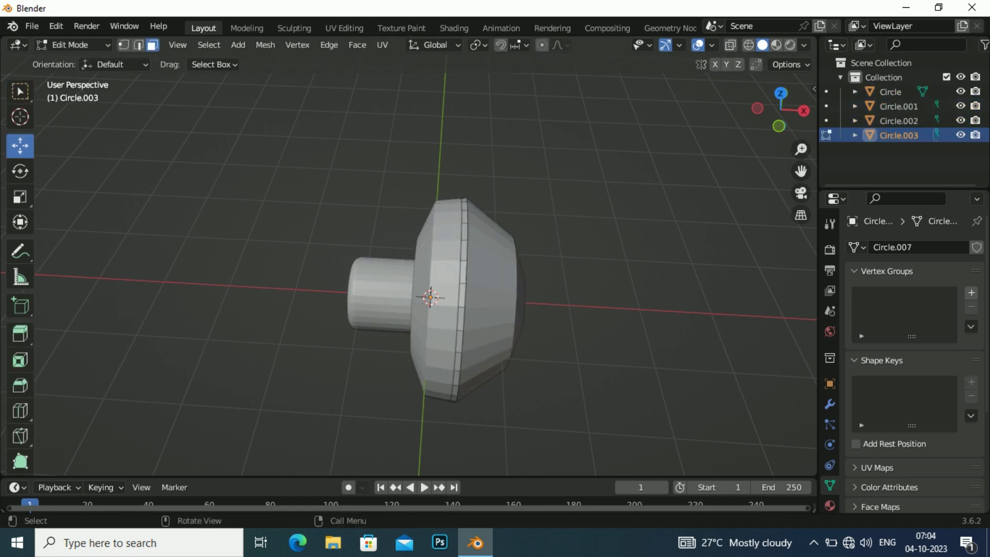
alt+click(460, 299)
key(s)
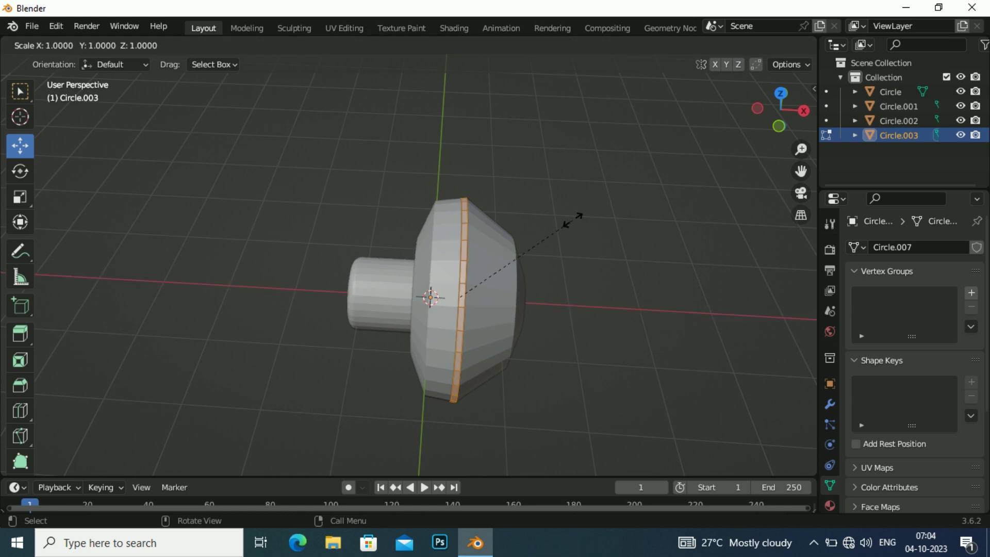
click(579, 206)
middle_drag(579, 207, 449, 234)
Shrink the rim to 0.935, bevel its edges, then reselect the Circle housing
key(s)
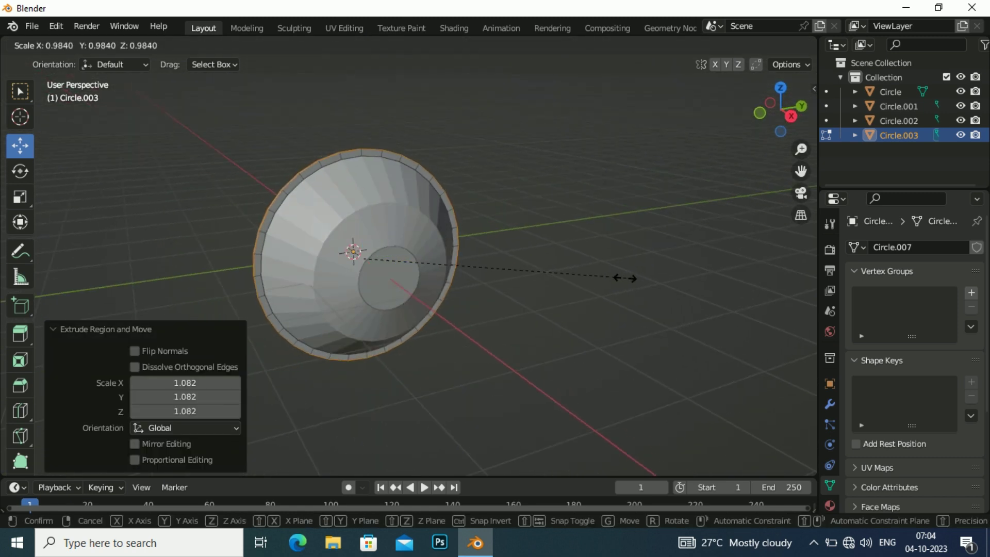
click(612, 284)
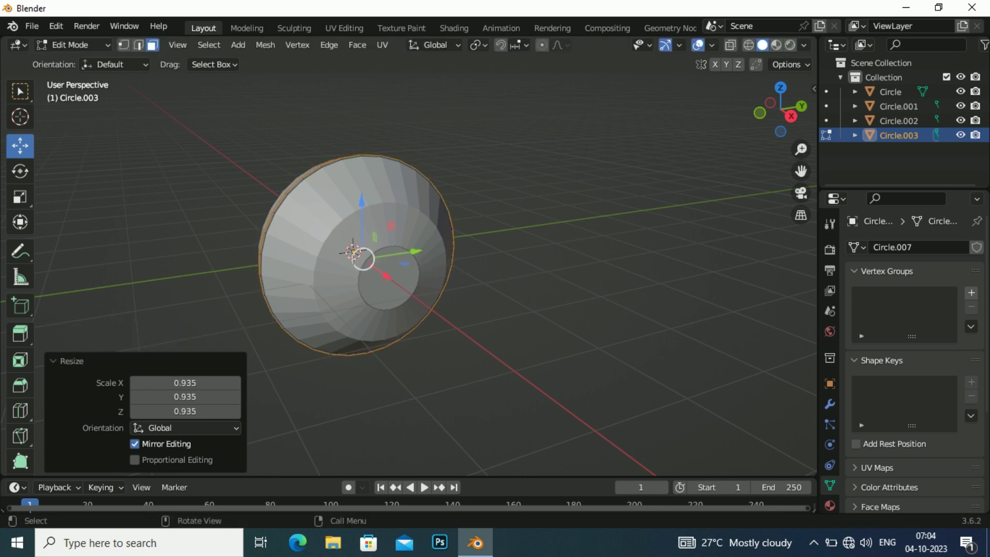
key(ctrl+b)
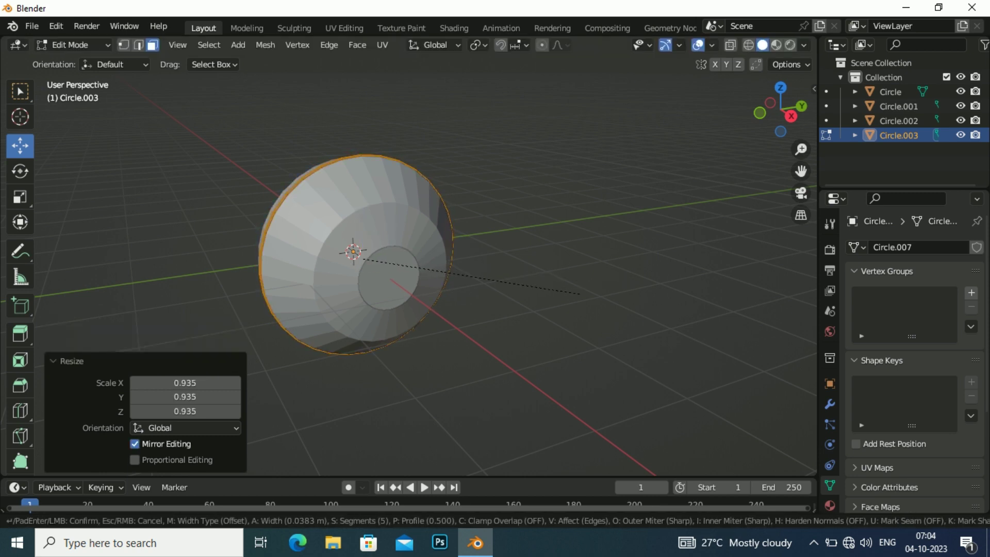
click(580, 294)
mouse_move(580, 294)
middle_down()
mouse_move(489, 284)
mouse_move(412, 299)
mouse_move(402, 288)
middle_up()
key(Tab)
key(alt+a)
click(412, 310)
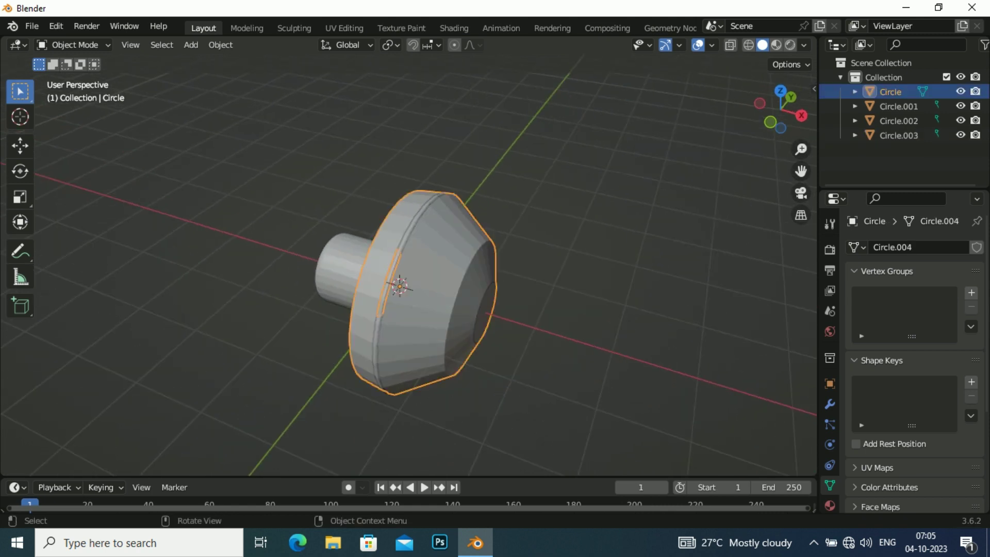
Select the housing's inner front edge loop using X-ray and wireframe display
key(KP_1)
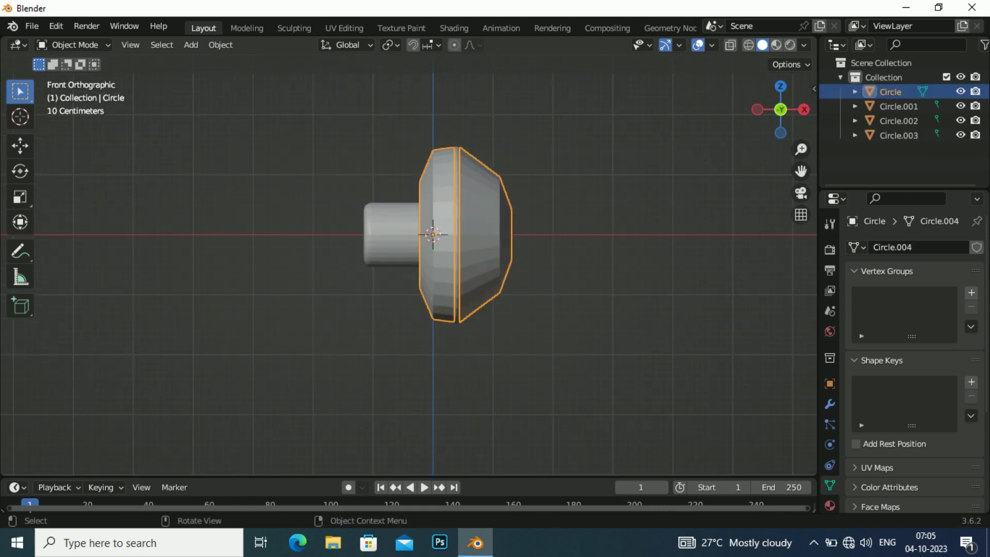
key(Tab)
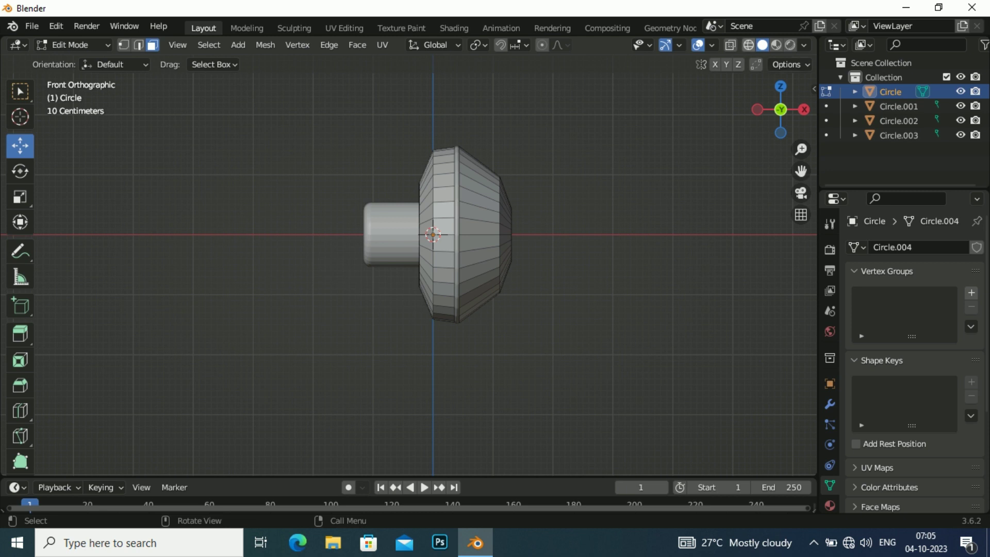
key(alt+z)
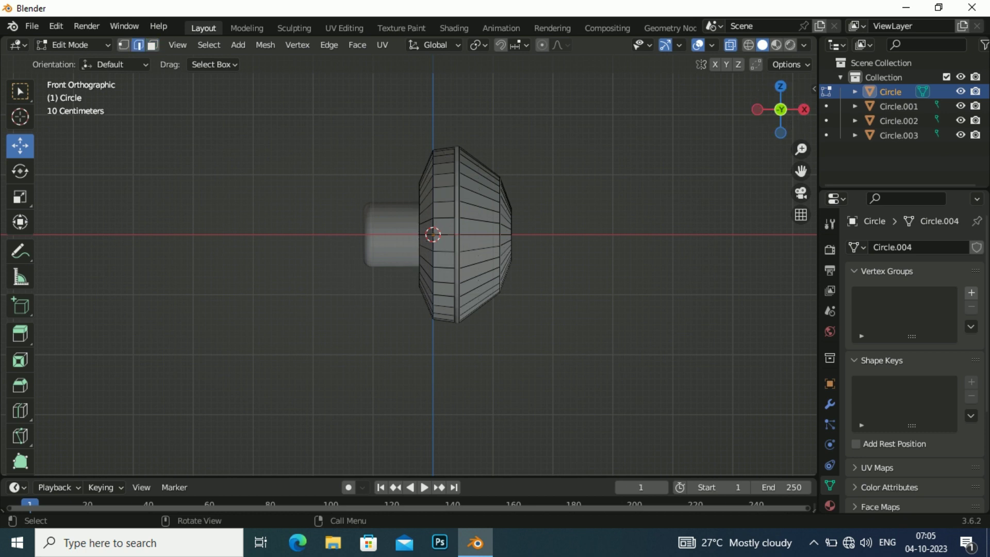
drag(474, 155, 507, 315)
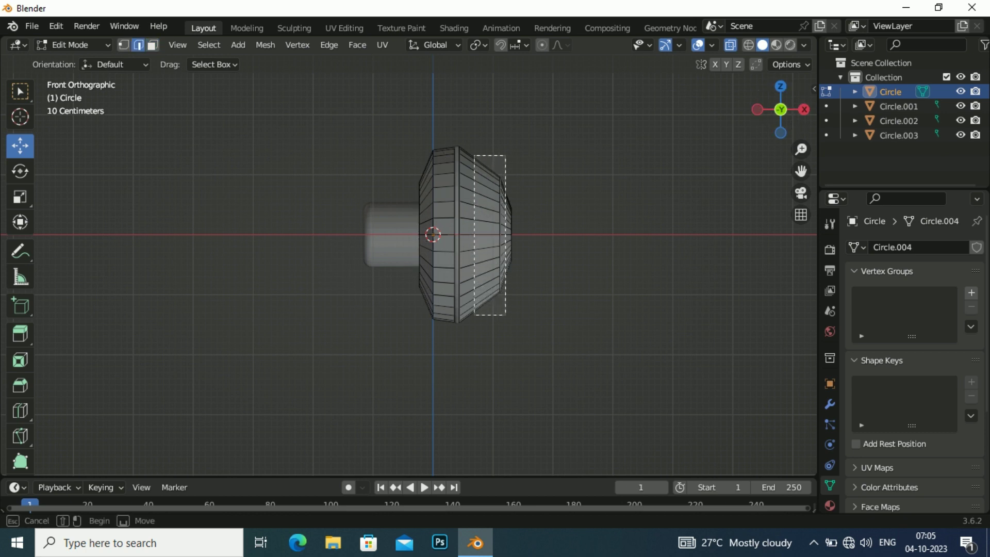
click(748, 45)
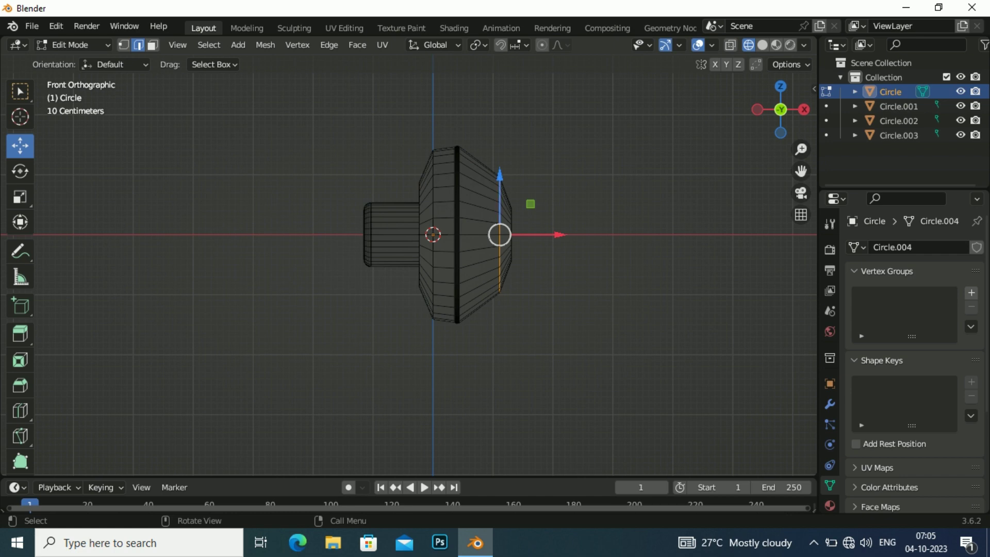
drag(480, 155, 509, 323)
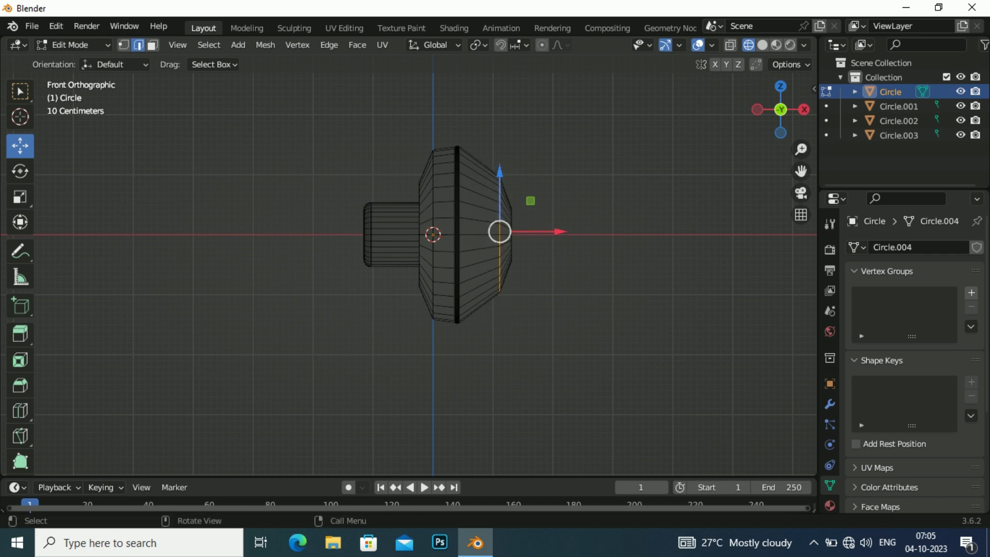
middle_drag(413, 257, 360, 247)
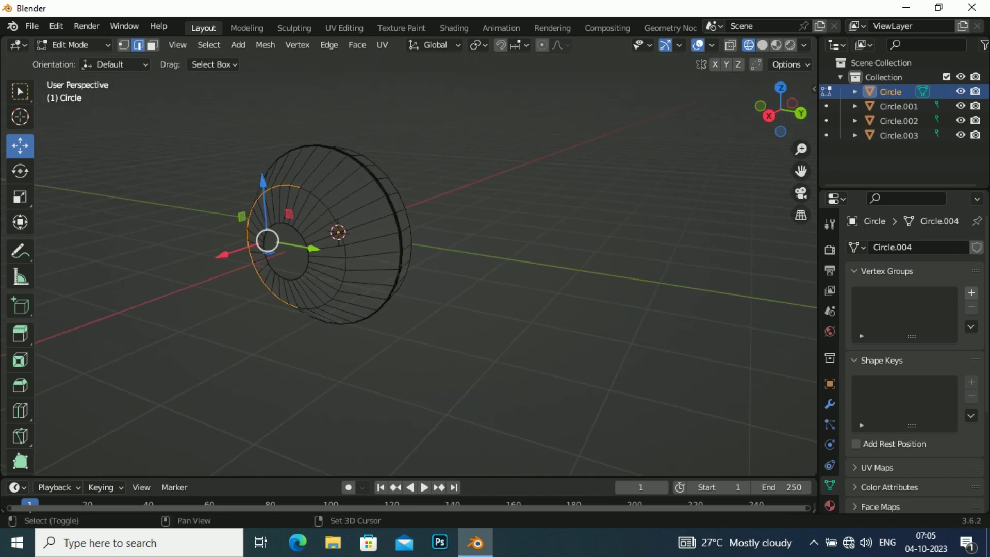
shift+click(305, 189)
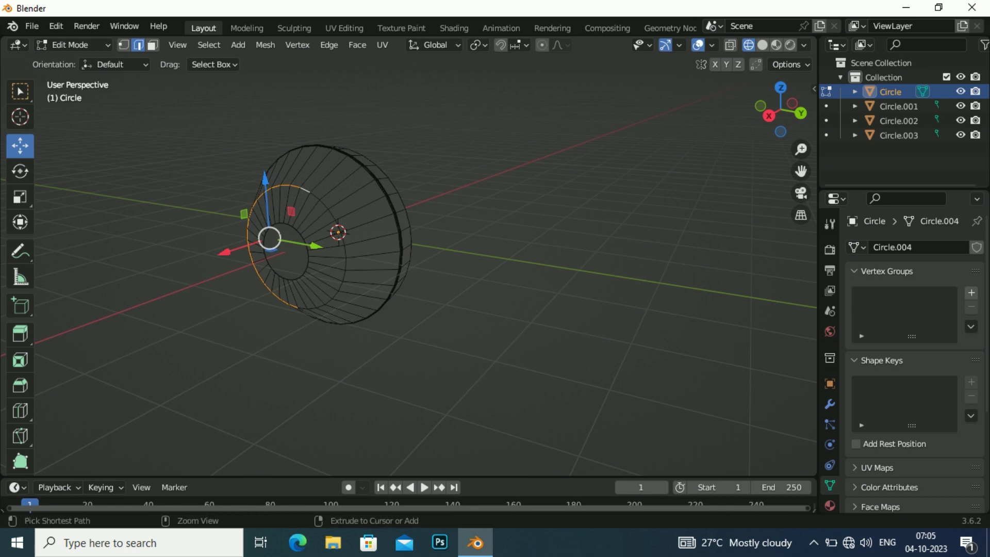
ctrl+click(338, 280)
middle_drag(338, 281, 384, 258)
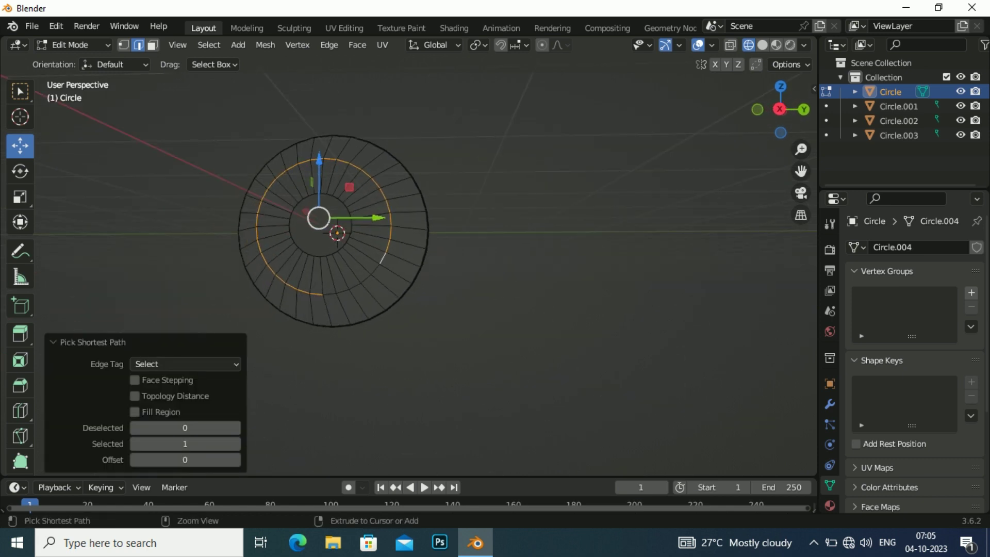
ctrl+click(324, 293)
key(KP_1)
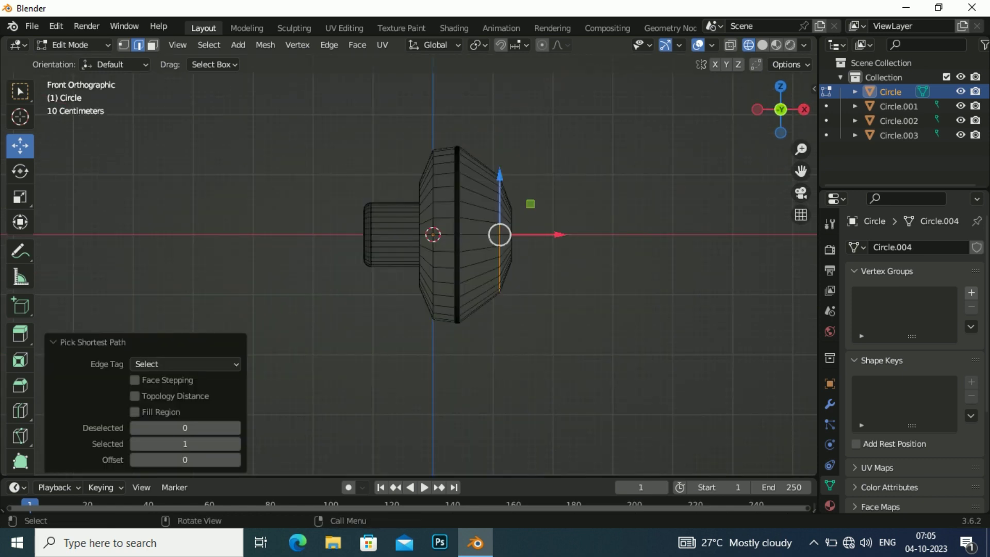
Move the selected loop about 0.12 m back along X, then deselect everything
key(g)
key(x)
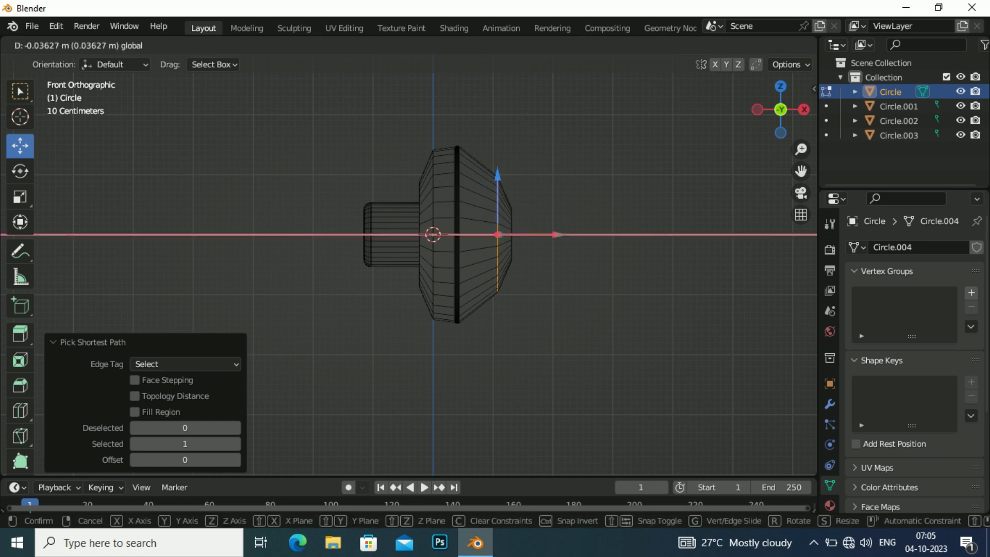
key(Return)
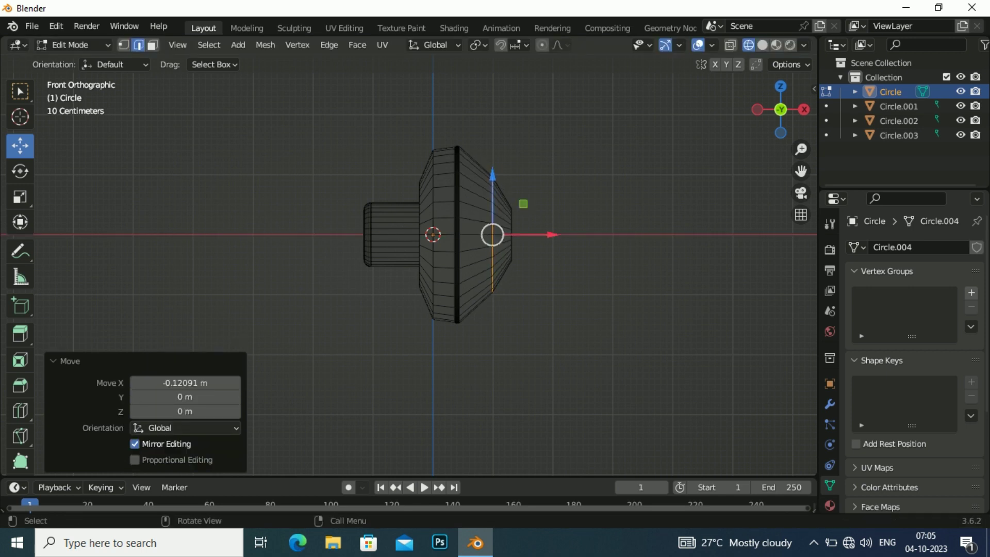
middle_drag(515, 309, 557, 288)
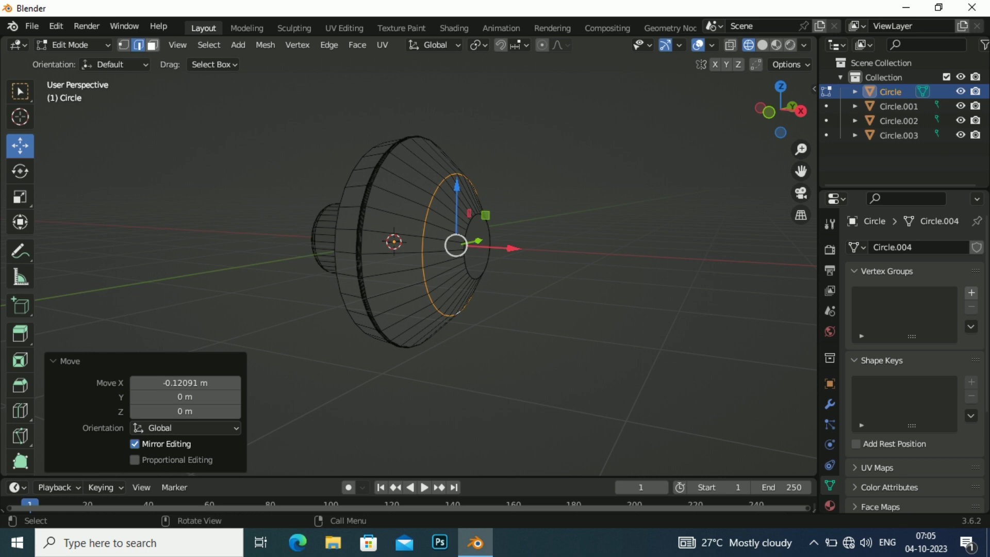
key(alt+a)
Select the housing's inner front edge loop in edge select mode
key(alt+z)
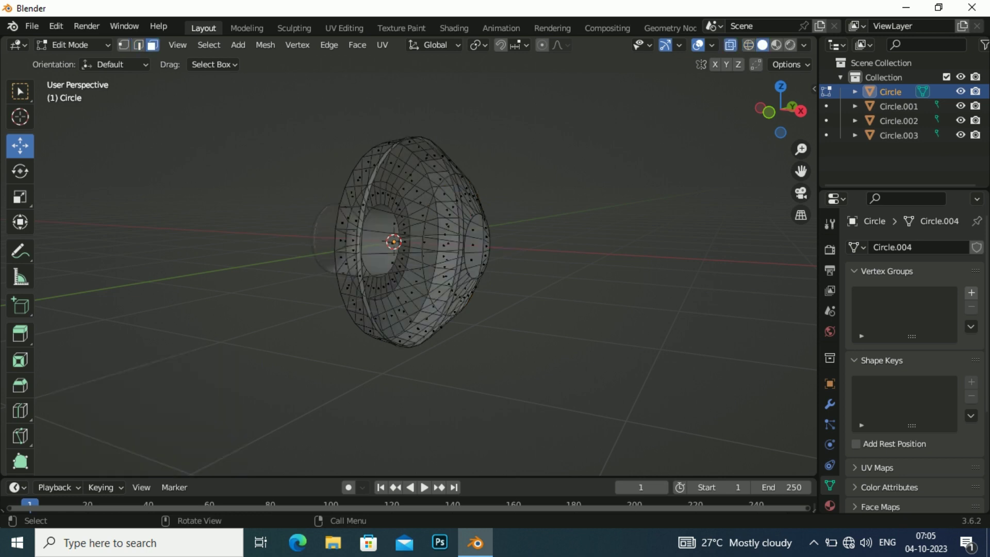
key(alt+z)
middle_drag(515, 310, 464, 319)
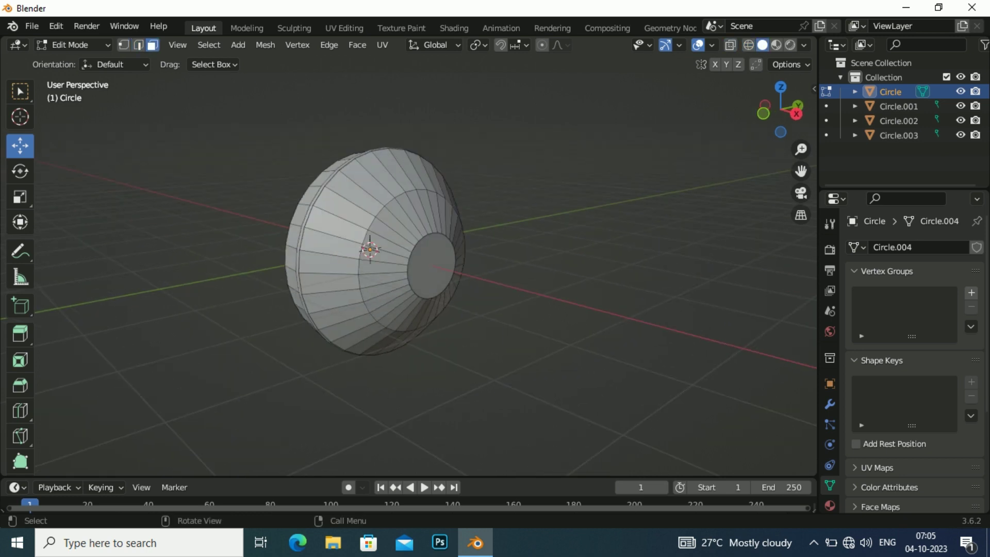
click(430, 278)
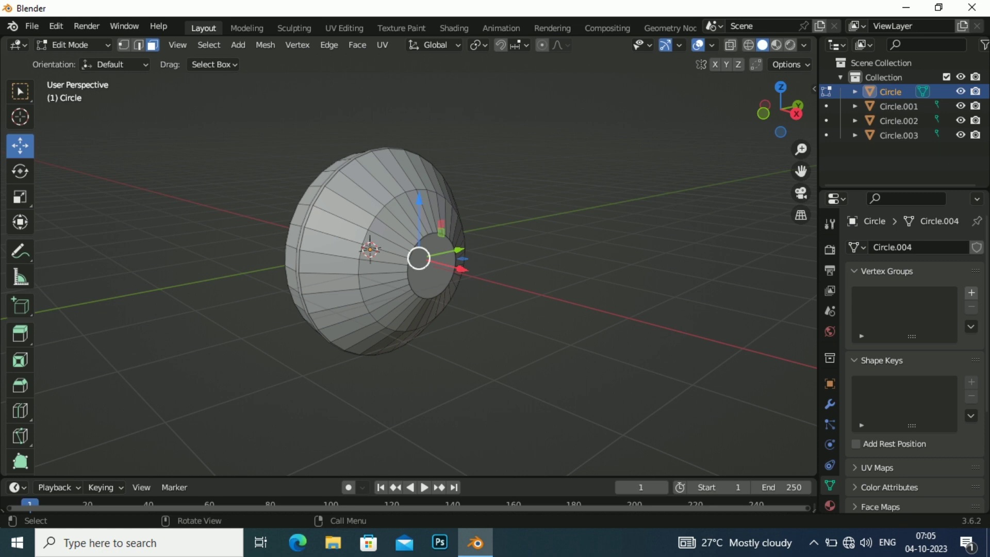
middle_drag(516, 309, 464, 310)
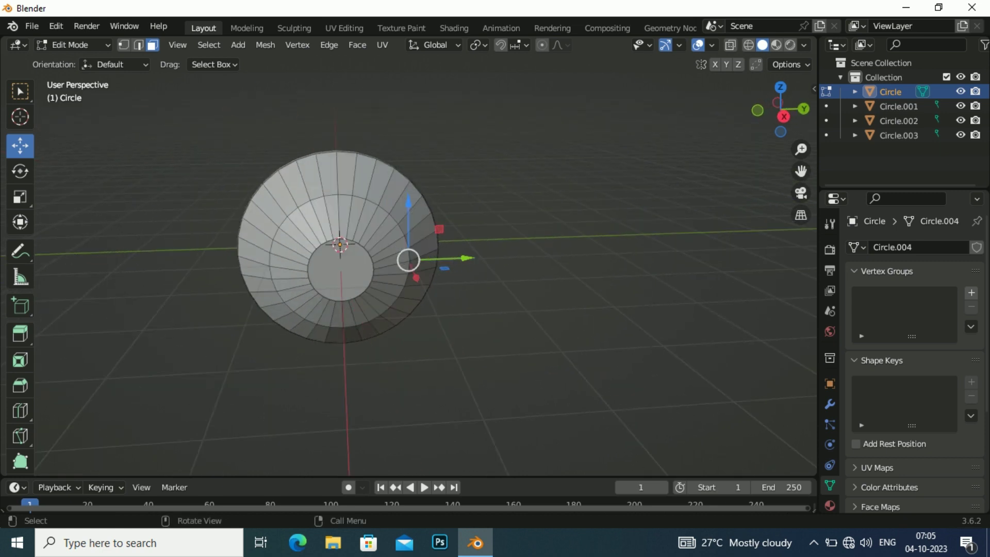
key(2)
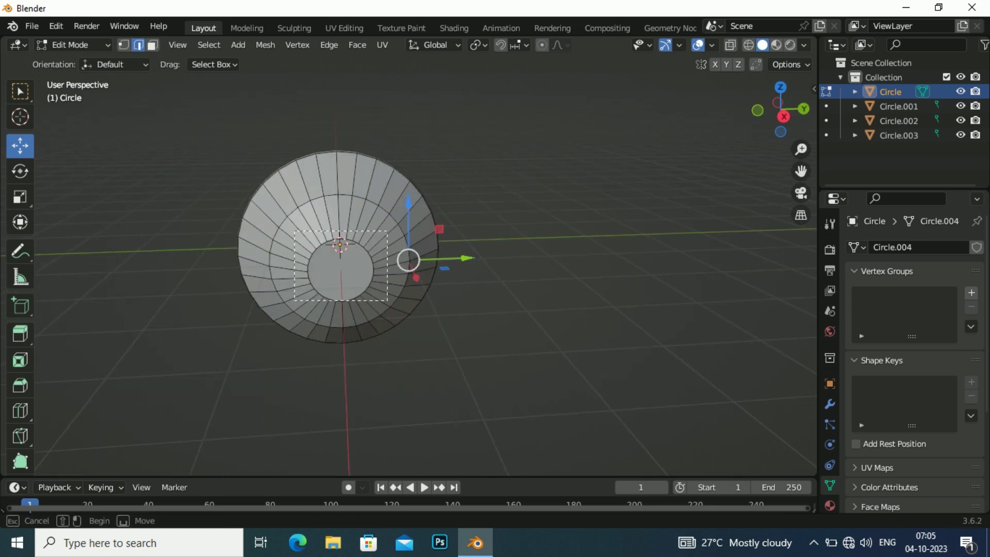
alt+click(363, 297)
key(KP_1)
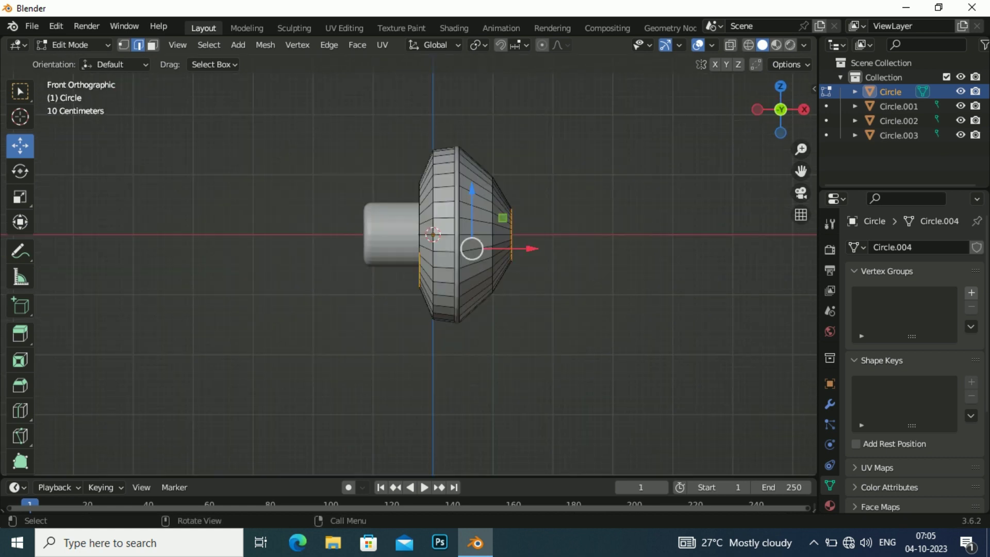
Push the inner loop about 0.13 m back along X to deepen the recess
drag(531, 248, 525, 248)
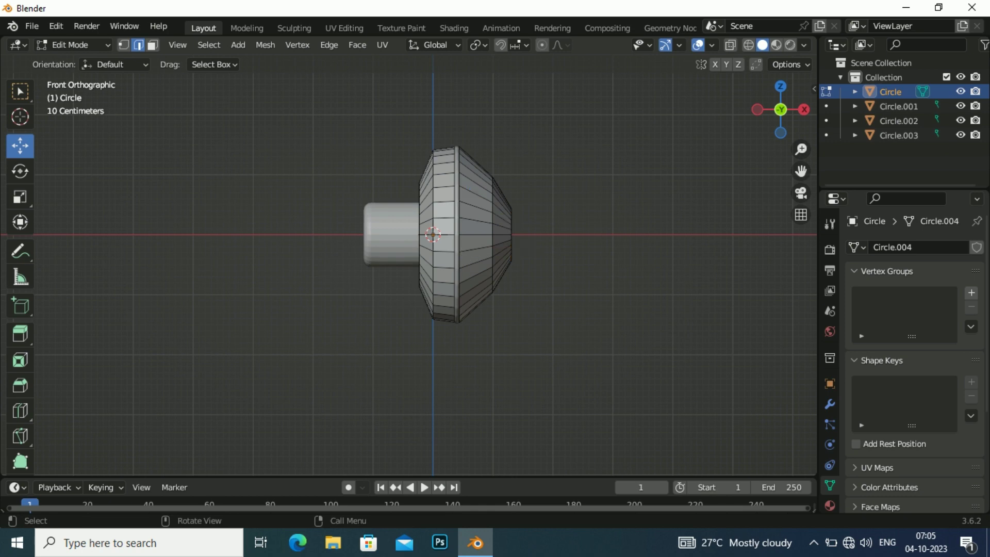
mouse_move(503, 222)
middle_down()
mouse_move(371, 228)
mouse_move(340, 289)
mouse_move(381, 279)
middle_up()
key(KP_1)
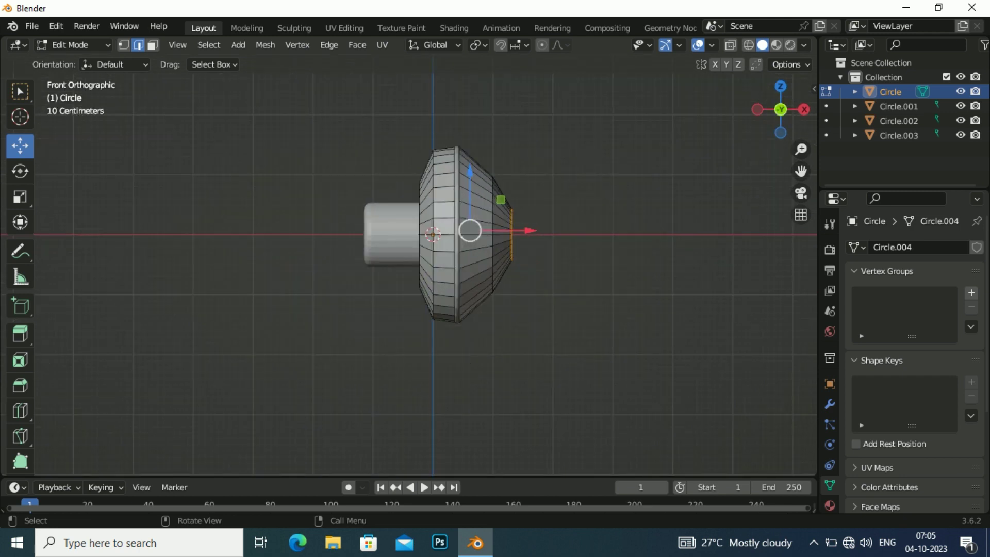
key(g)
click(523, 230)
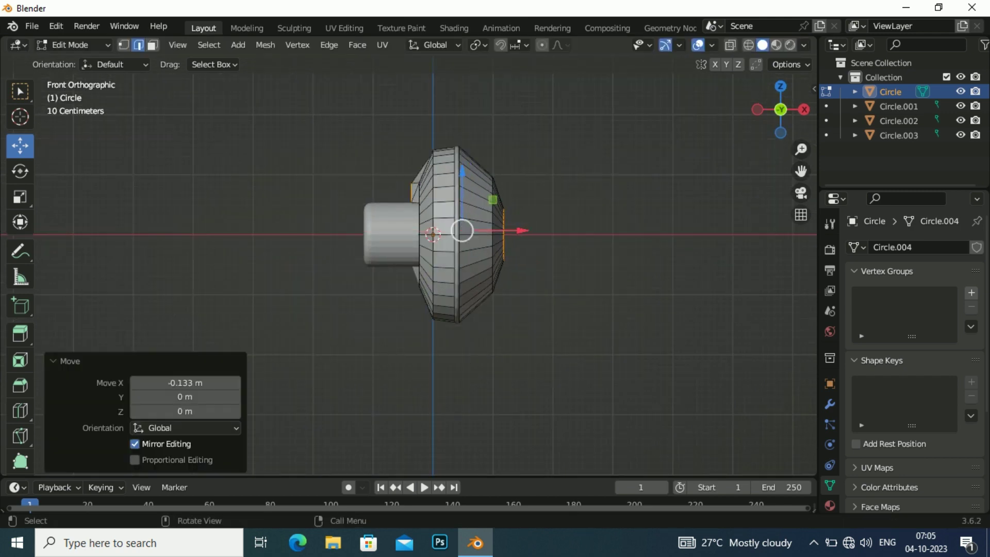
mouse_move(524, 230)
middle_down()
mouse_move(413, 199)
mouse_move(361, 242)
middle_up()
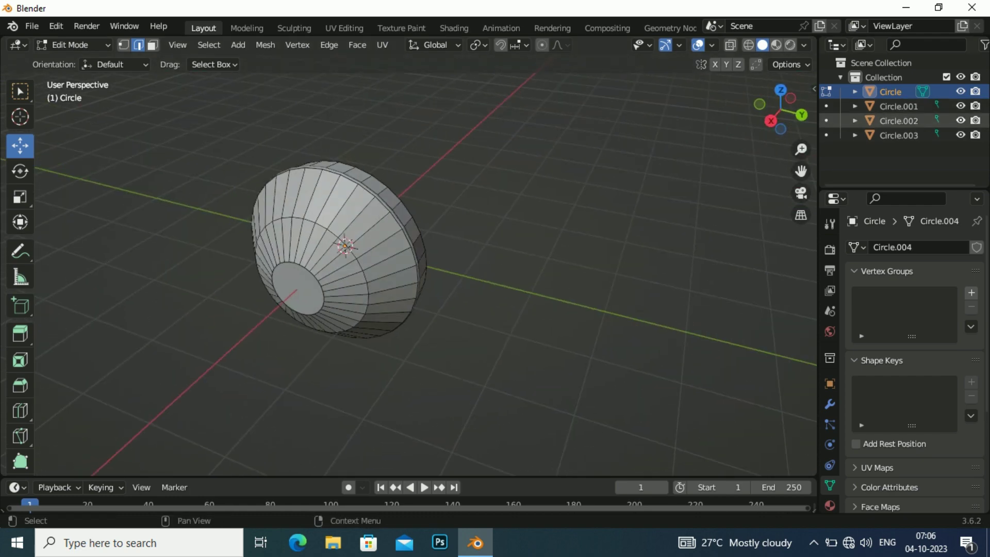
Hide Circle.002 and zoom in on the housing's inner rim
click(961, 120)
middle_drag(515, 258, 567, 248)
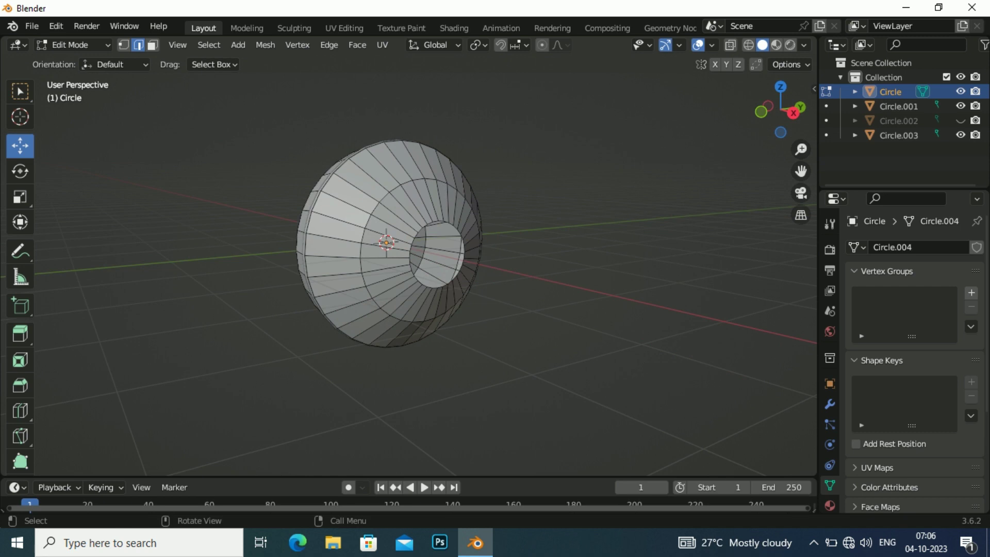
click(444, 221)
scroll(450, 220, up, 1)
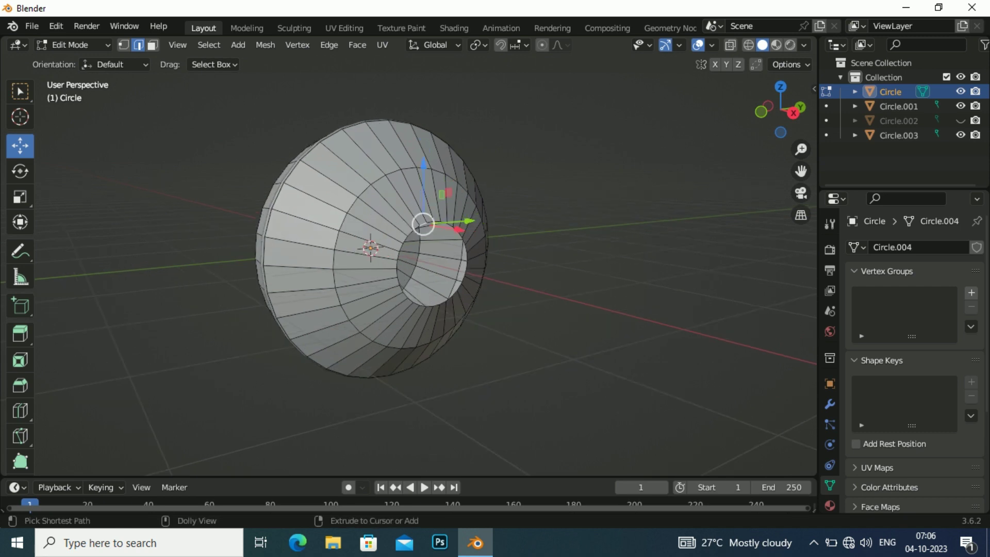
ctrl+click(450, 220)
scroll(450, 219, up, 2)
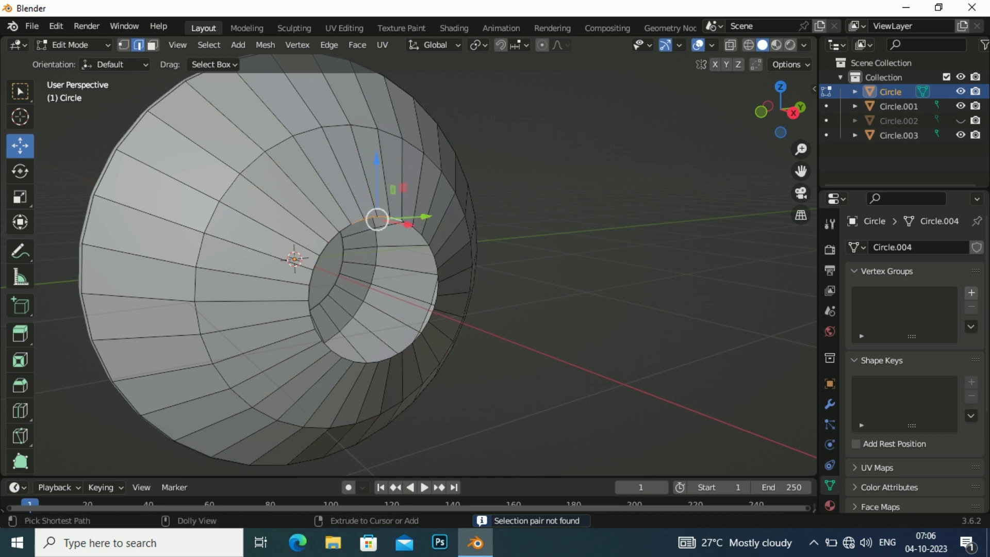
Select the inner rim loop, push it 0.21 m back along X, and return to Object Mode
ctrl+click(437, 274)
ctrl+click(397, 361)
ctrl+click(315, 335)
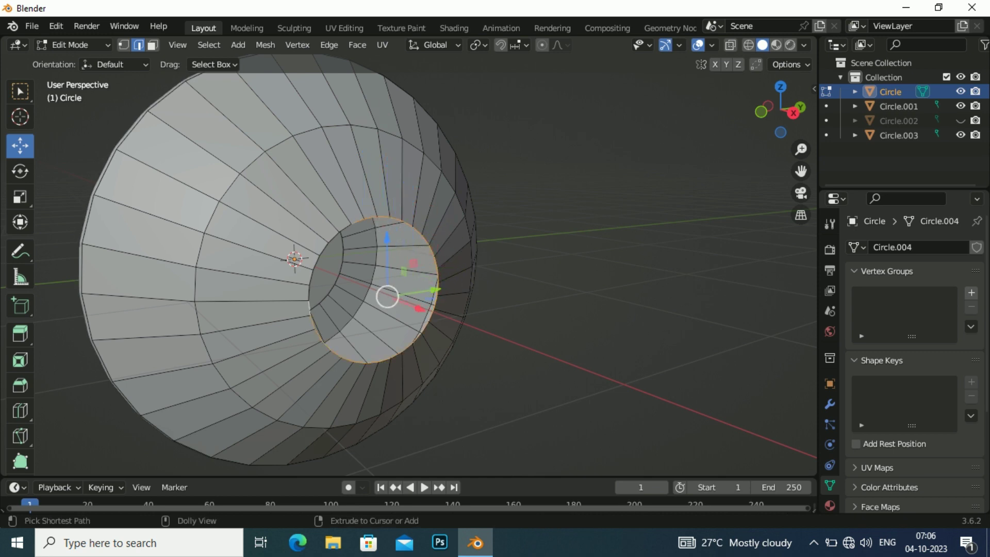
ctrl+click(309, 273)
ctrl+click(326, 241)
key(KP_1)
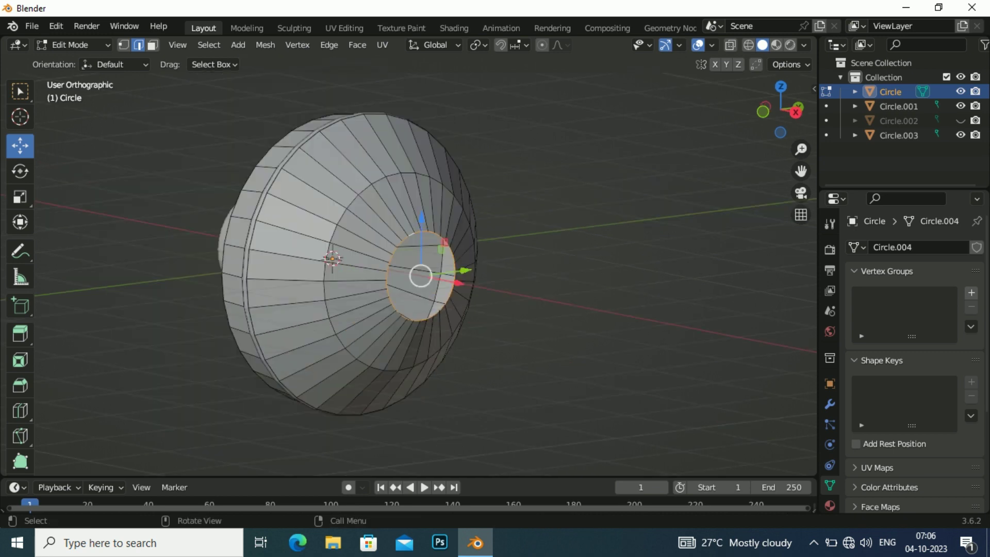
drag(644, 240, 621, 240)
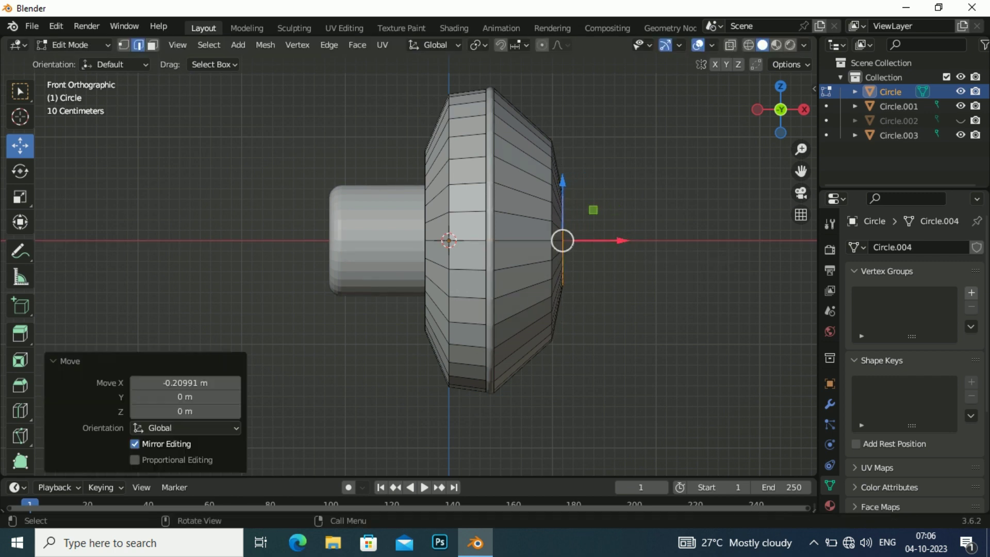
key(Tab)
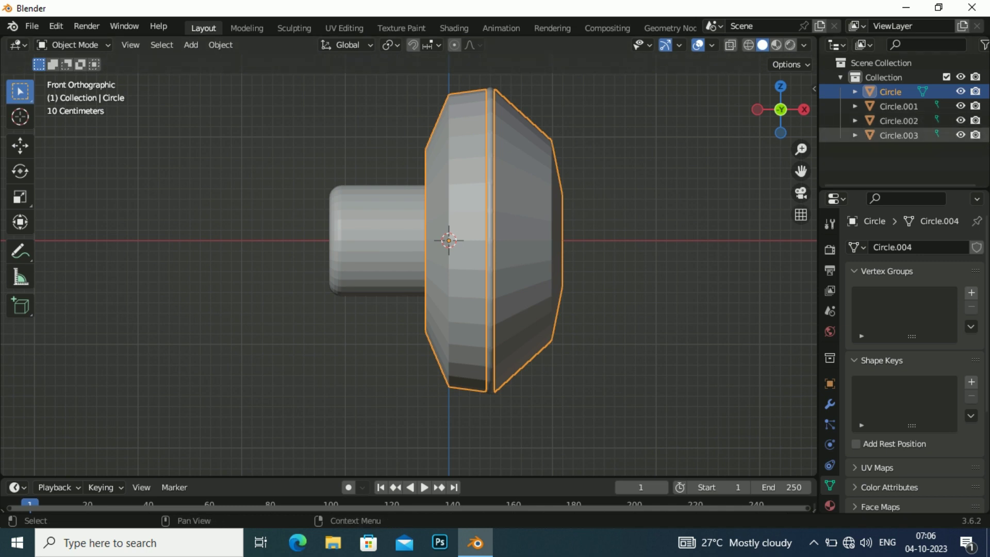
click(899, 121)
middle_drag(464, 258, 361, 232)
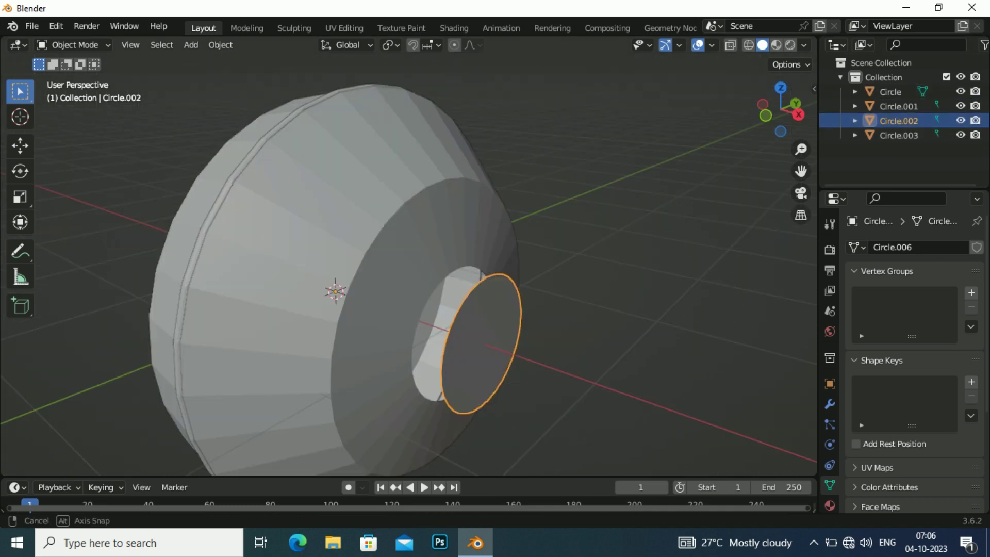
Set Circle.002's origin to its geometry and slide the disc onto the housing front
key(KP_1)
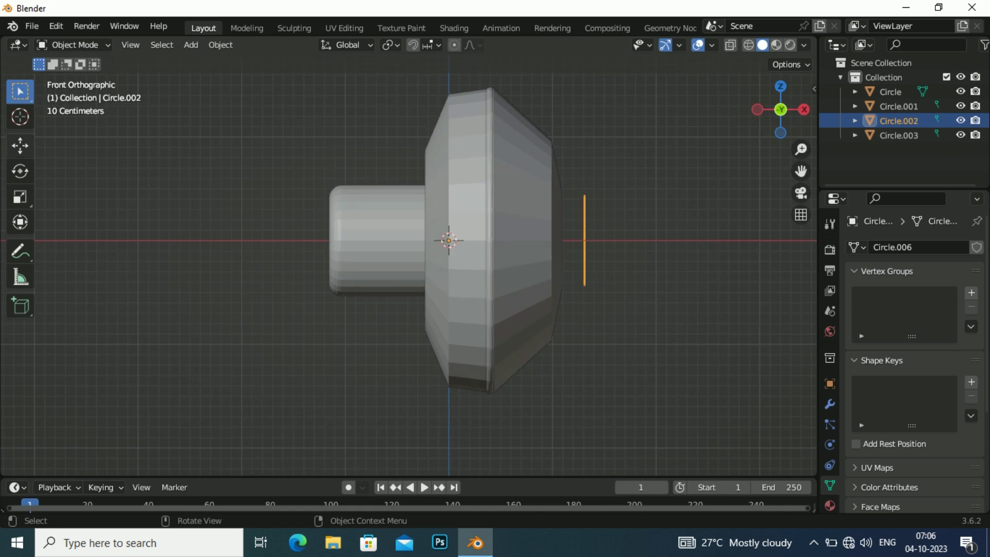
click(20, 146)
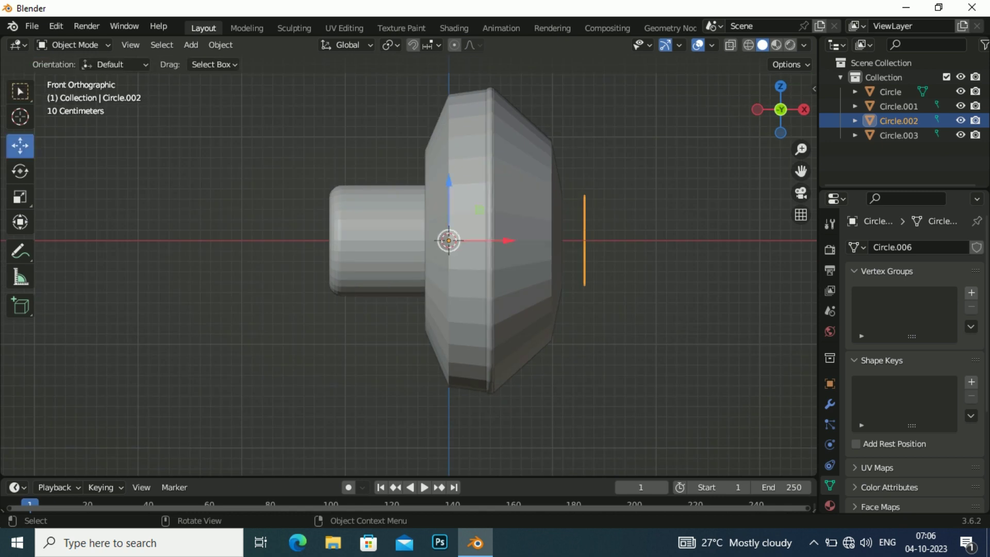
click(221, 45)
mouse_move(244, 76)
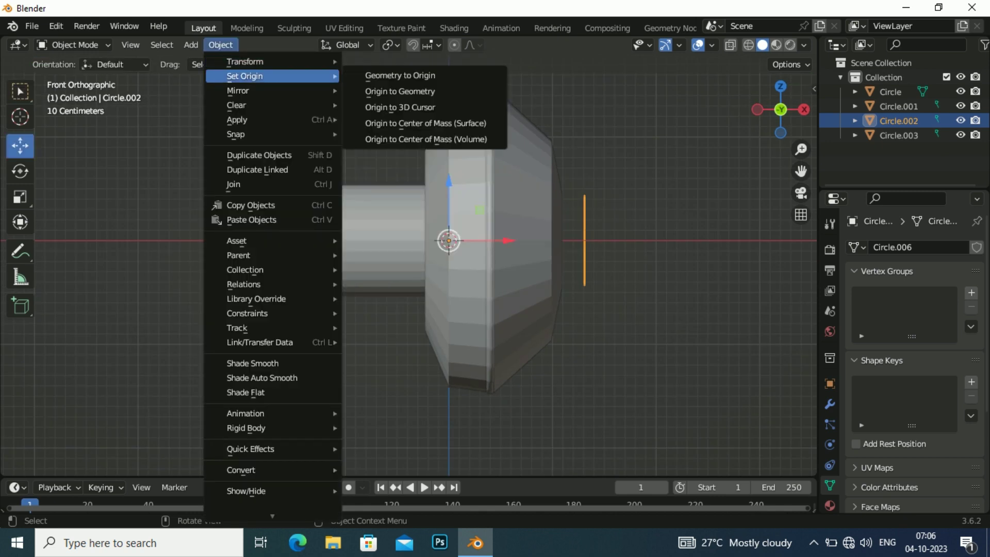
click(400, 91)
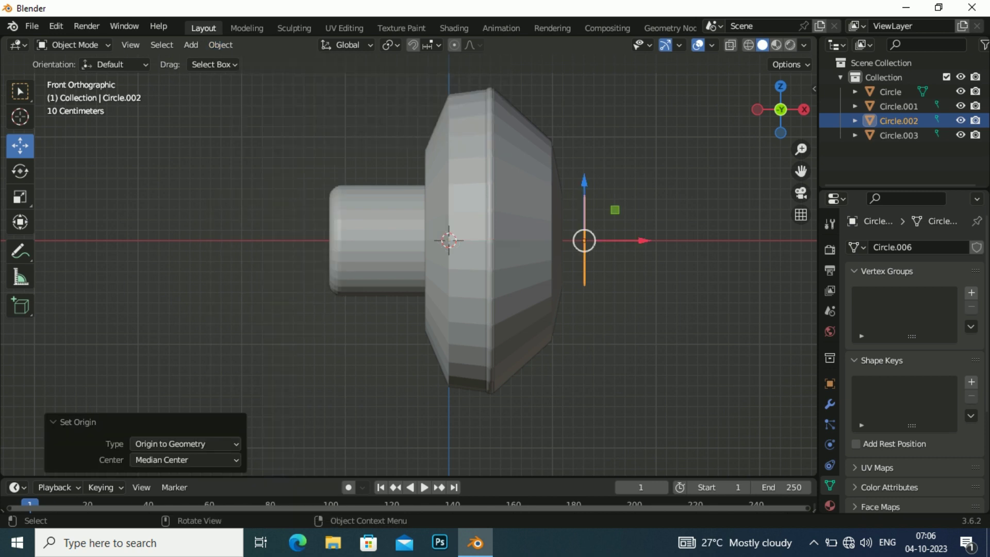
drag(644, 241, 624, 241)
mouse_move(464, 258)
middle_down()
mouse_move(407, 227)
mouse_move(351, 214)
middle_up()
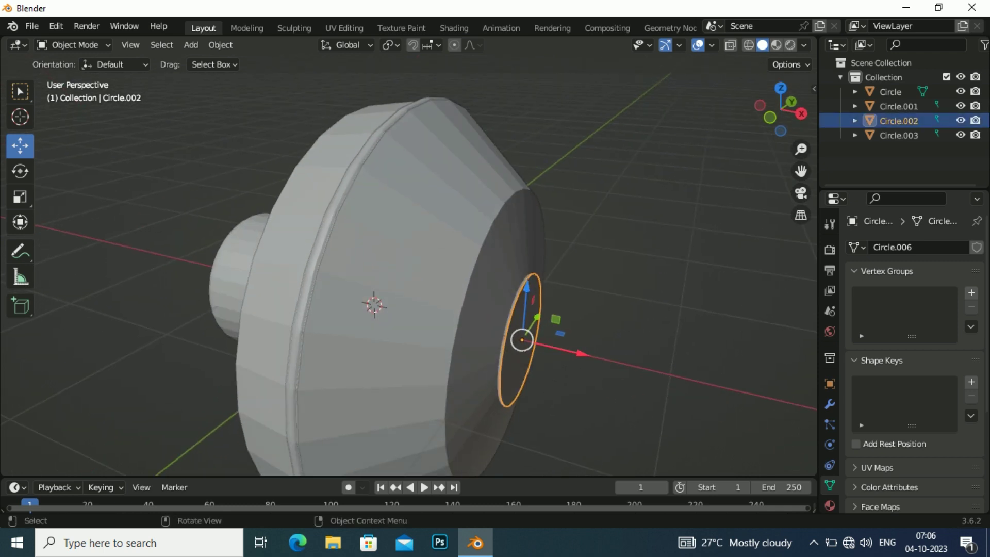
drag(581, 354, 578, 353)
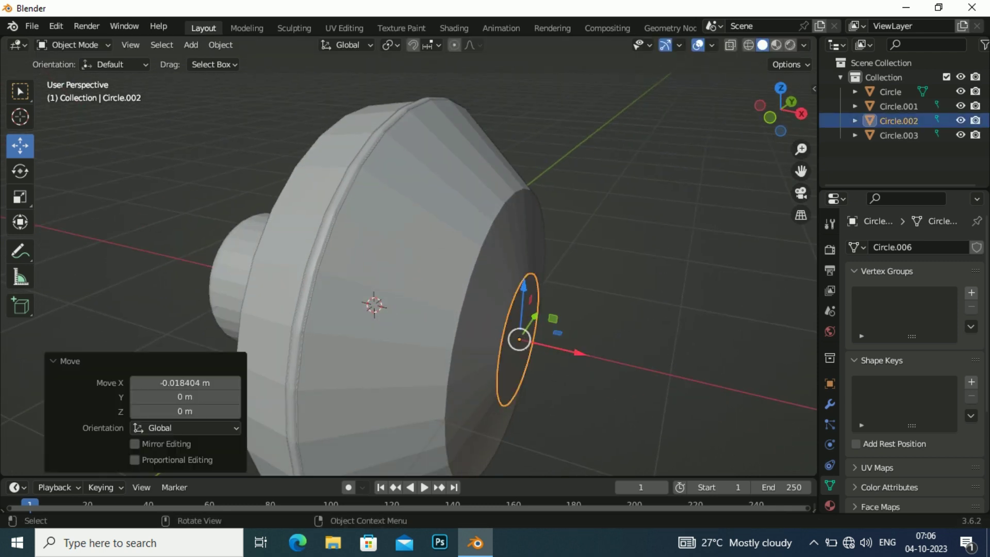
Extrude the disc slightly, scale it to 0.968, and bevel its edges
key(Tab)
key(a)
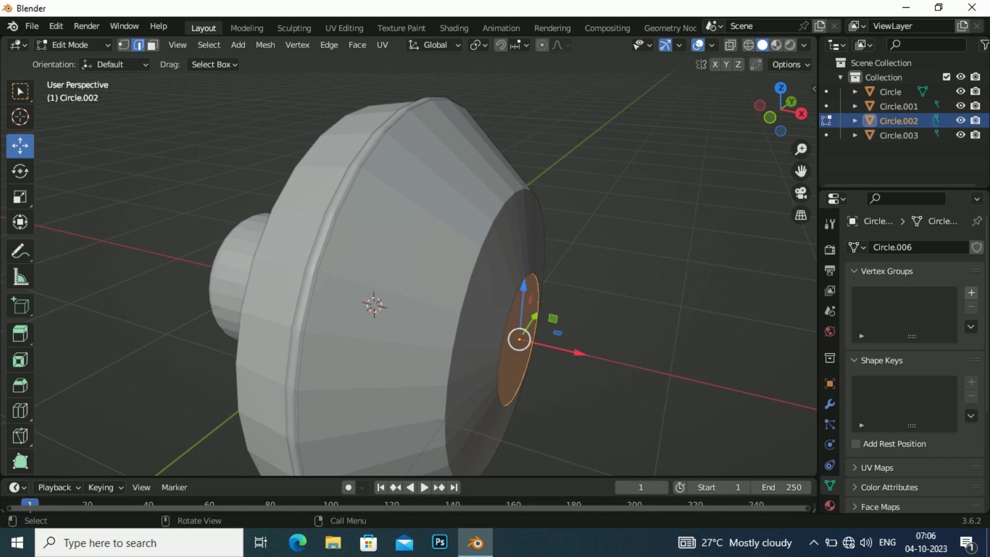
key(e)
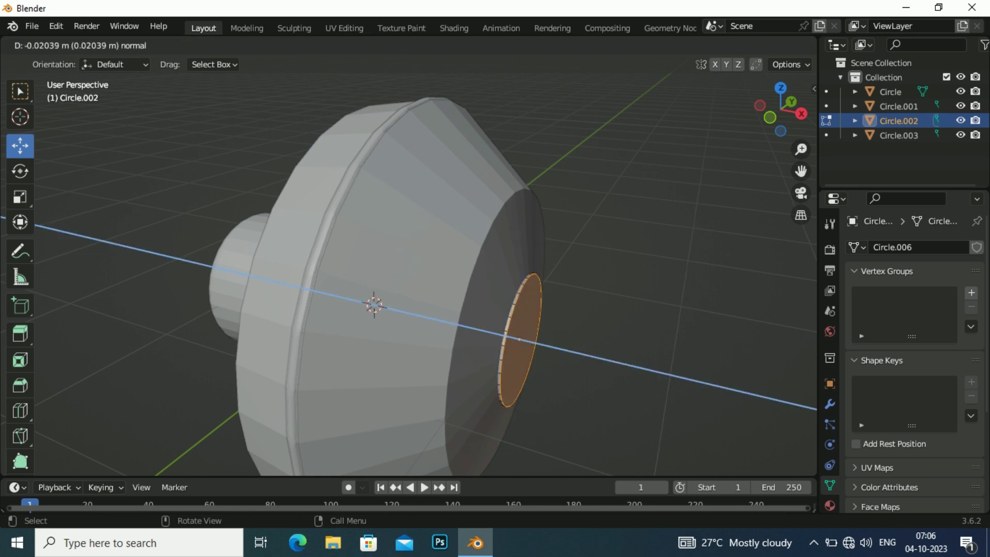
key(Return)
key(s)
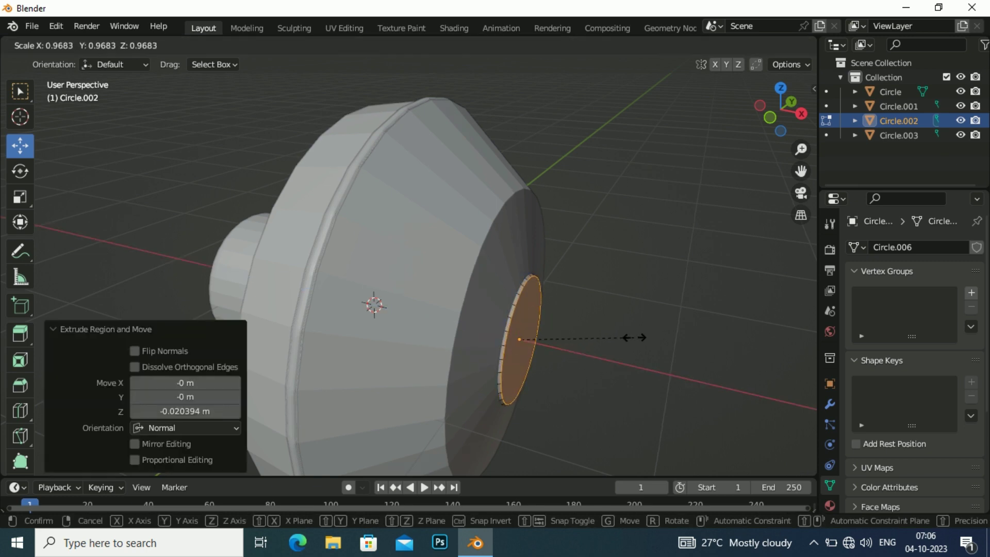
key(Return)
key(ctrl+b)
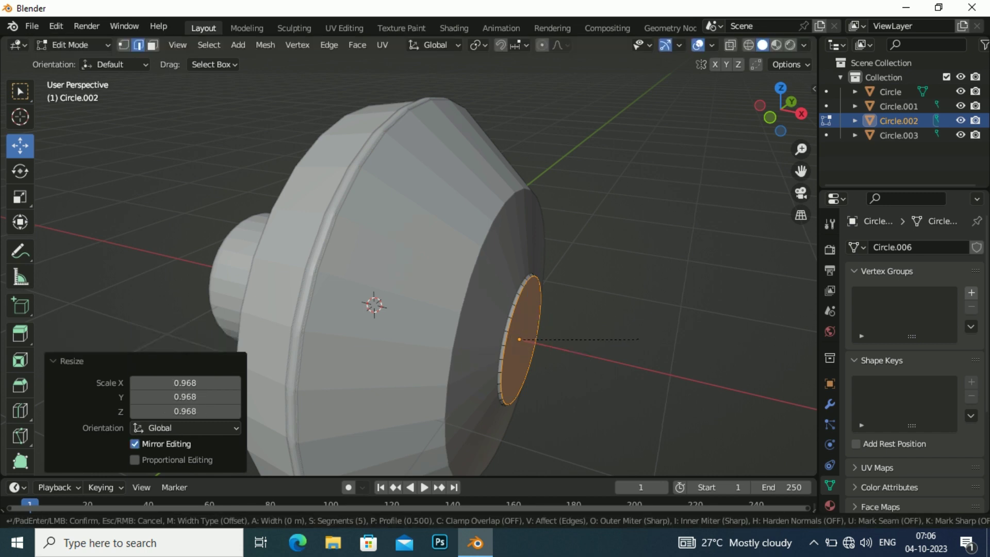
key(Return)
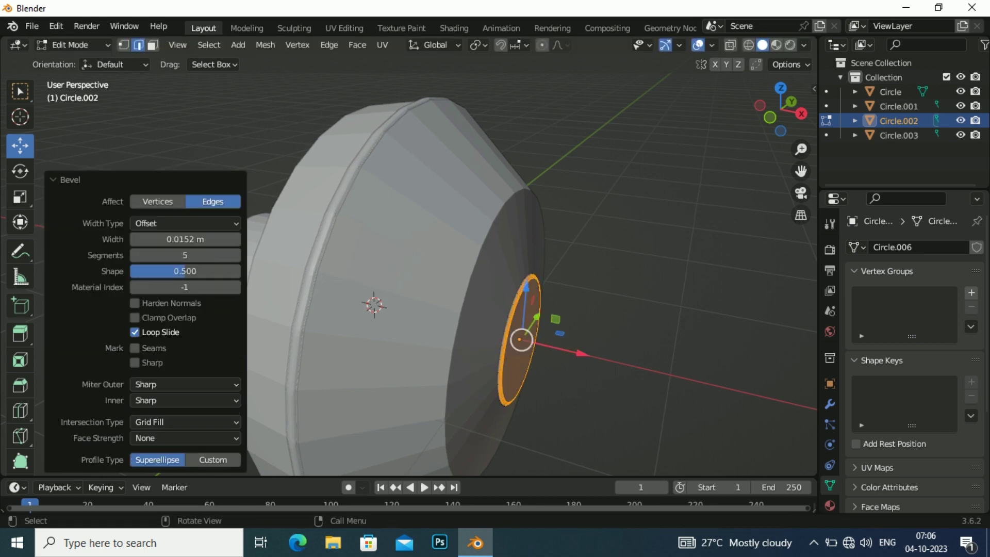
key(Tab)
mouse_move(412, 257)
middle_down()
mouse_move(464, 247)
mouse_move(443, 242)
mouse_move(464, 248)
middle_up()
click(444, 242)
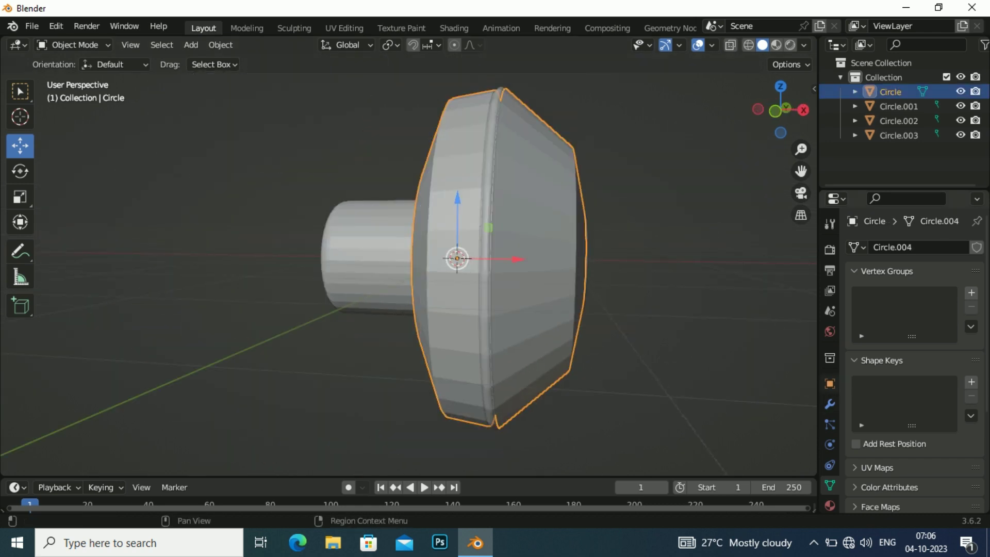
Add Solidify then Wireframe modifiers to the housing shell to form the wire cage
click(829, 403)
click(873, 247)
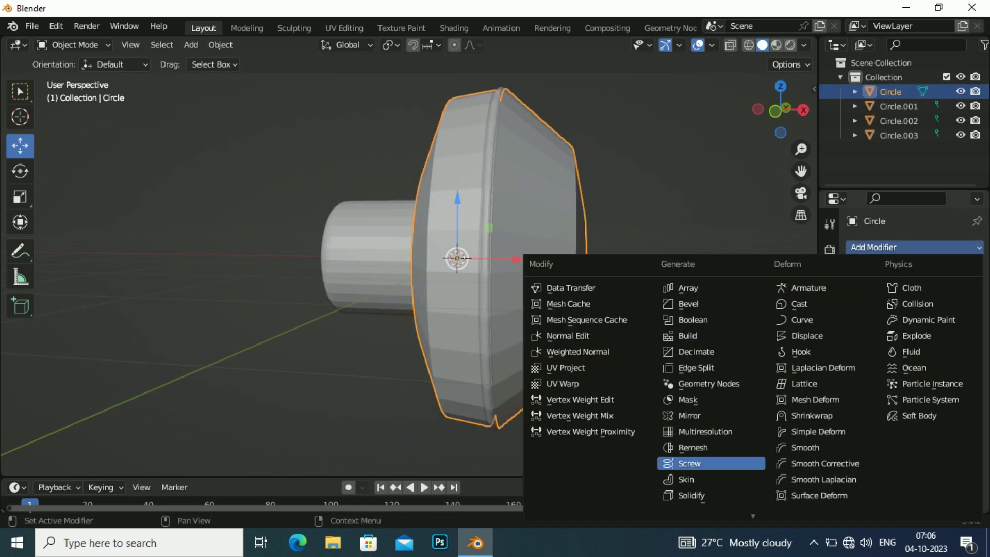
click(701, 496)
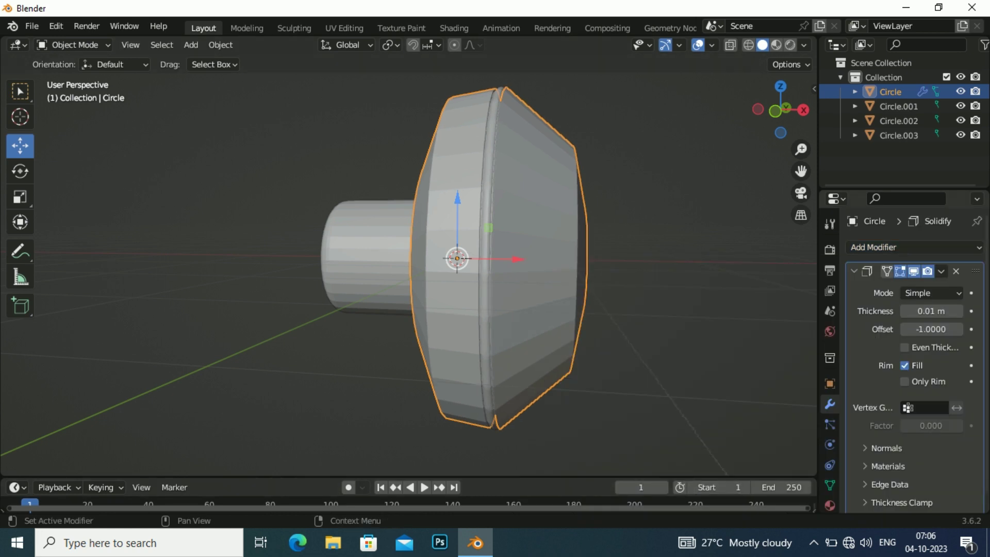
click(873, 247)
scroll(711, 447, down, 3)
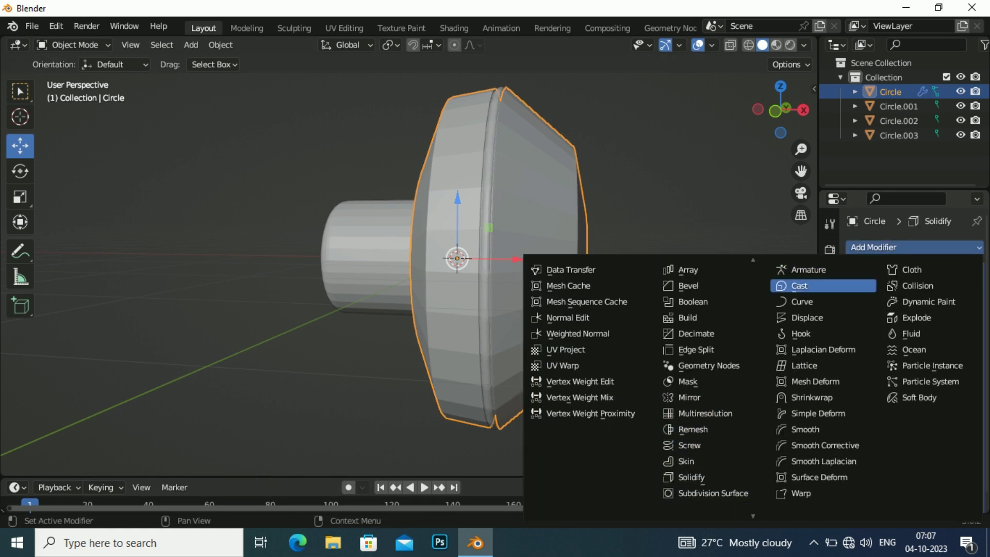
scroll(711, 505, down, 2)
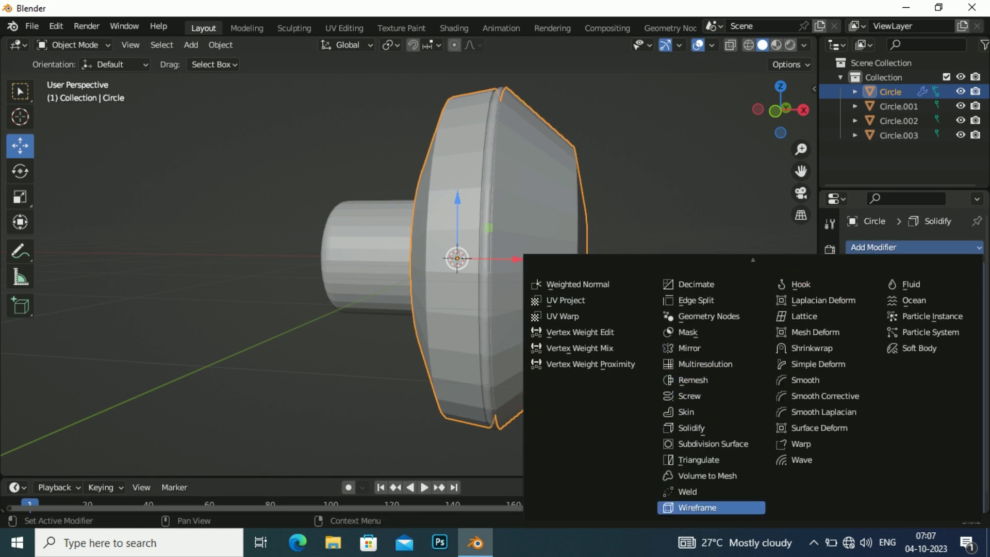
click(697, 507)
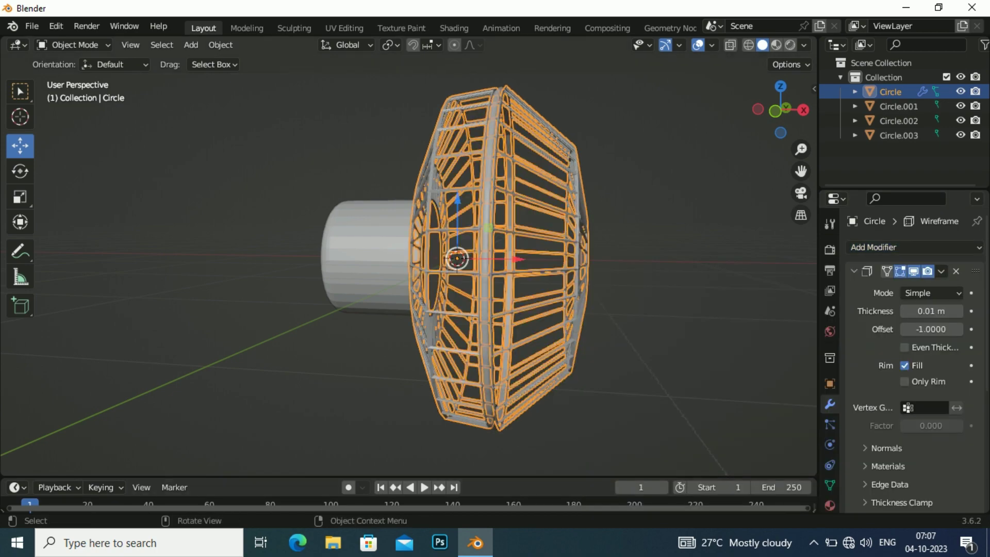
key(alt+a)
middle_drag(361, 309, 516, 310)
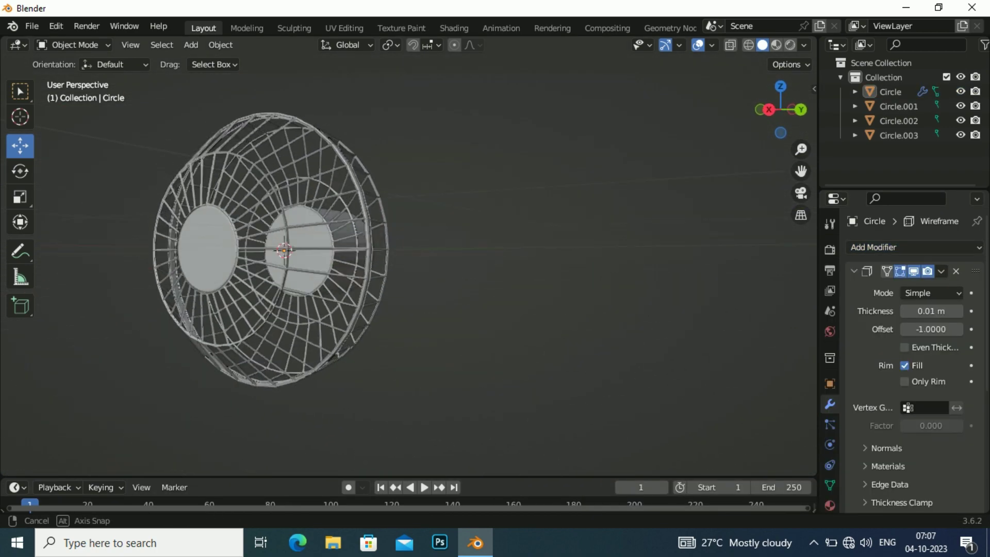
middle_drag(412, 283, 572, 291)
Shade the motor cylinder smooth and enable 30° auto smooth
click(438, 288)
right_click(438, 288)
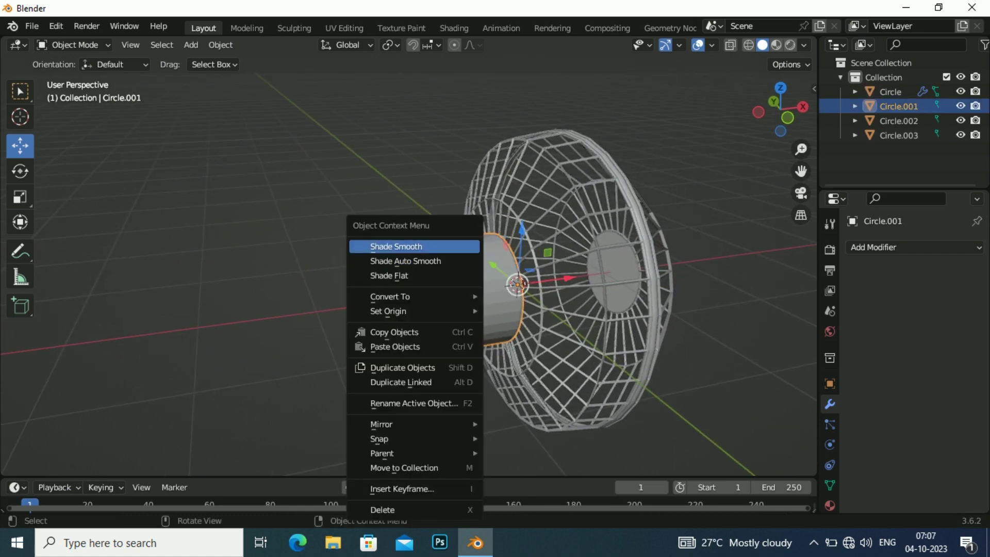
click(376, 246)
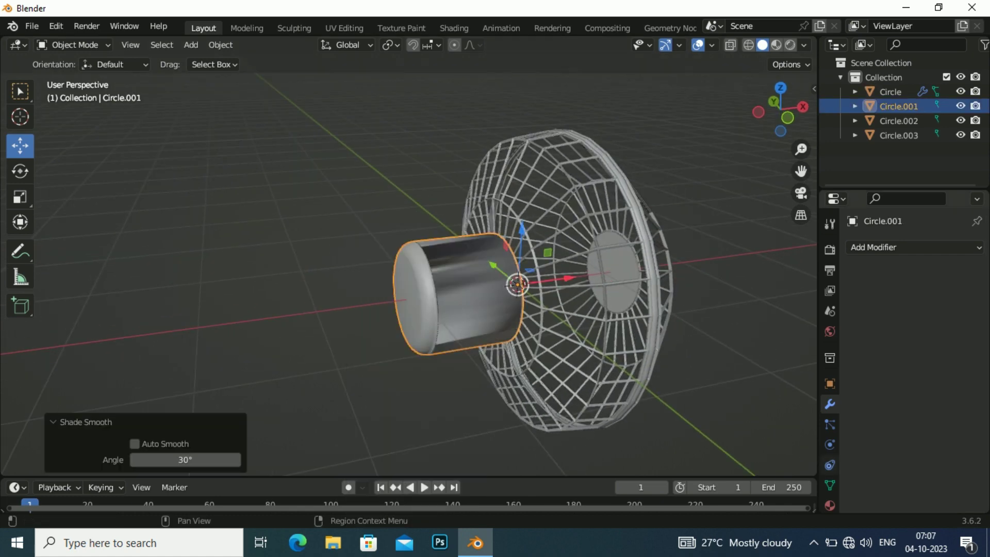
click(829, 485)
scroll(915, 361, down, 3)
click(904, 421)
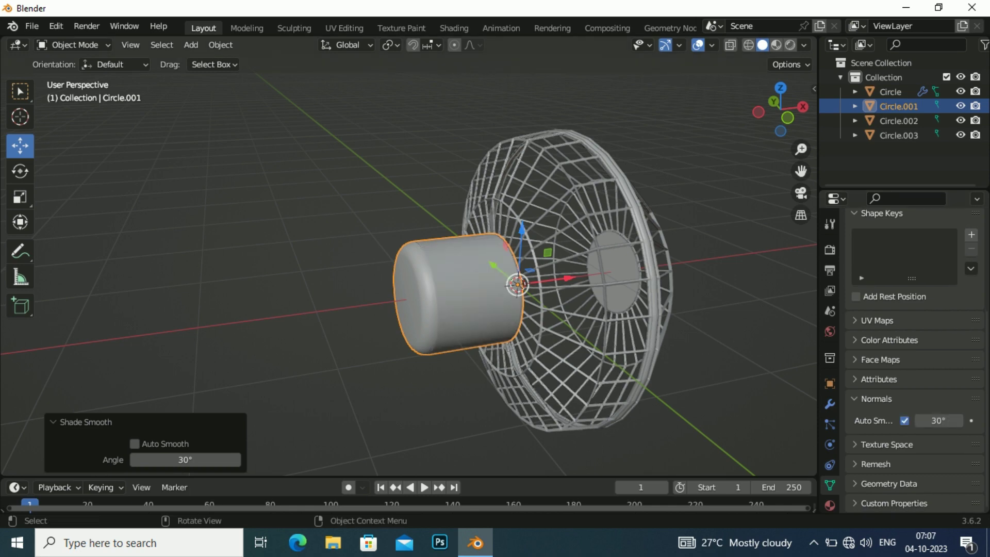
key(alt+a)
middle_drag(567, 309, 588, 314)
Shade the wire cage and front ring smooth with auto smooth enabled
click(490, 205)
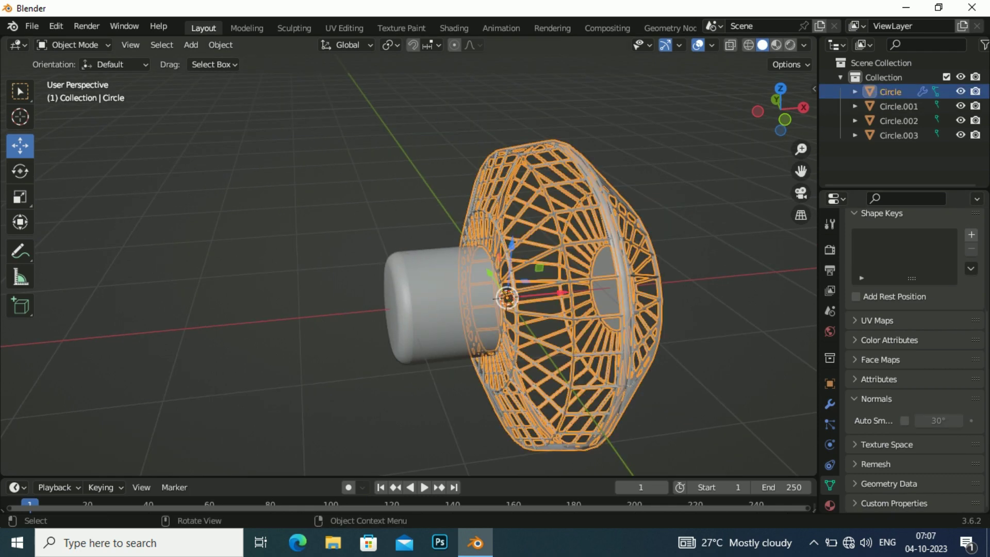
right_click(490, 206)
click(484, 206)
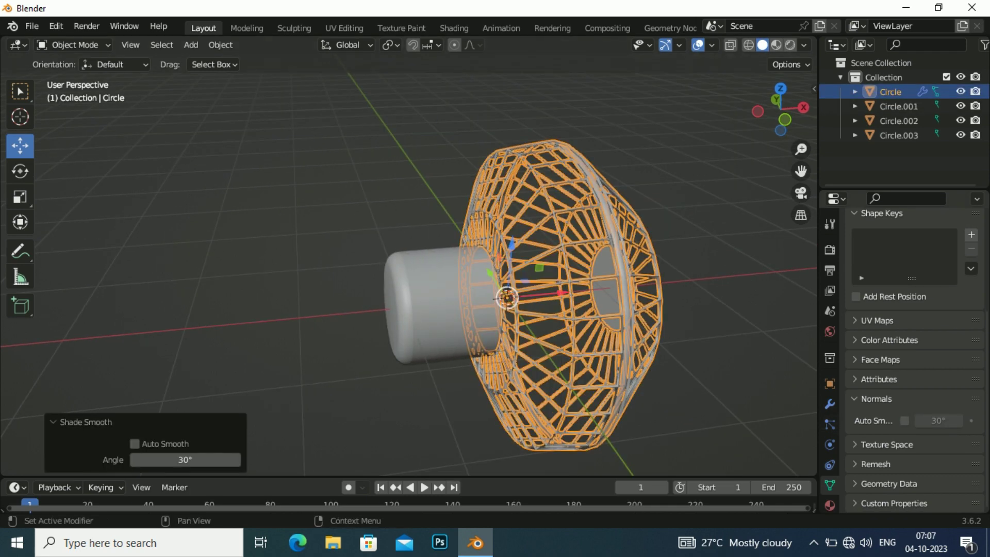
click(904, 421)
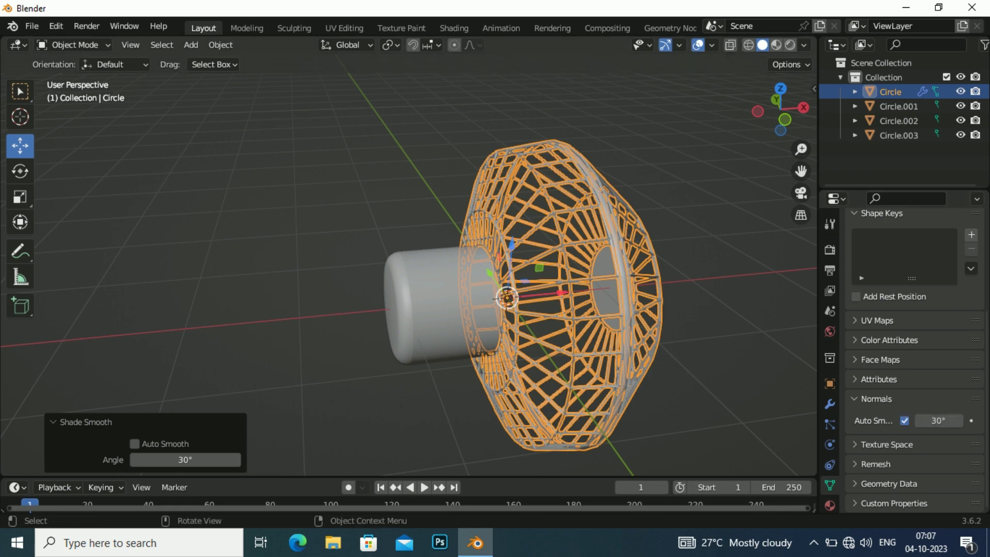
click(628, 273)
right_click(628, 273)
click(581, 246)
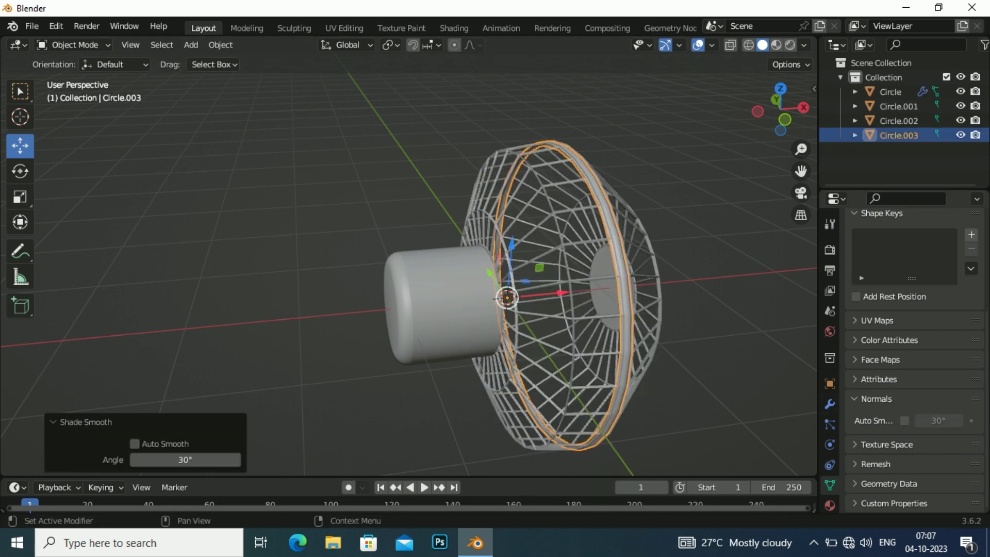
middle_drag(505, 191, 449, 164)
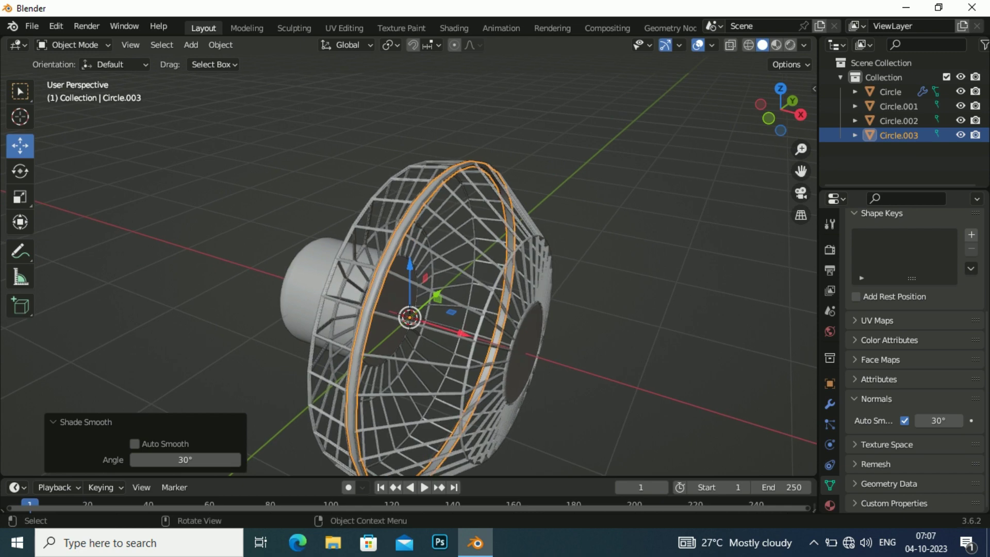
click(448, 164)
right_click(464, 329)
Shade the centre front disc smooth with auto smooth enabled
drag(781, 106, 755, 112)
click(397, 299)
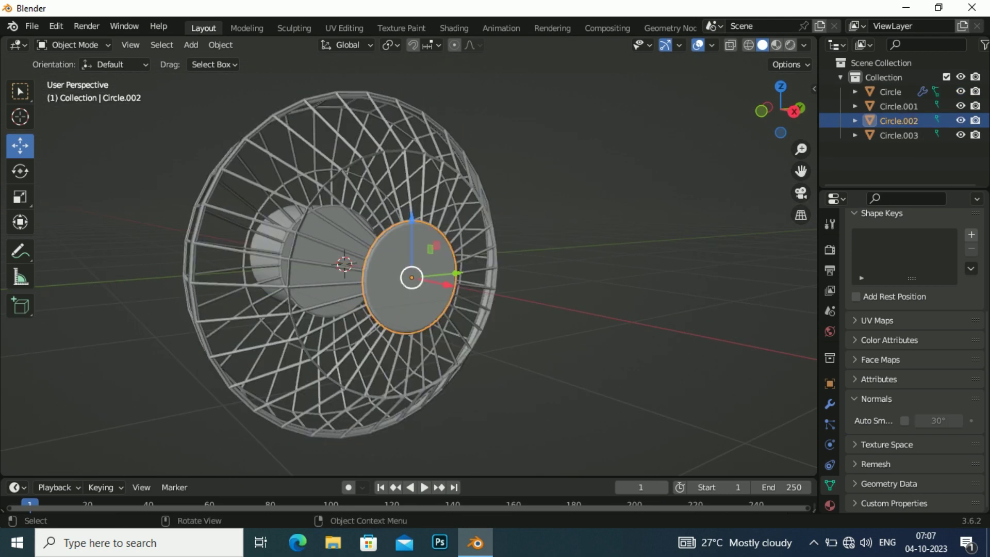
right_click(412, 277)
click(402, 245)
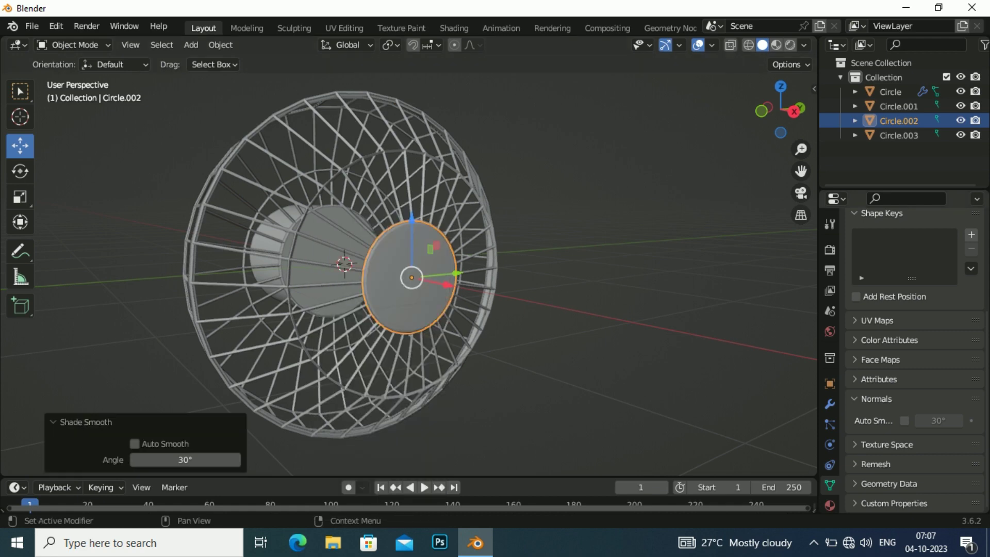
click(905, 420)
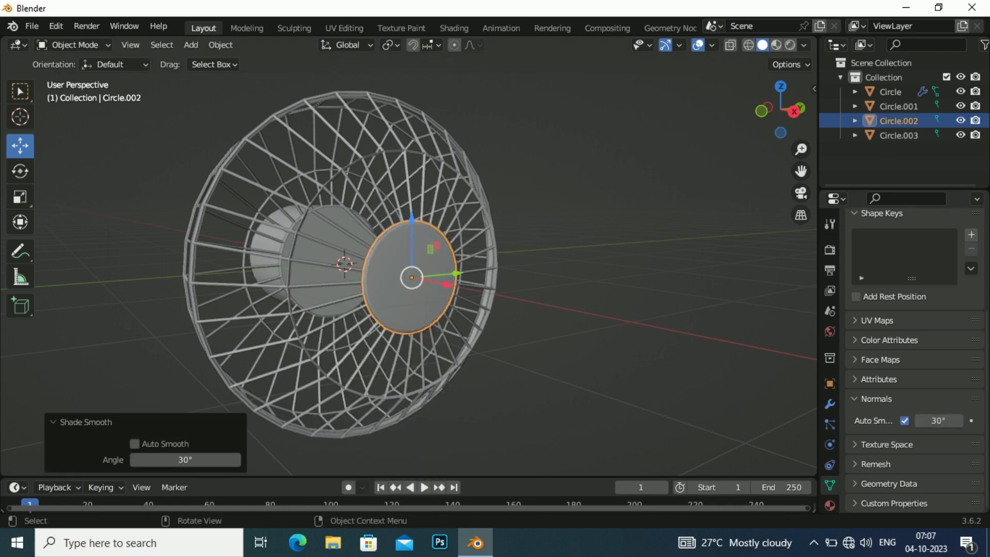
click(567, 387)
middle_drag(515, 309, 619, 320)
click(448, 304)
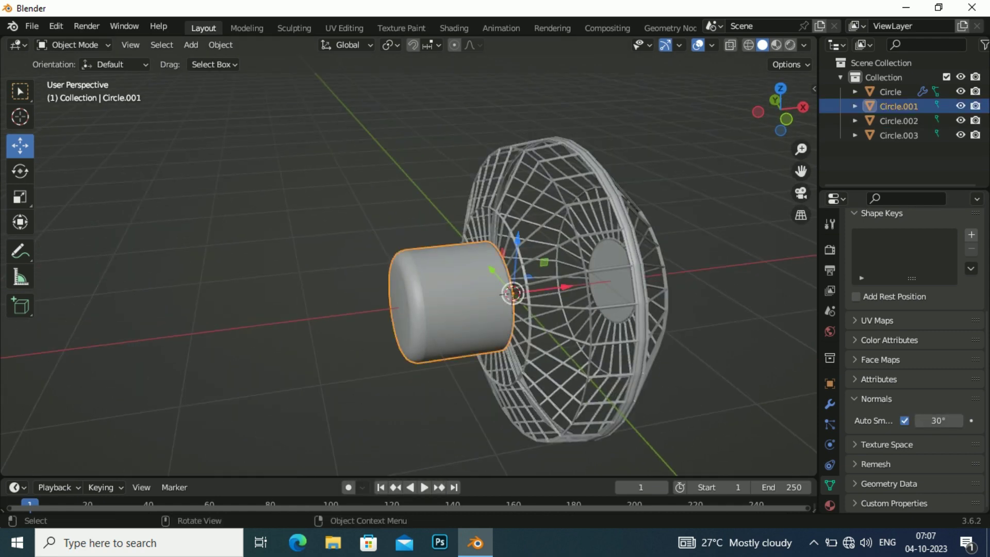
Add a loop cut to the motor cylinder and slide it near the outer end
key(Tab)
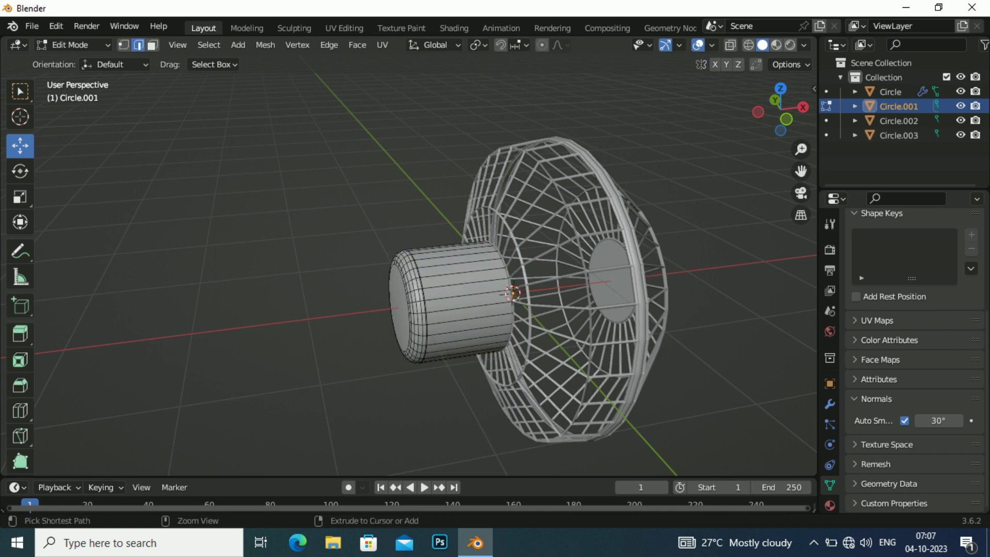
key(ctrl+r)
click(450, 298)
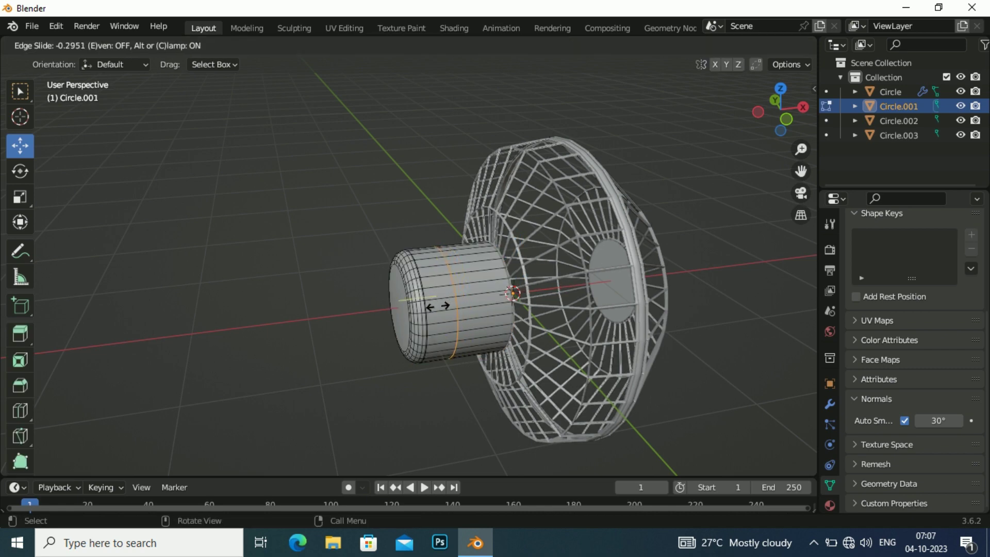
click(437, 306)
scroll(438, 299, up, 2)
middle_drag(441, 288, 438, 314)
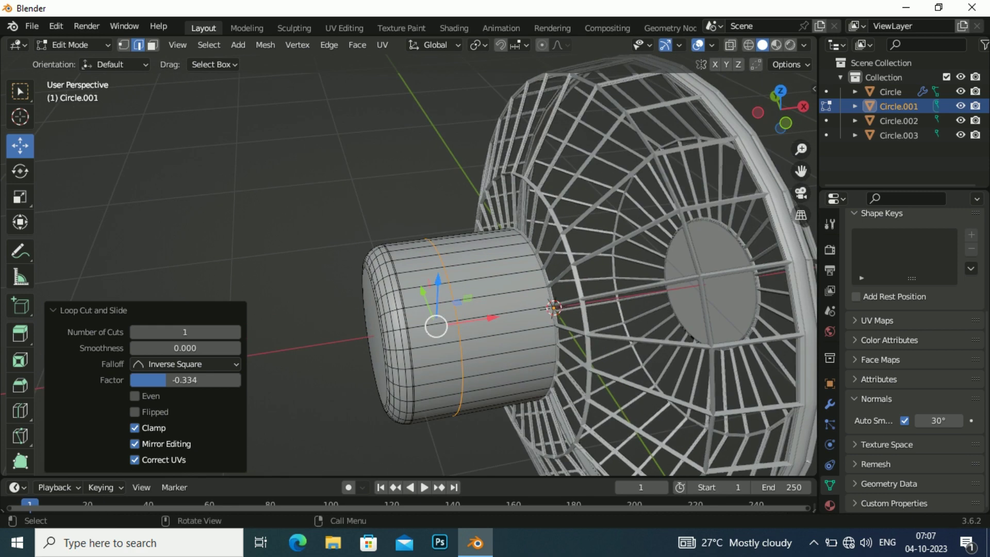
key(g)
key(g)
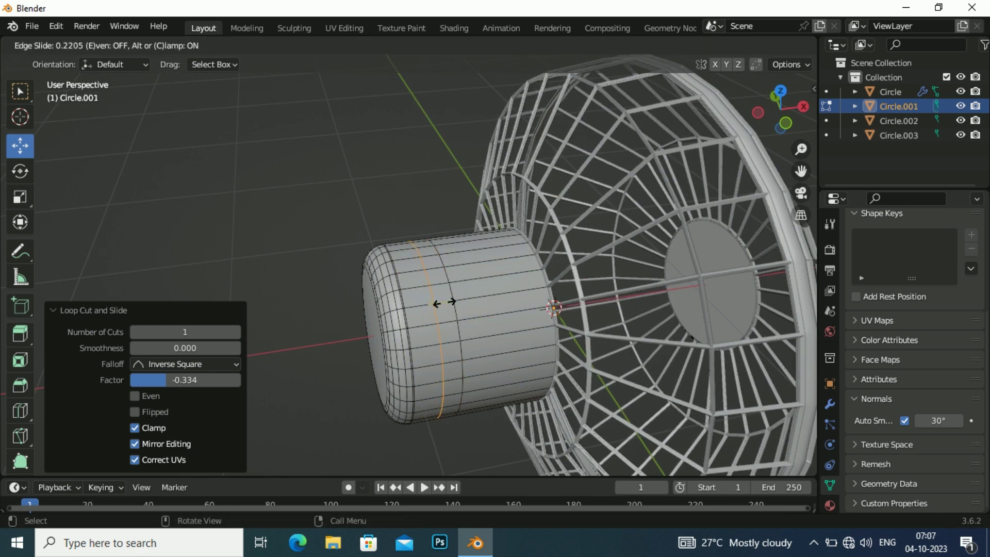
click(444, 303)
In face select mode, select two adjacent faces on the cylinder's side
middle_drag(444, 303, 454, 360)
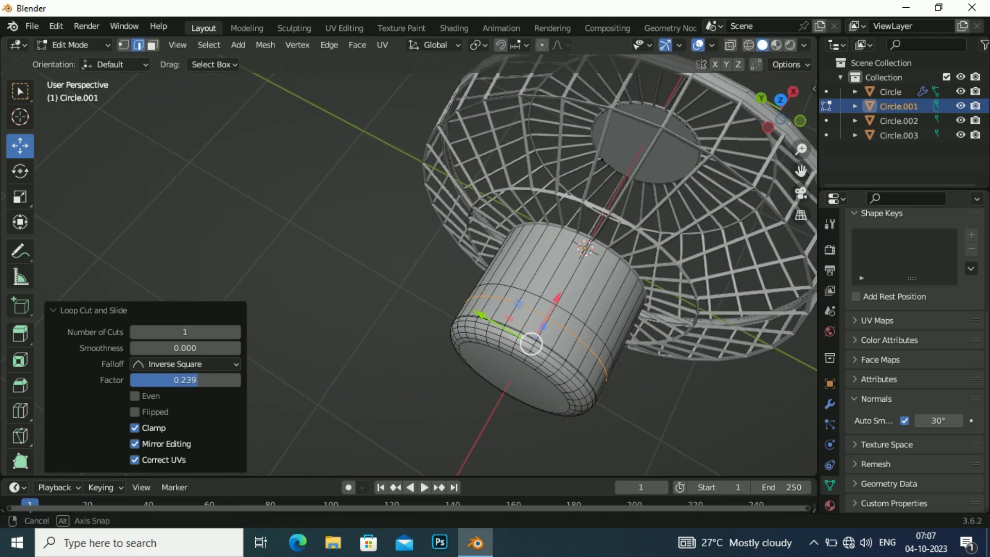
middle_drag(420, 239, 420, 268)
scroll(420, 239, up, 3)
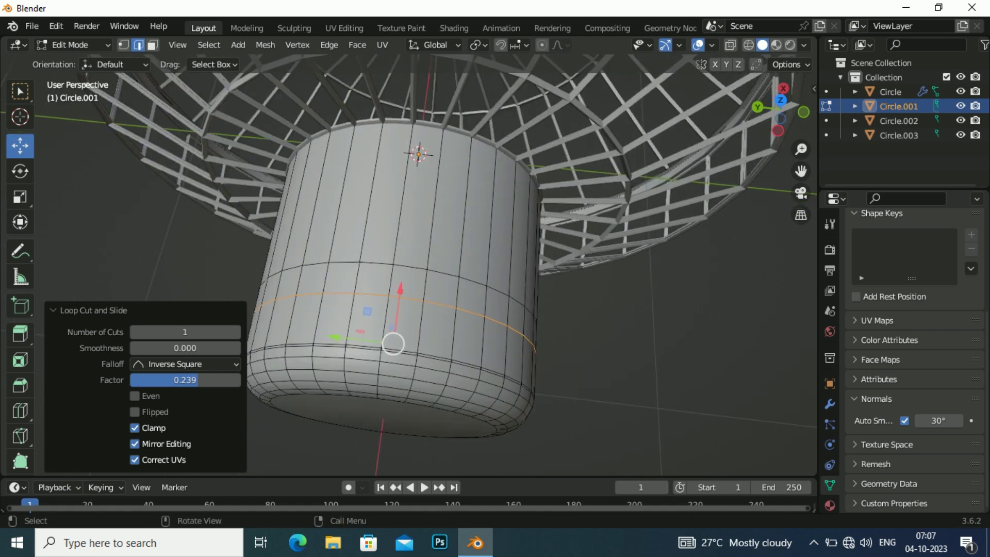
key(3)
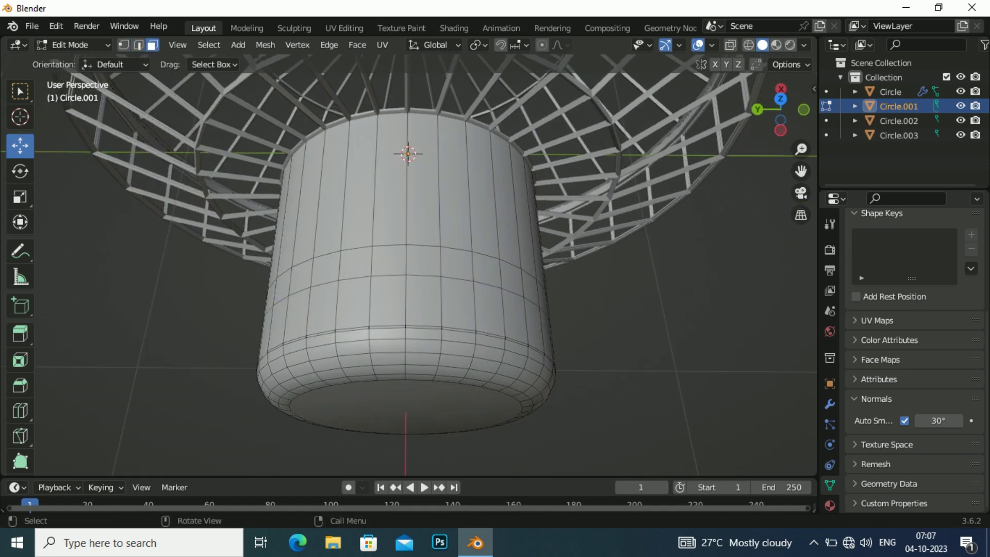
shift+click(389, 261)
shift+click(423, 260)
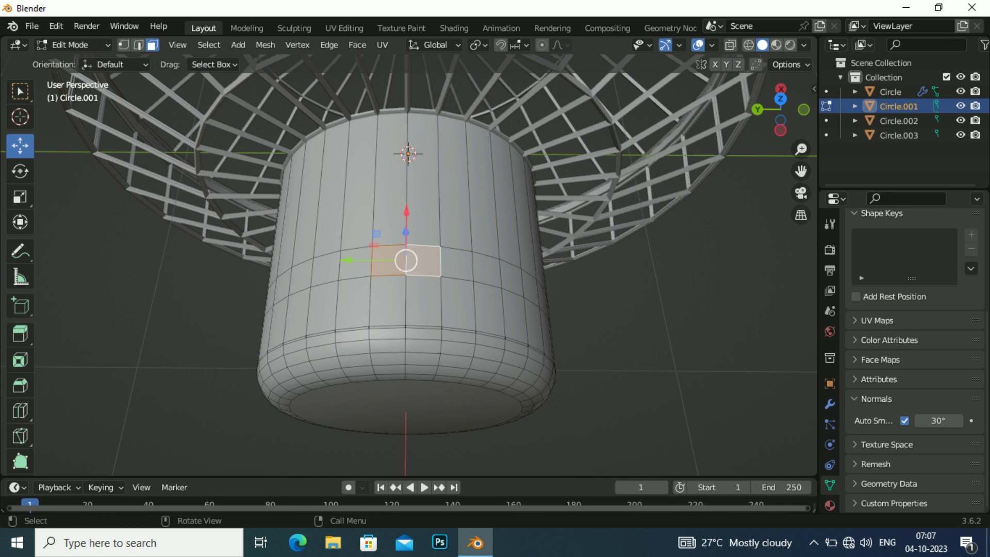
Widen the two side faces about 1.44 along X and subdivide them with 3 cuts
key(s)
key(x)
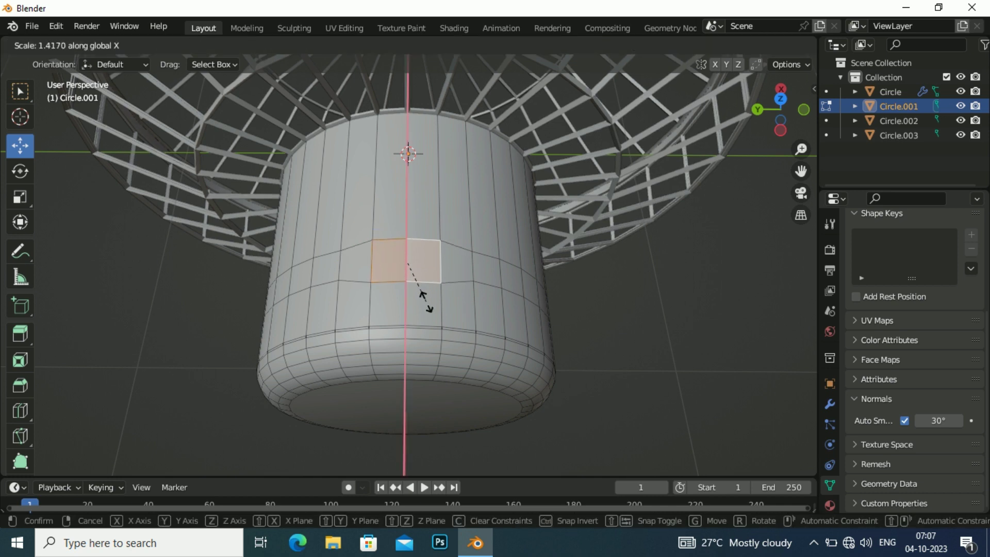
click(421, 294)
right_click(379, 245)
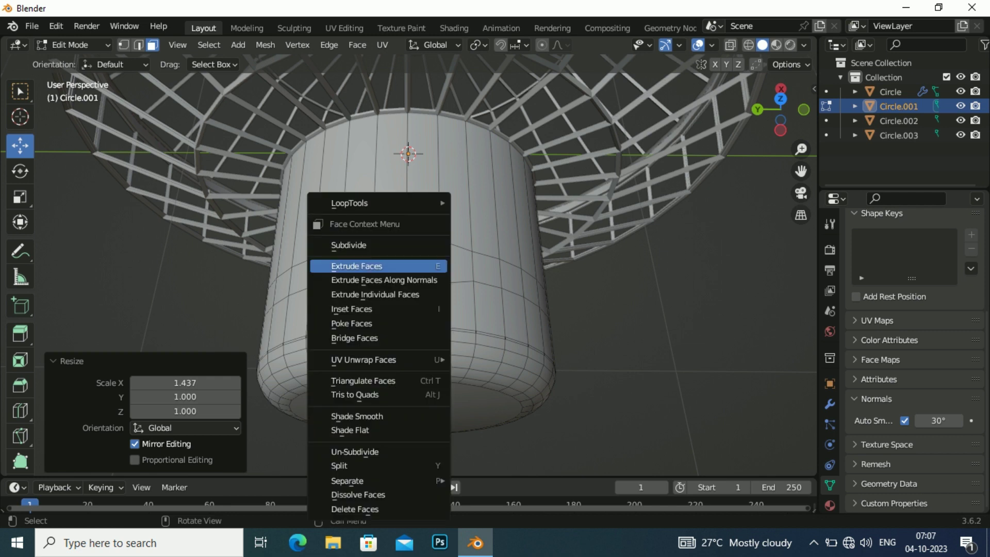
click(379, 245)
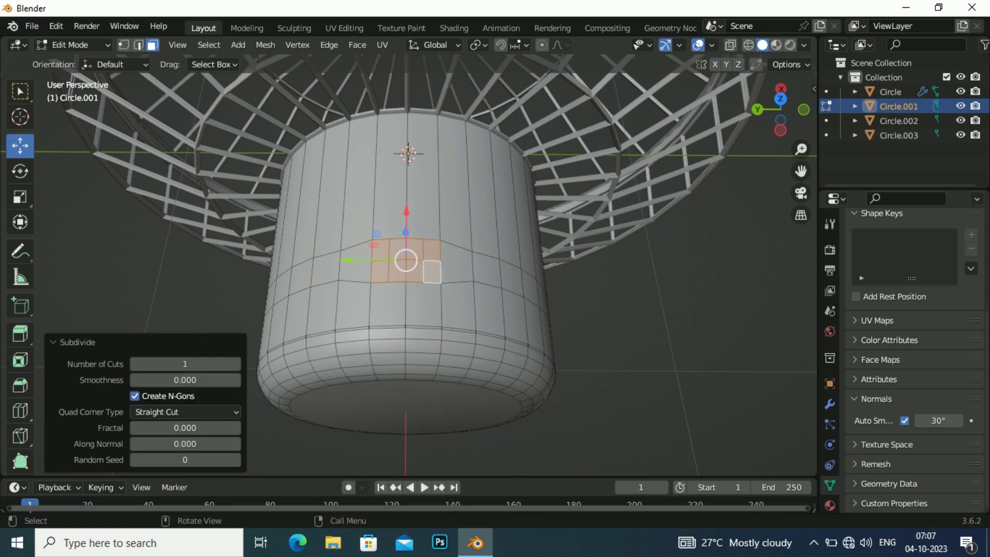
drag(185, 364, 201, 364)
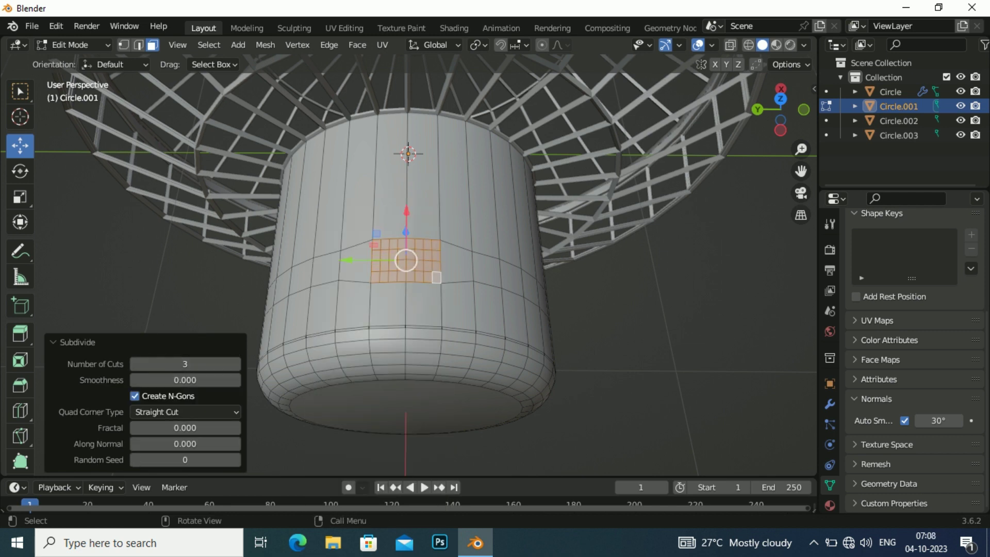
right_click(379, 246)
mouse_move(379, 202)
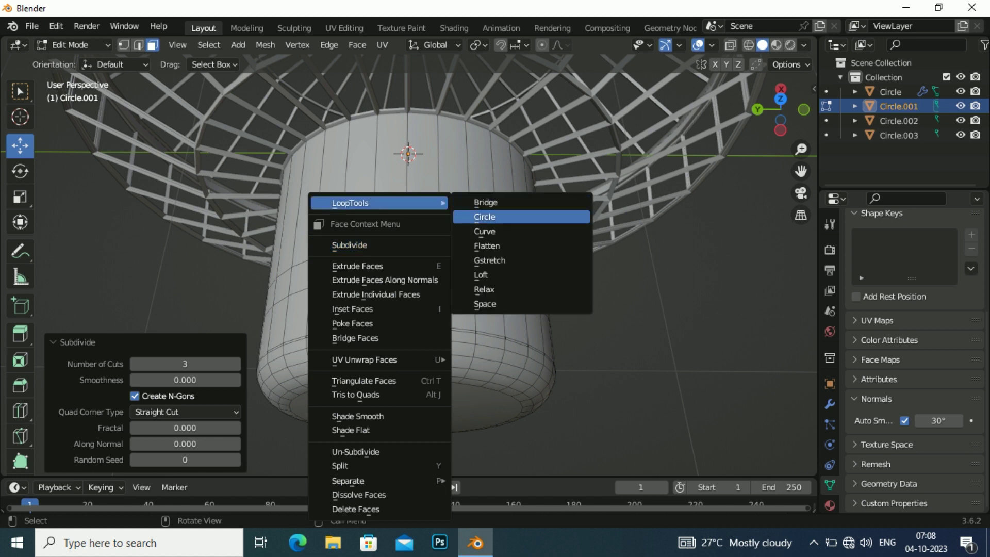
Round the subdivided patch into a circle with LoopTools and delete its faces
click(485, 217)
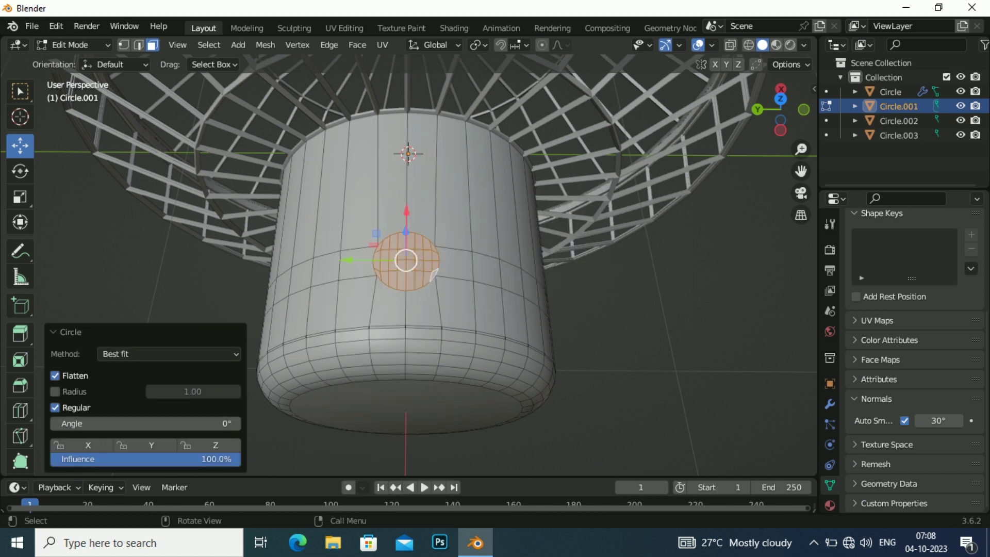
key(x)
click(506, 296)
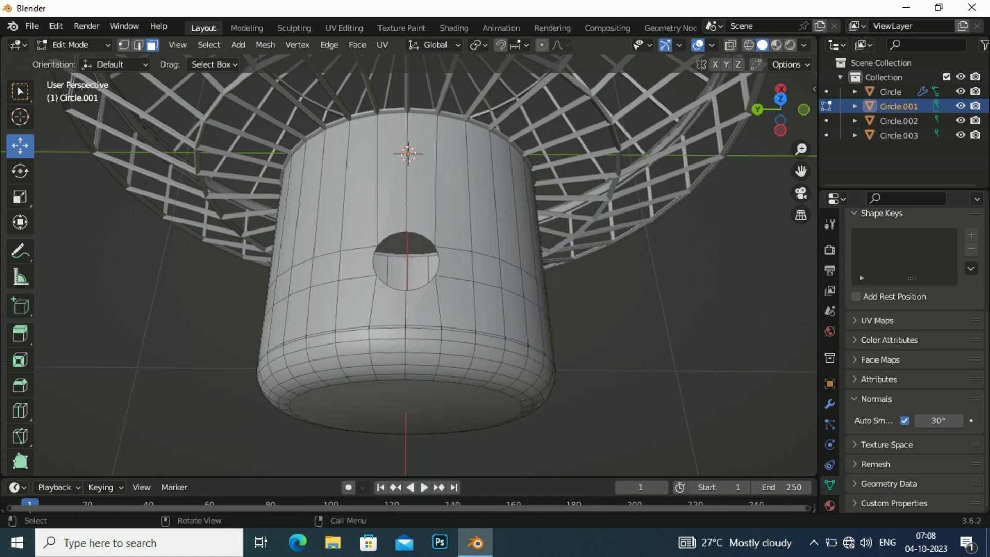
In edge select mode, start selecting the edges around the new hole
key(2)
scroll(423, 257, up, 2)
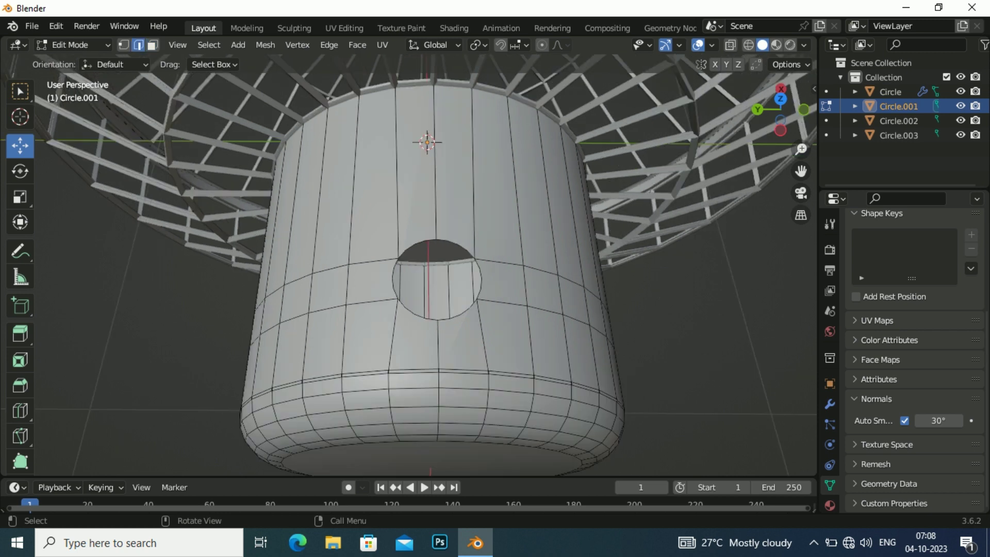
click(426, 241)
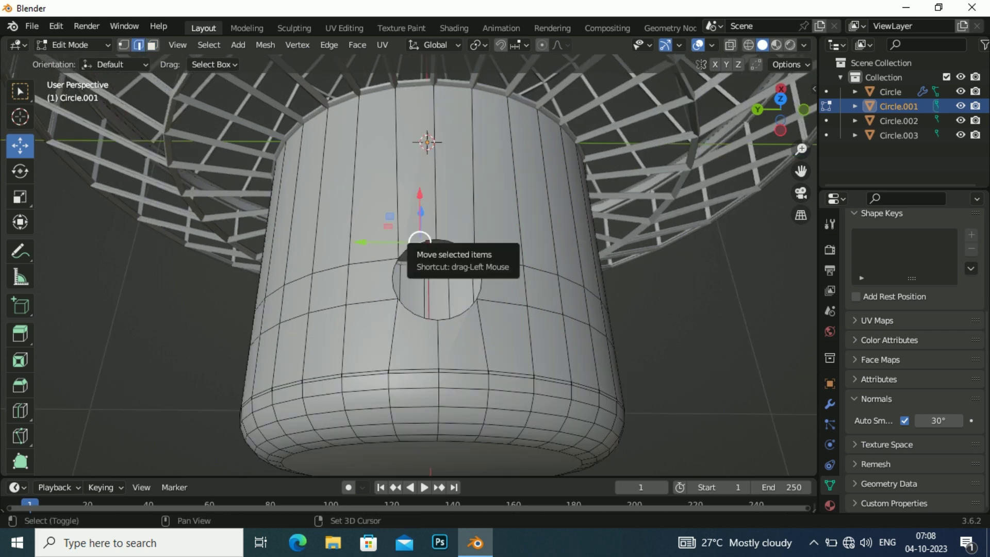
key(ctrl+shift+KP_Add)
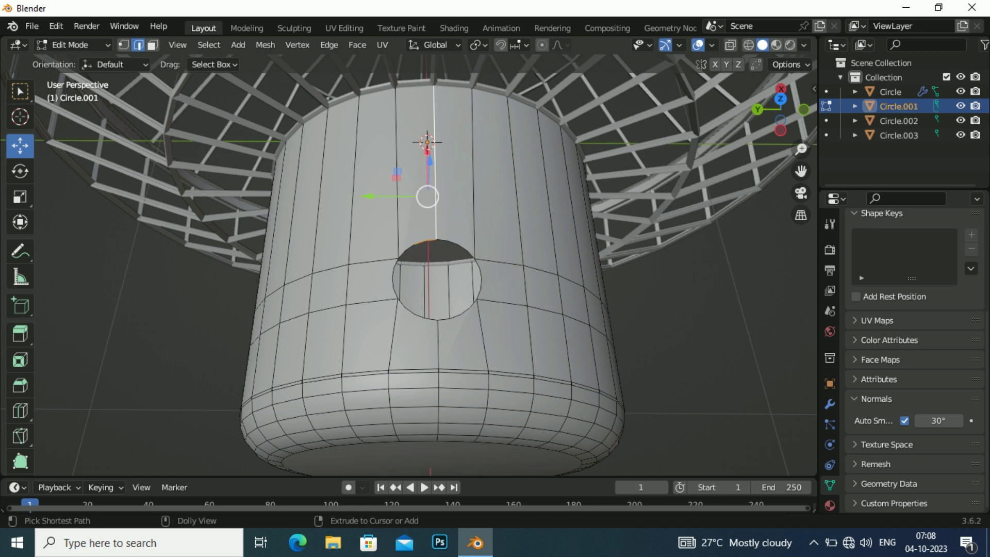
key(ctrl+shift+KP_Add)
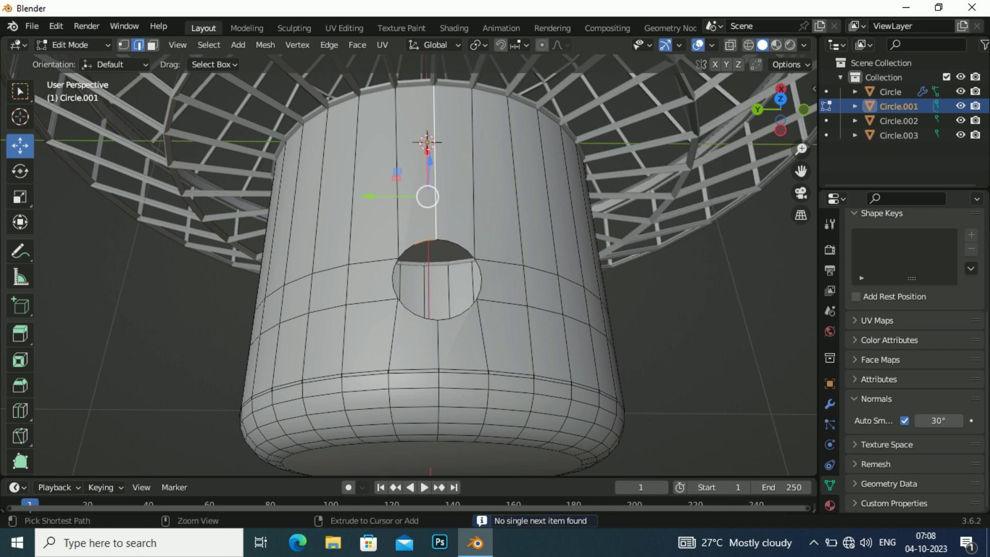
Select several rim edges of the hole and grow the selection along the rim
scroll(413, 265, up, 3)
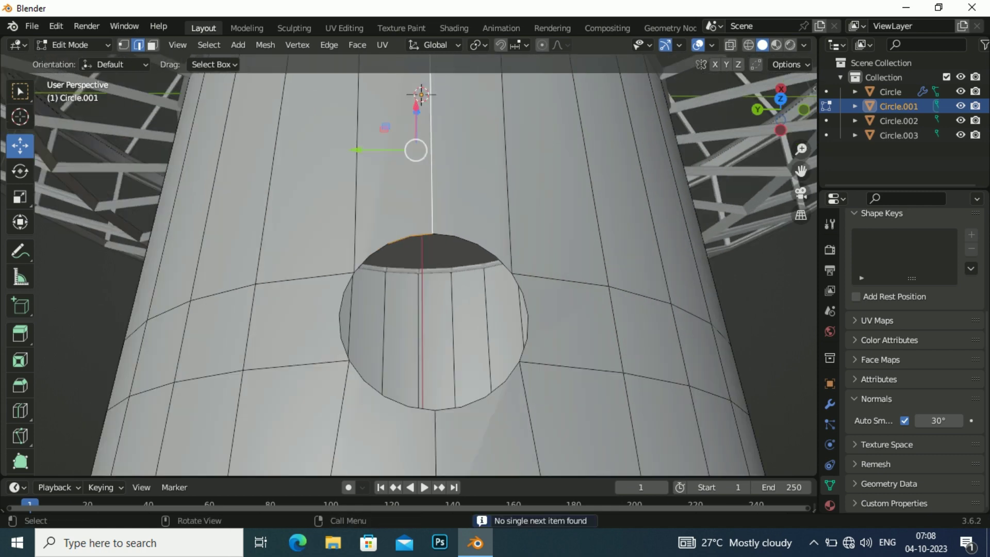
scroll(413, 265, up, 3)
shift+click(419, 129)
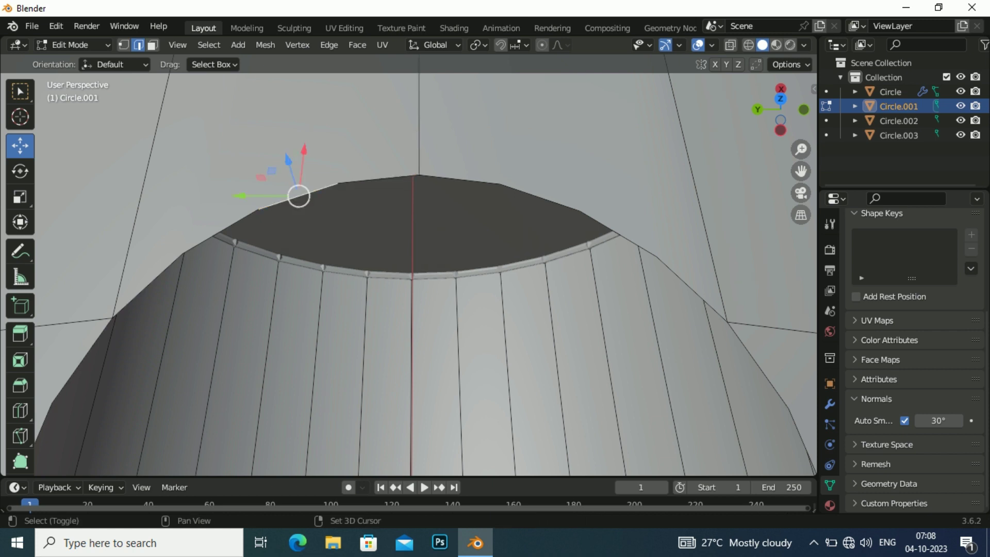
shift+click(459, 179)
shift+click(539, 198)
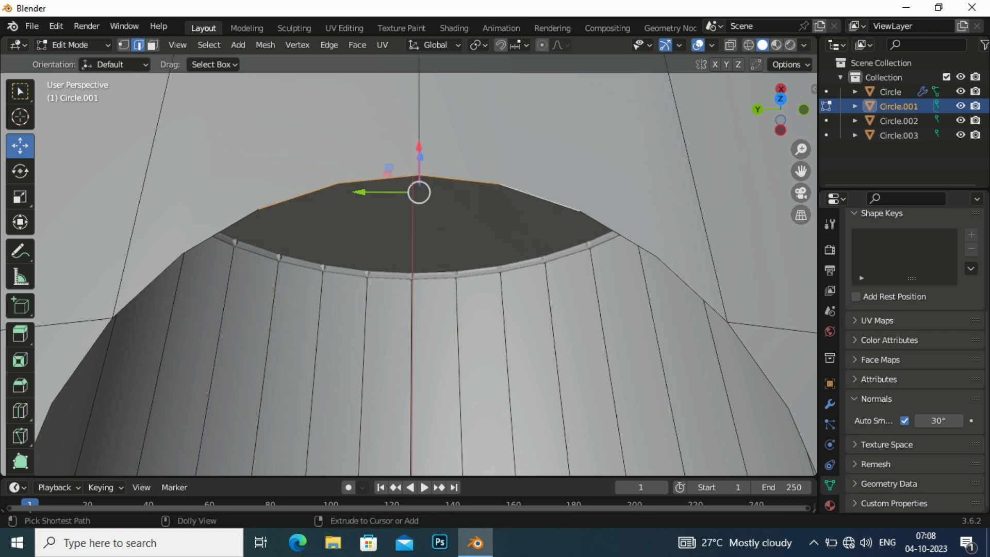
key(ctrl+shift+KP_Add)
key(ctrl+shift+KP_Add)
key(ctrl+shift+KP_Add)
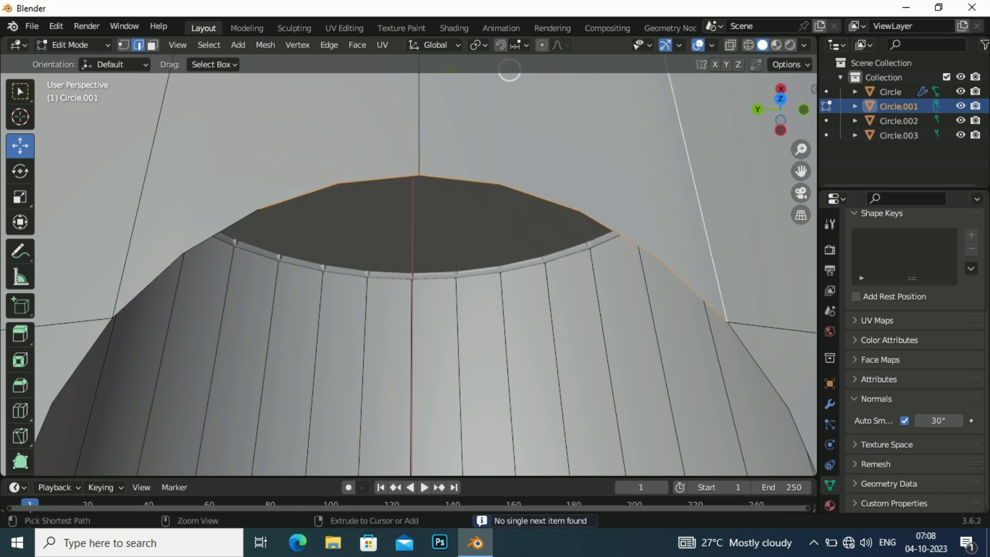
key(ctrl+shift+KP_Add)
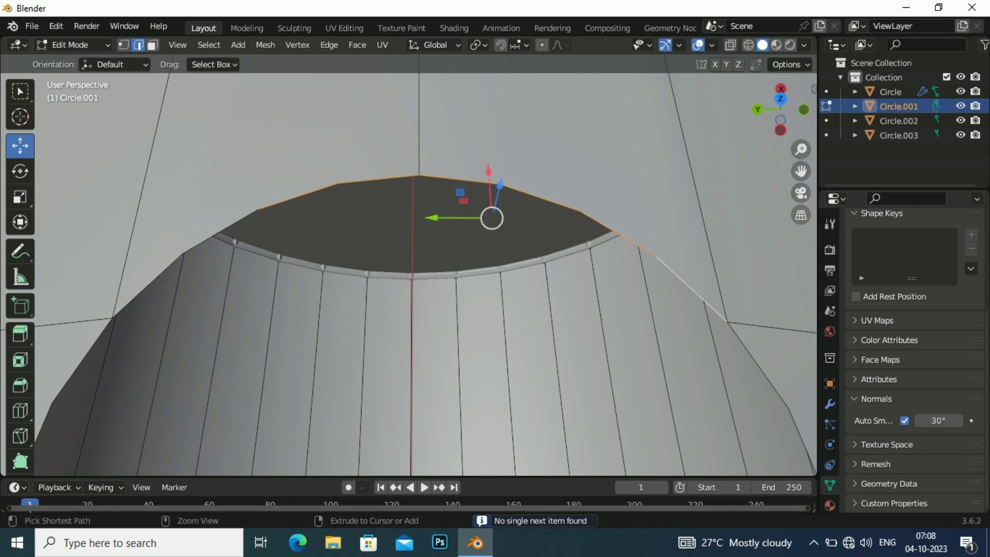
key(ctrl+shift+KP_Add)
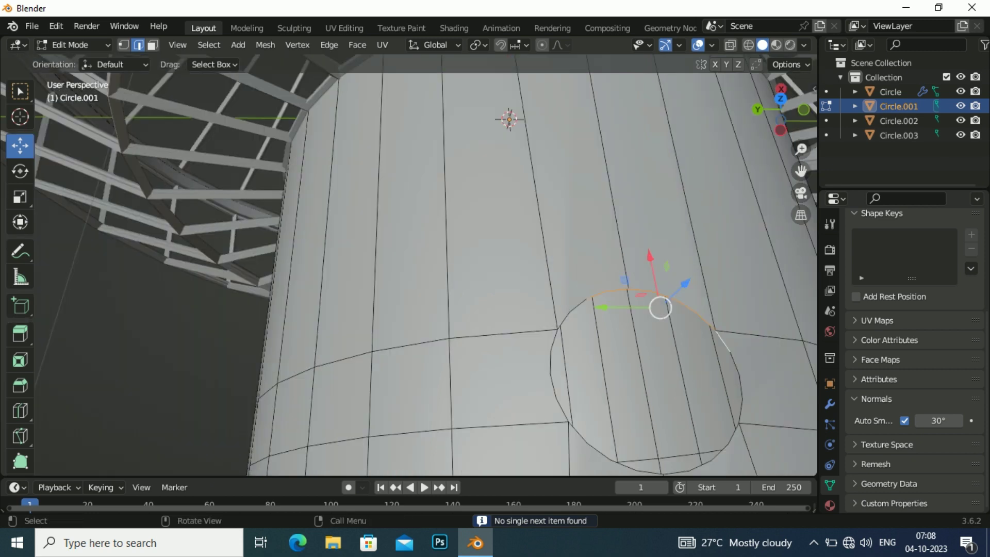
Complete the circular edge ring with shortest-path picks and fill it with a face
key(ctrl)
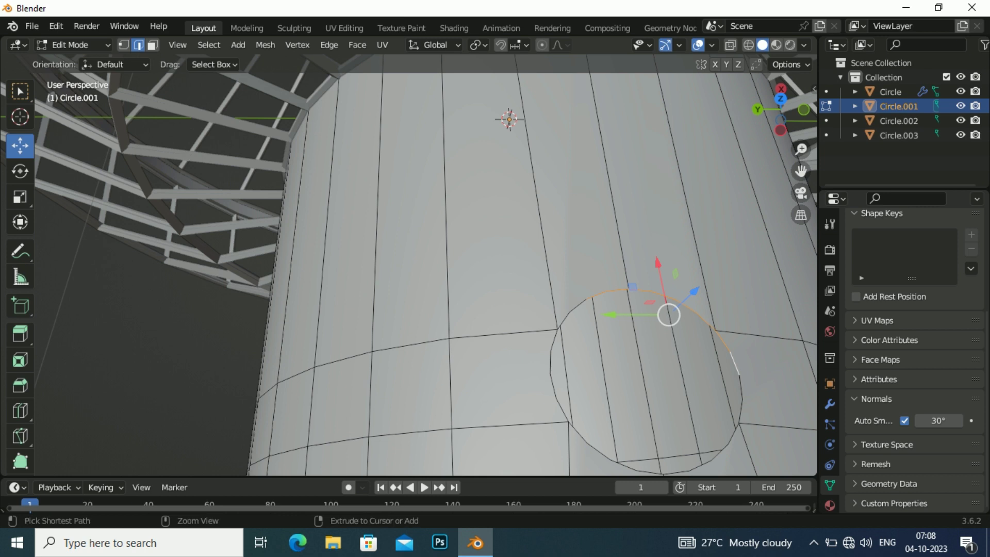
ctrl+click(700, 465)
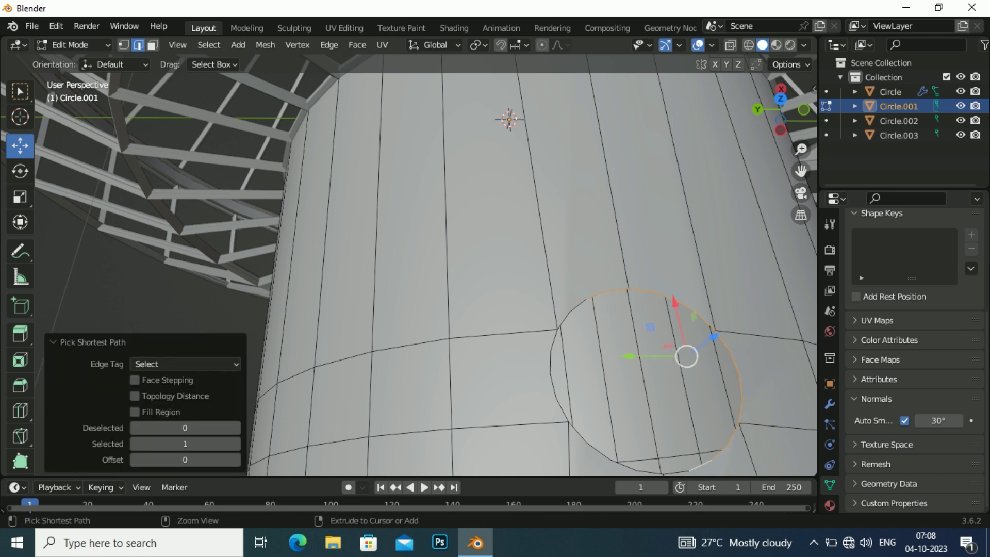
ctrl+click(552, 384)
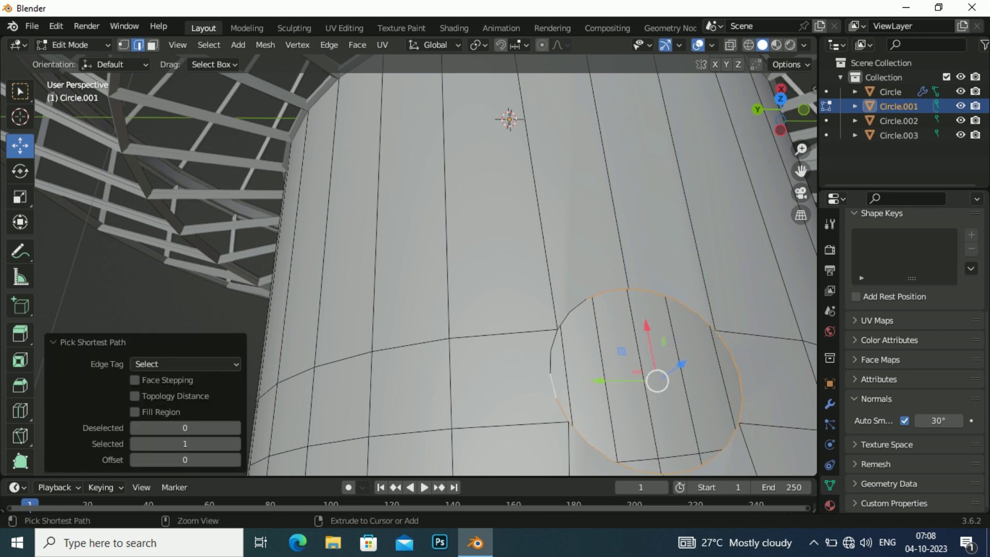
ctrl+click(578, 305)
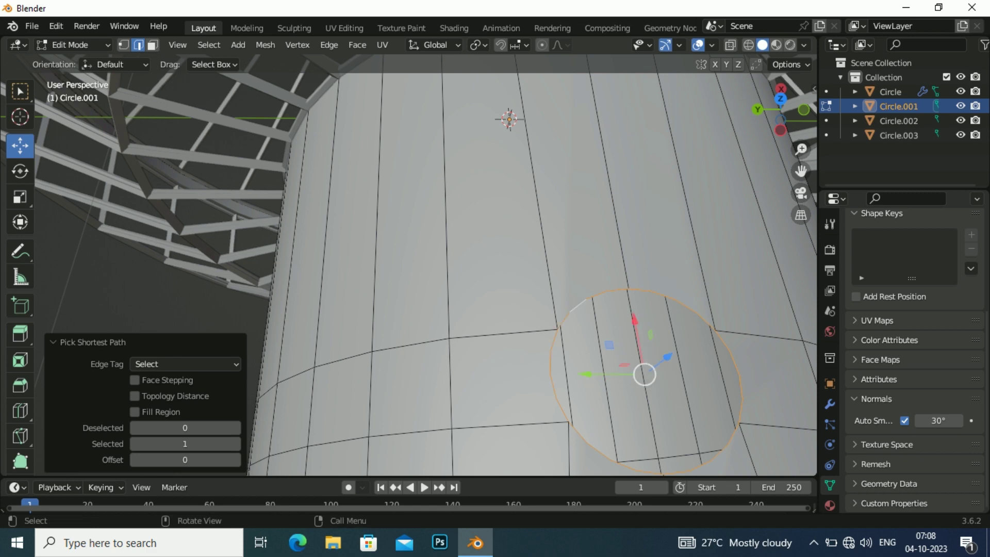
key(f)
mouse_move(413, 257)
middle_down()
mouse_move(464, 216)
mouse_move(423, 206)
middle_up()
Extrude the circular face inward, lower it about 0.018 m, and inset it about 0.009 m
key(e)
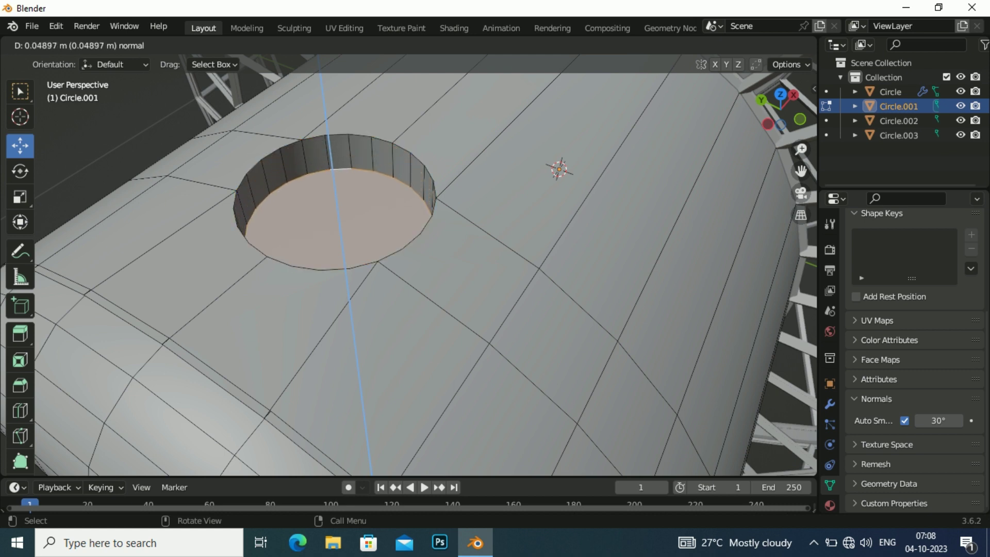
key(Return)
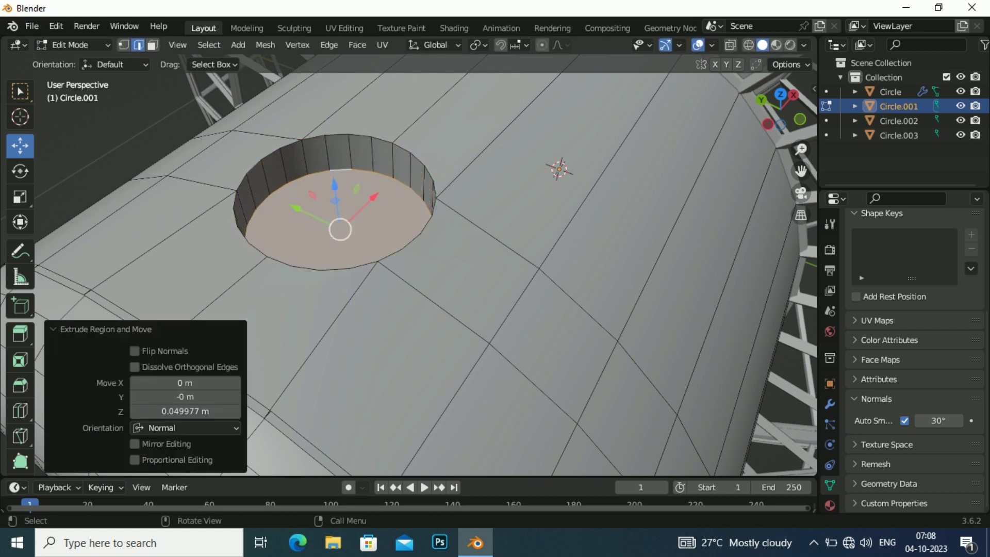
key(g)
key(z)
key(Return)
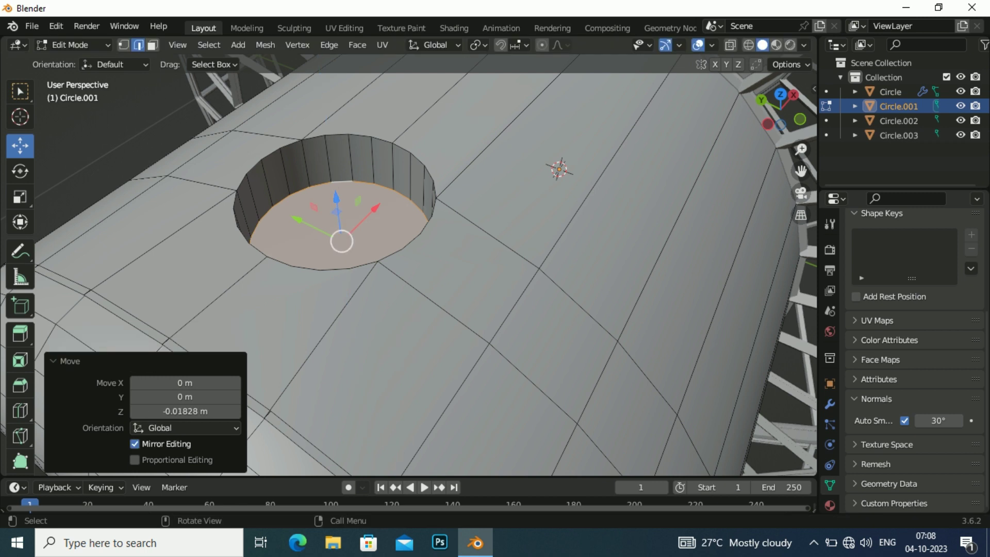
key(i)
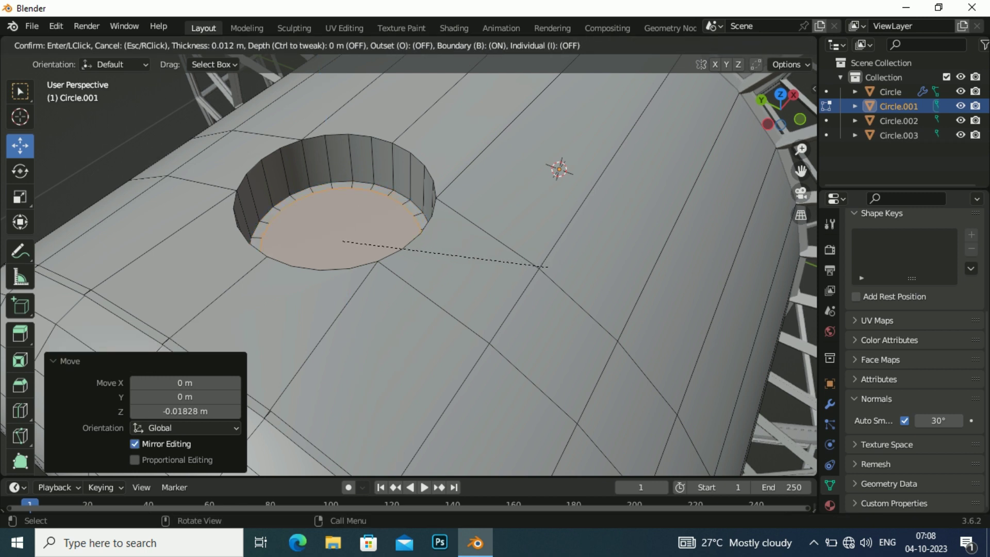
click(550, 270)
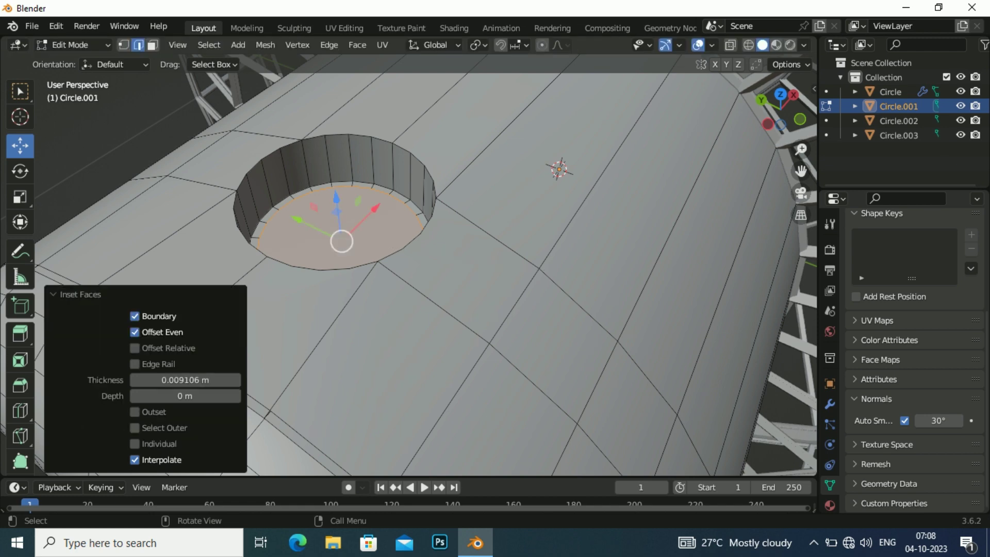
middle_drag(549, 270, 516, 217)
Extrude a narrow shaft out of the inset hole face and slightly shrink its top
scroll(515, 232, down, 2)
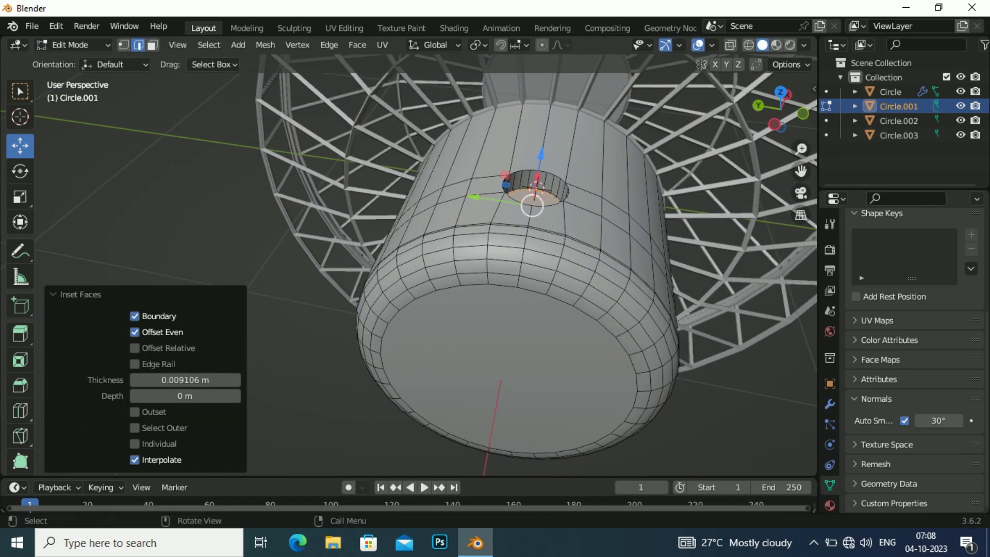
key(e)
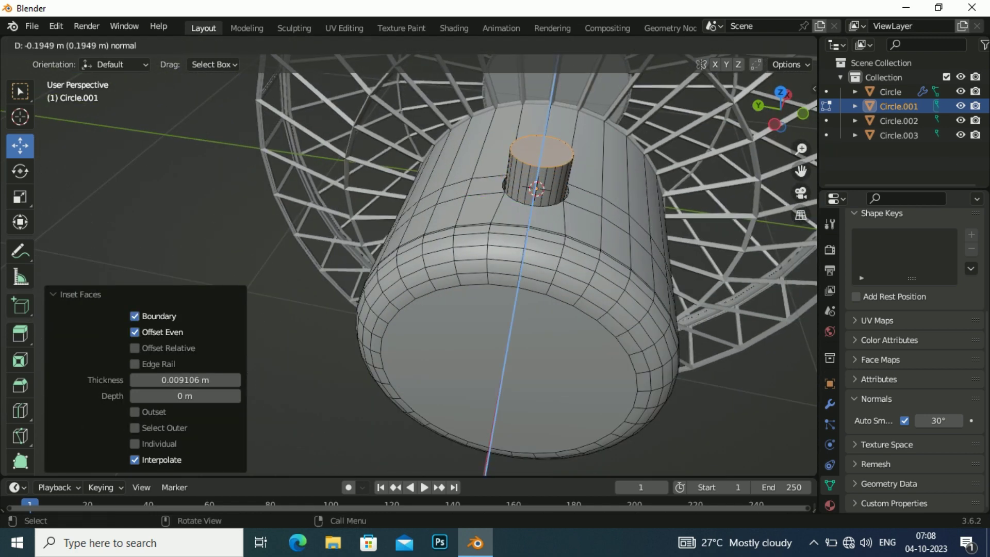
key(Return)
key(e)
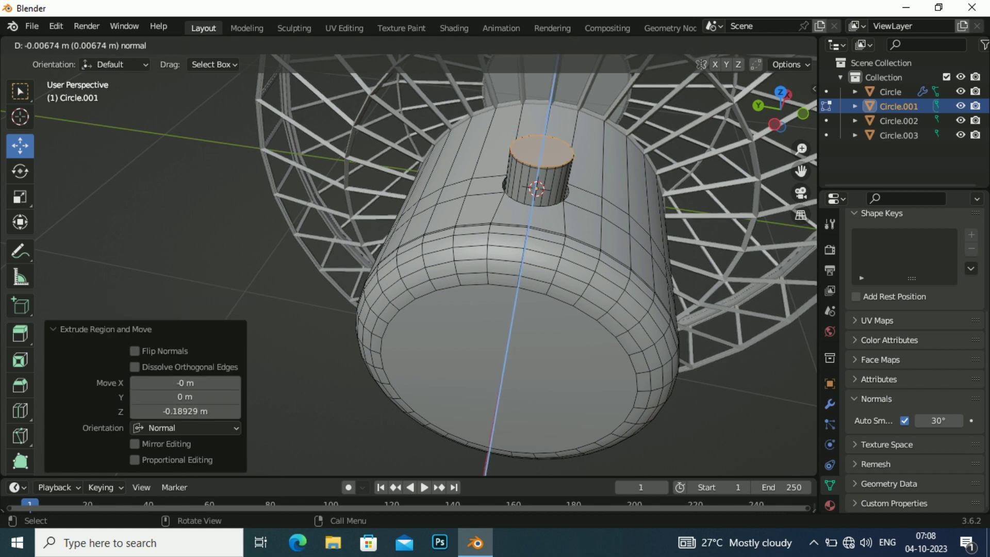
key(Return)
key(s)
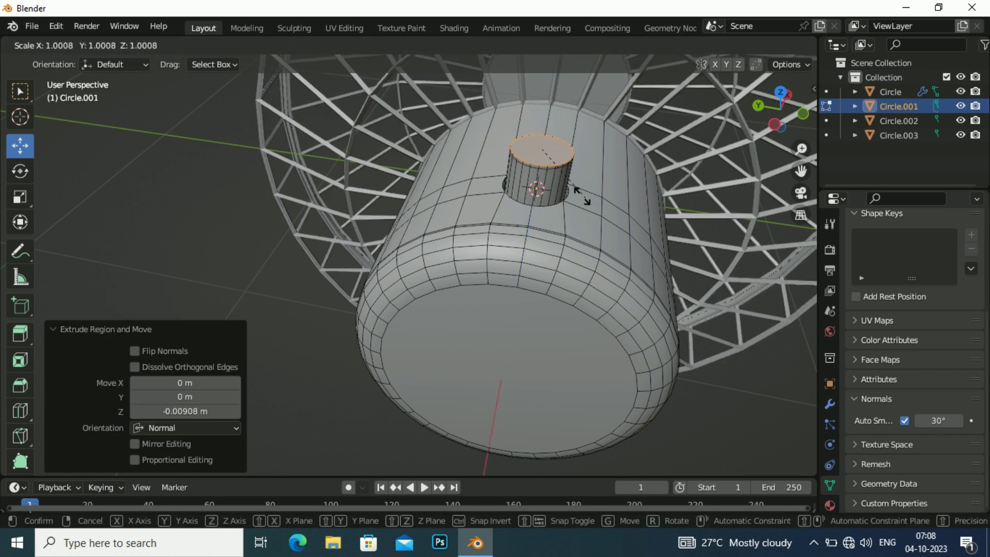
key(Return)
Flat-extrude the shaft top and widen it into the knob rim, lifted slightly
key(e)
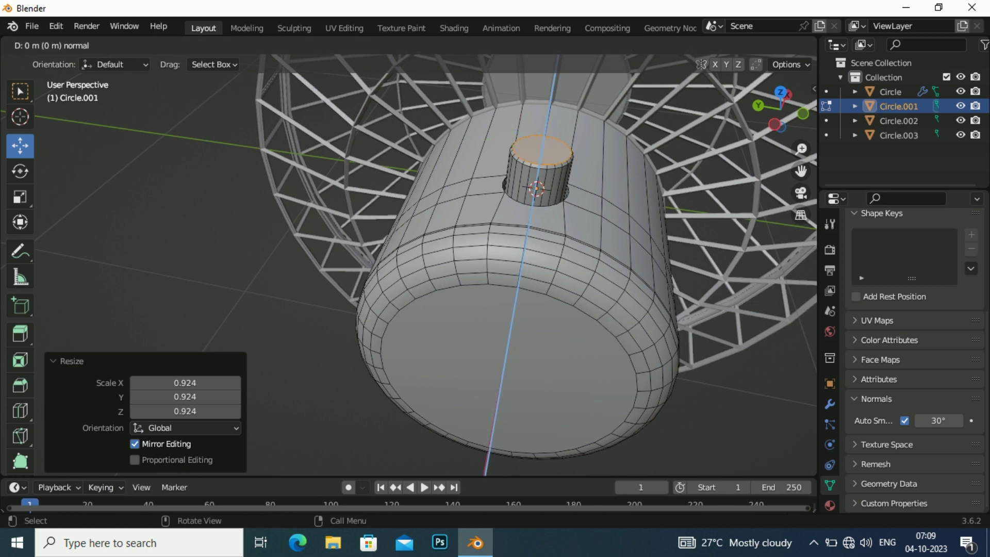
key(Return)
key(s)
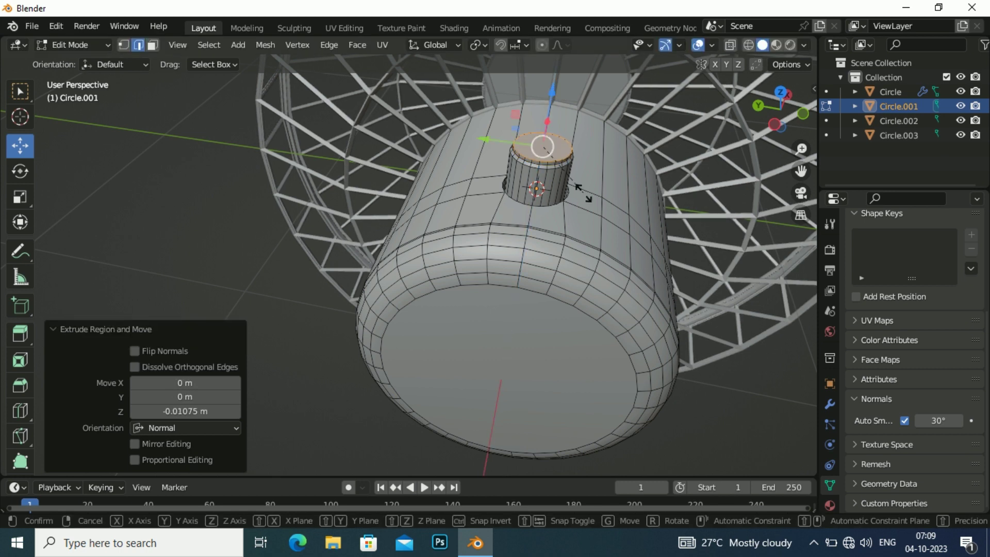
key(Return)
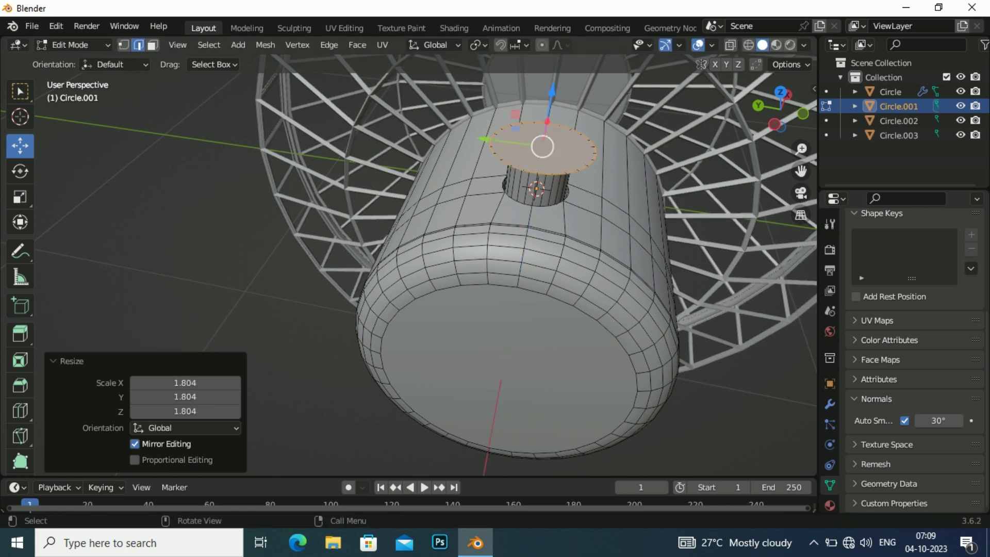
key(g)
key(Return)
key(s)
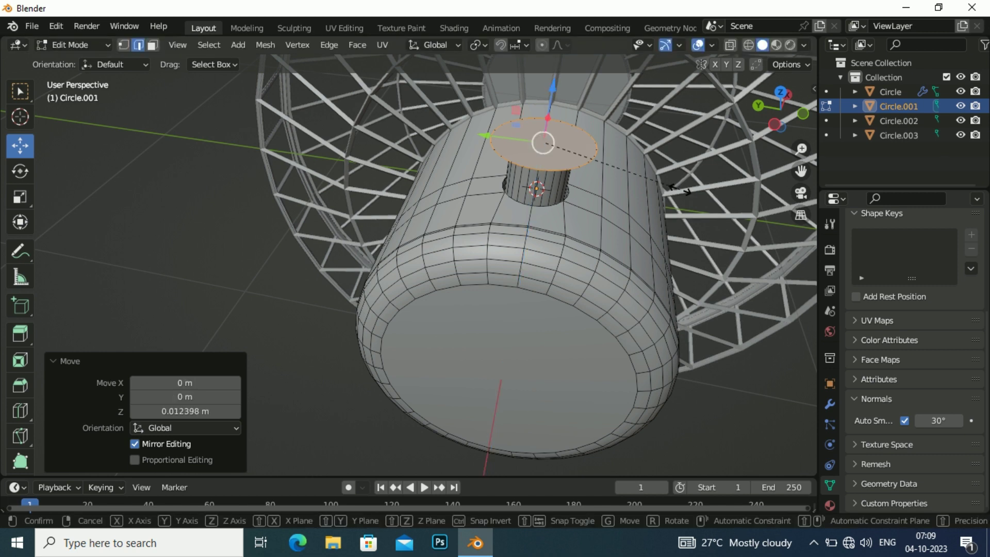
key(Return)
Extrude the knob body, taper its top face inward and bevel the top edge
key(e)
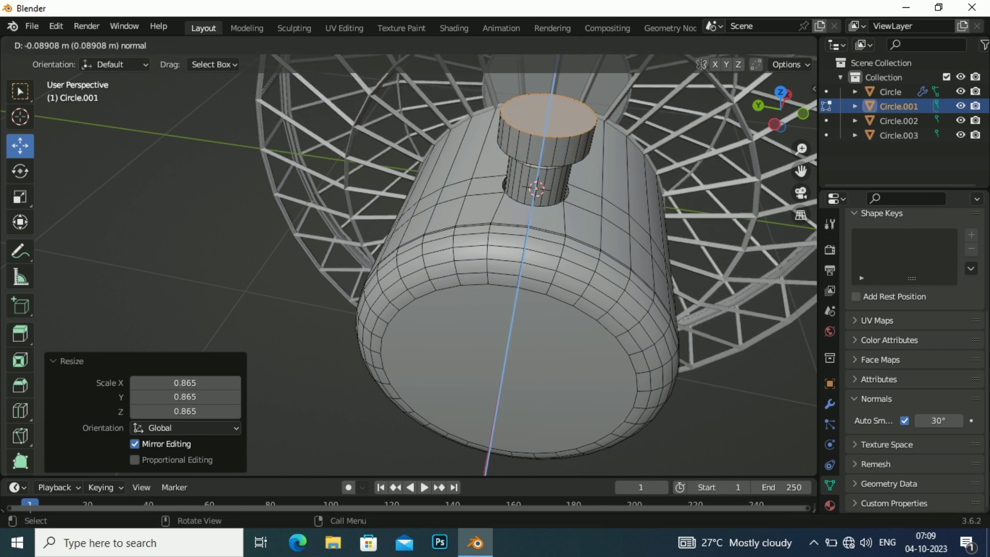
key(Return)
key(e)
key(Return)
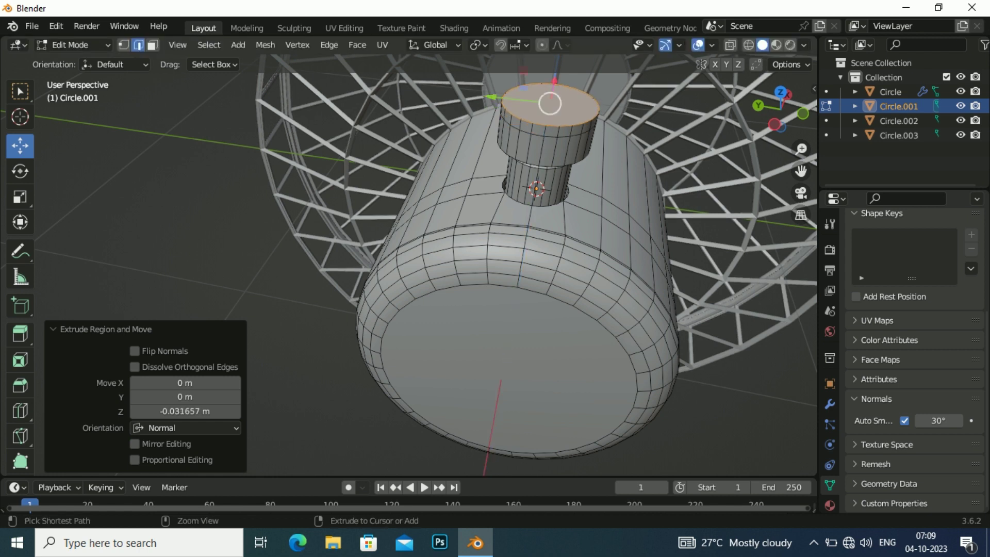
key(s)
key(Return)
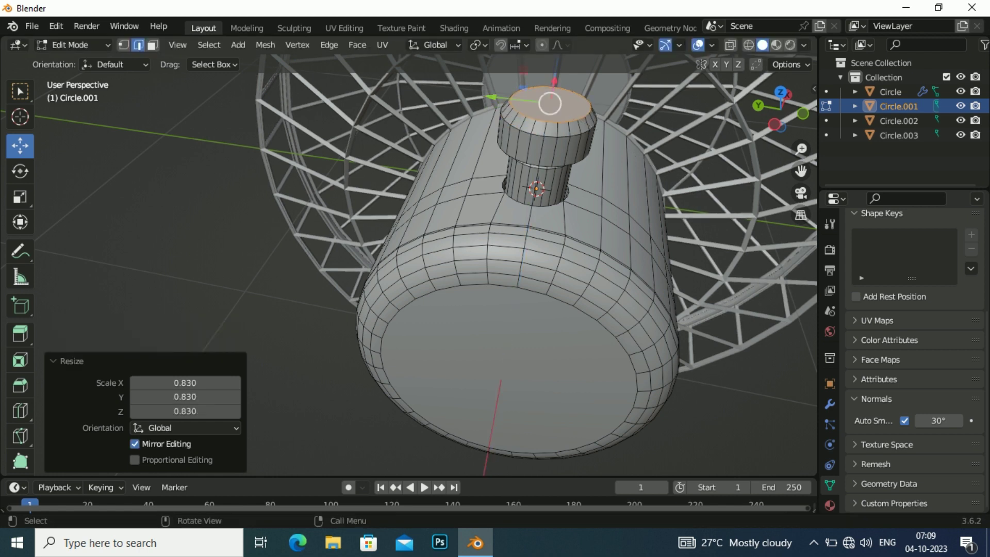
key(ctrl+b)
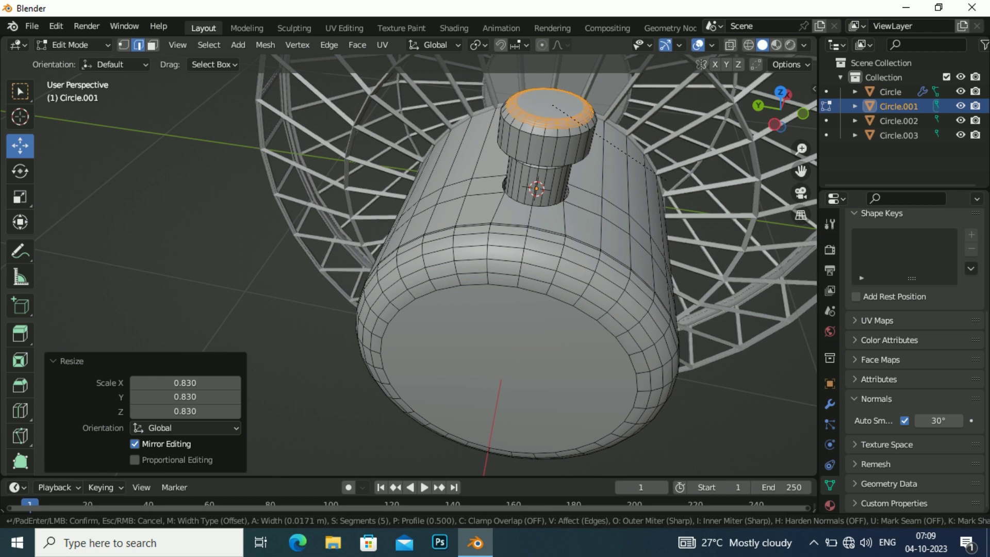
click(664, 182)
Return to Object Mode, deselect, and orbit until the cage front faces the view
key(Tab)
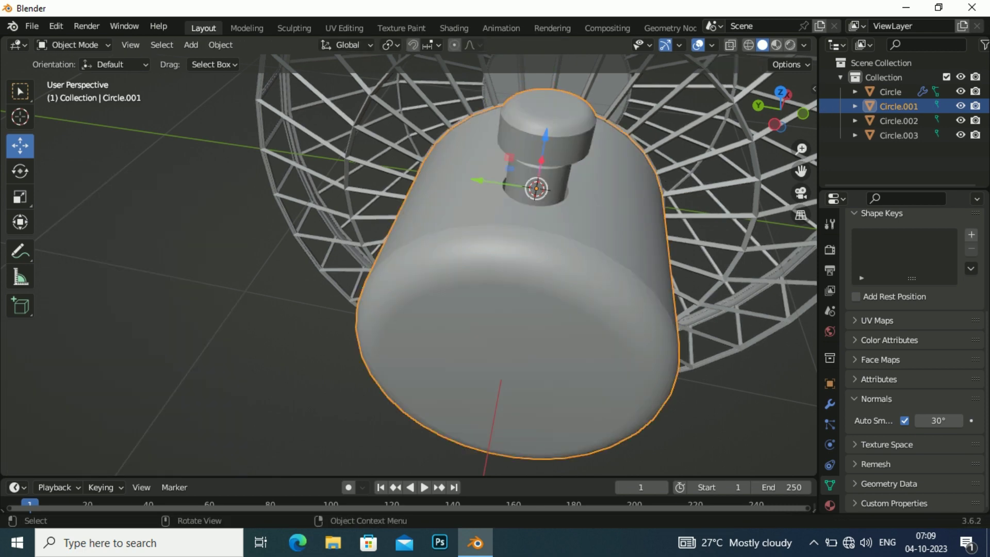
key(alt+a)
scroll(412, 258, down, 5)
middle_drag(412, 258, 309, 243)
middle_drag(412, 278, 330, 260)
scroll(408, 266, up, 3)
scroll(407, 265, up, 3)
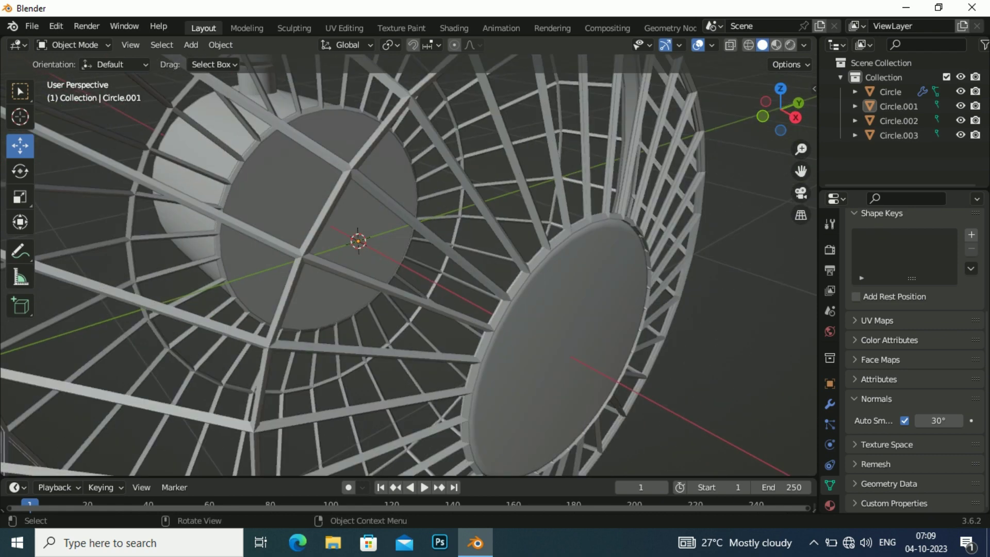
Select the motor housing Circle.001 and select its front disc face in Edit Mode
click(358, 240)
key(Tab)
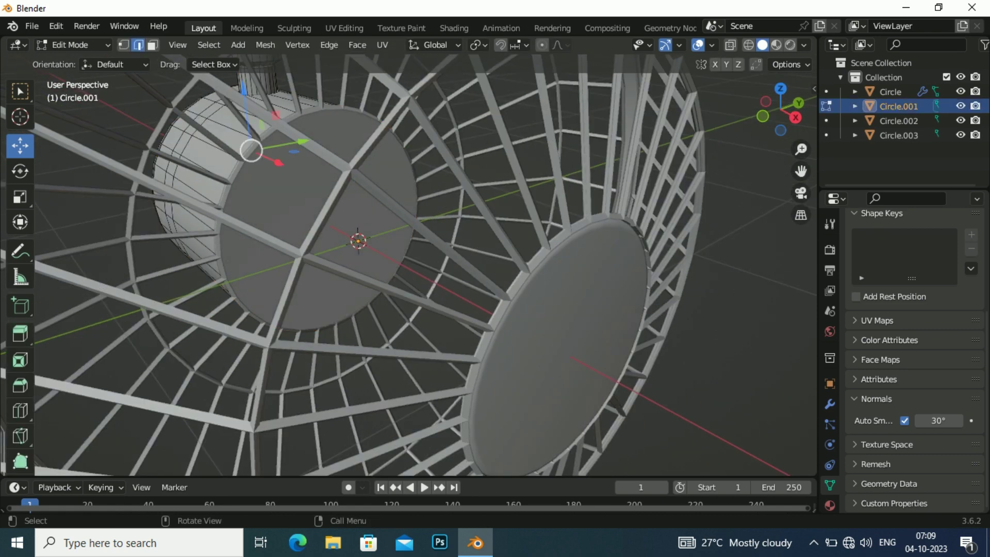
key(Tab)
mouse_move(361, 258)
middle_down()
mouse_move(495, 247)
mouse_move(423, 330)
middle_up()
key(Tab)
key(a)
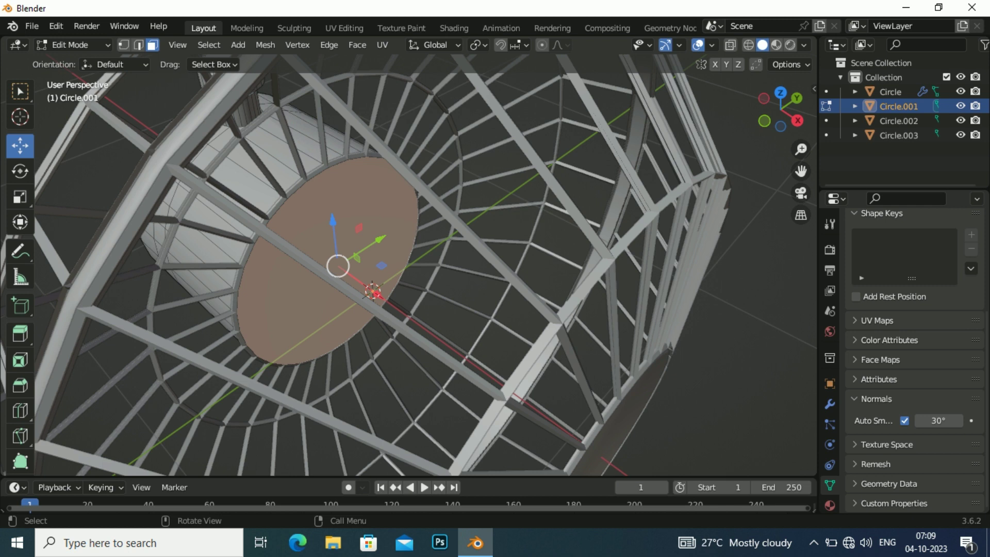
key(x)
key(Escape)
Inset the front face about 0.175 m and delete its centre to leave an open ring
key(i)
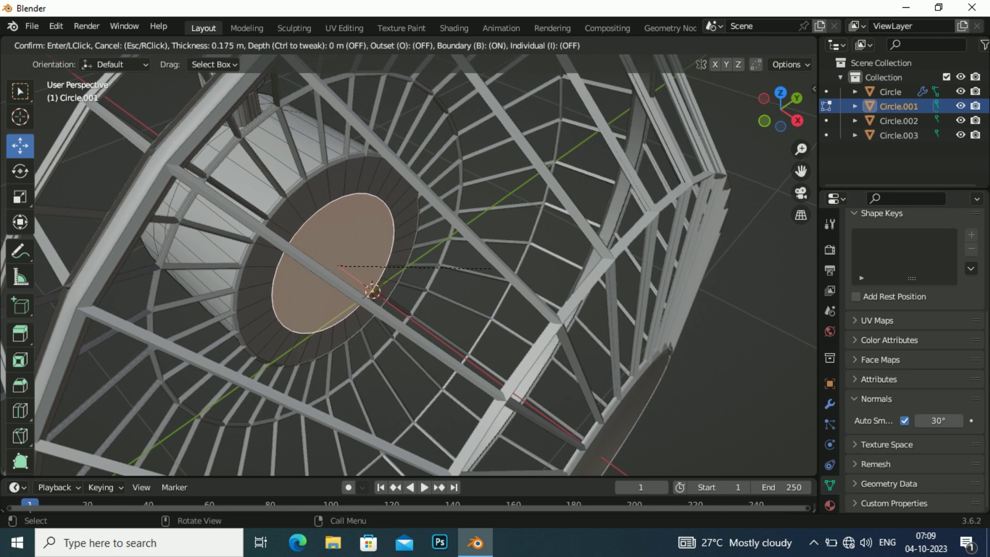
click(372, 292)
key(x)
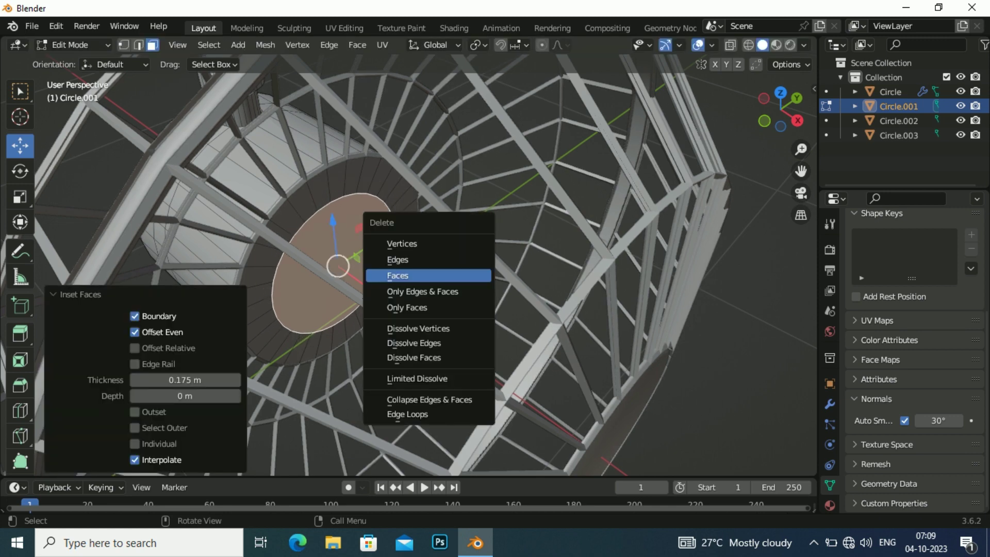
click(398, 275)
key(Tab)
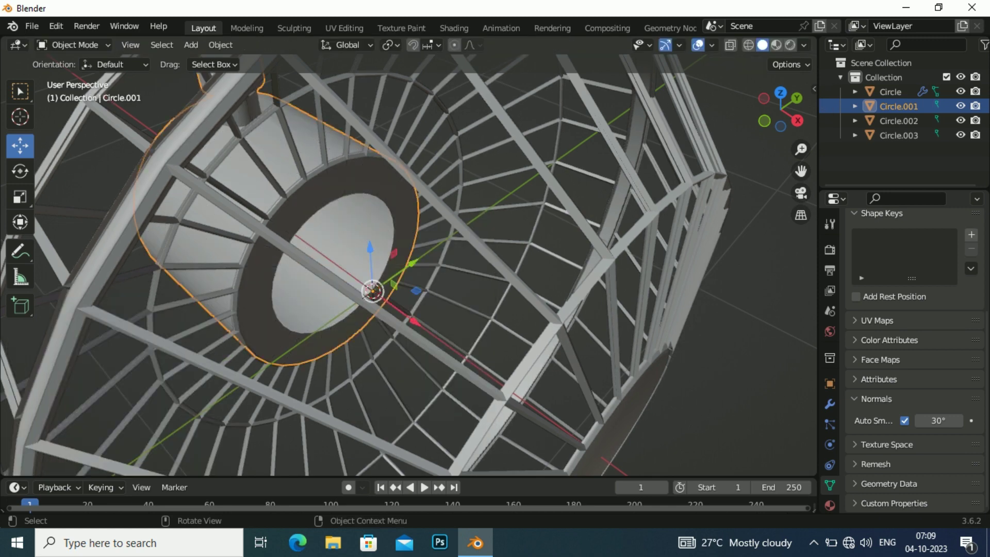
key(alt+a)
scroll(402, 268, down, 5)
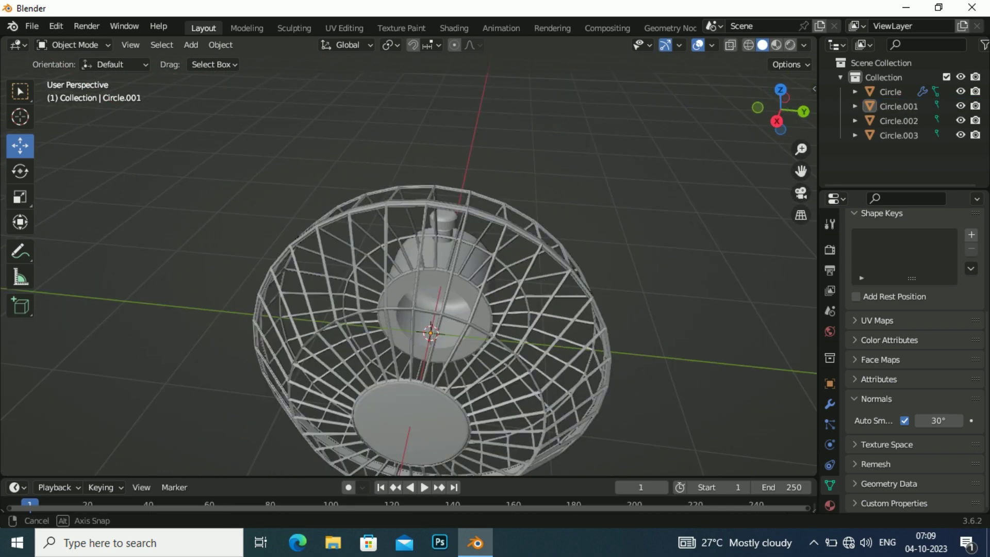